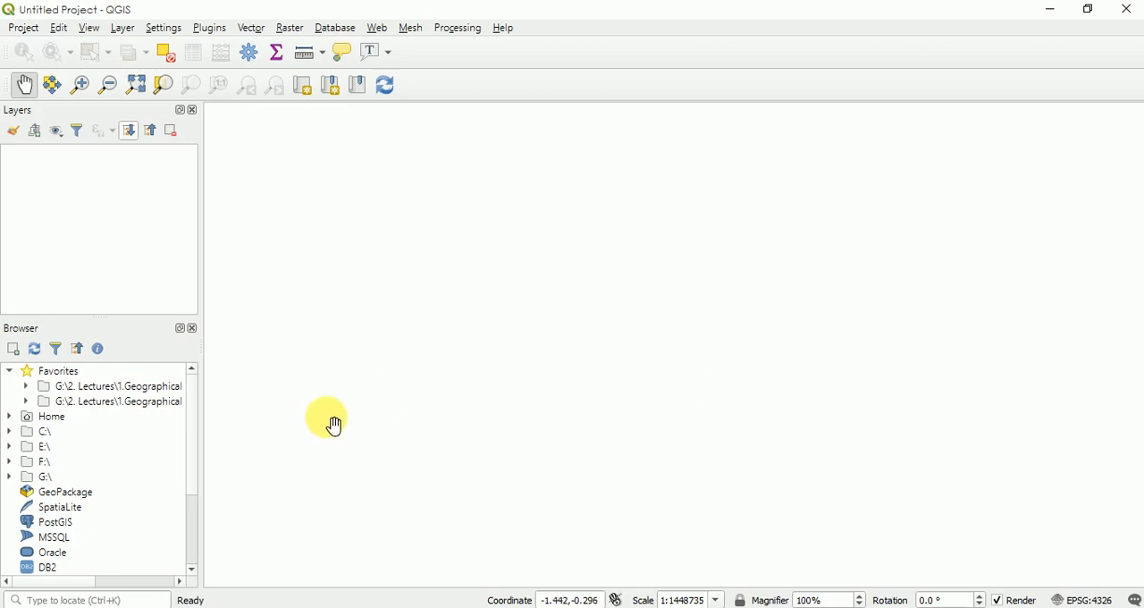
- Expand the G:\ drive in the browser through 2. Lectures and 1.Geographical Information System to the 3.Resources folder
drag(190, 474, 189, 463)
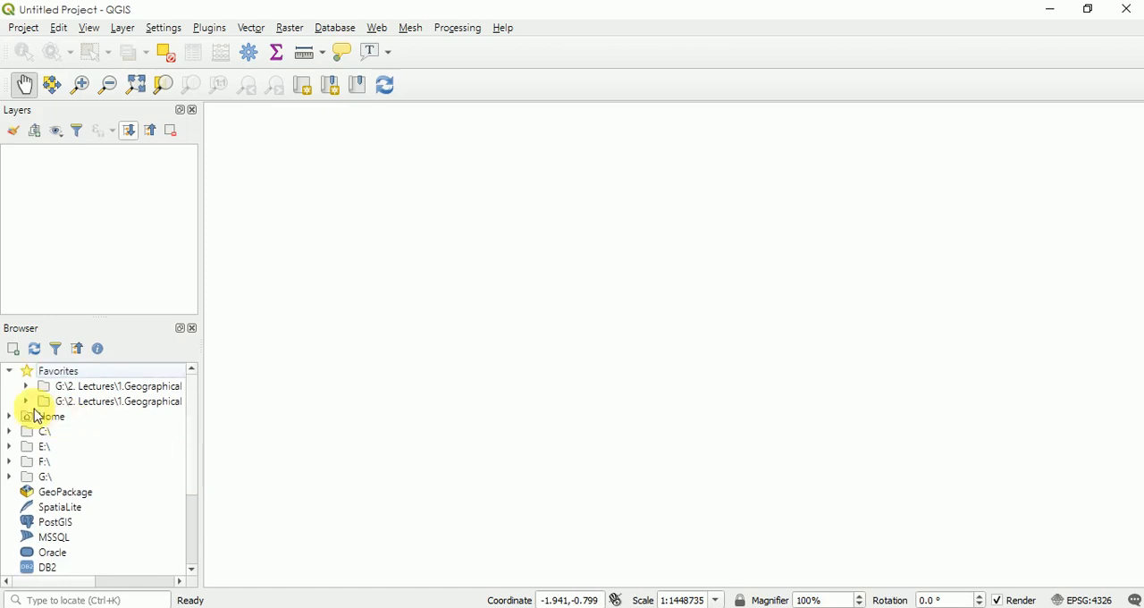
click(12, 376)
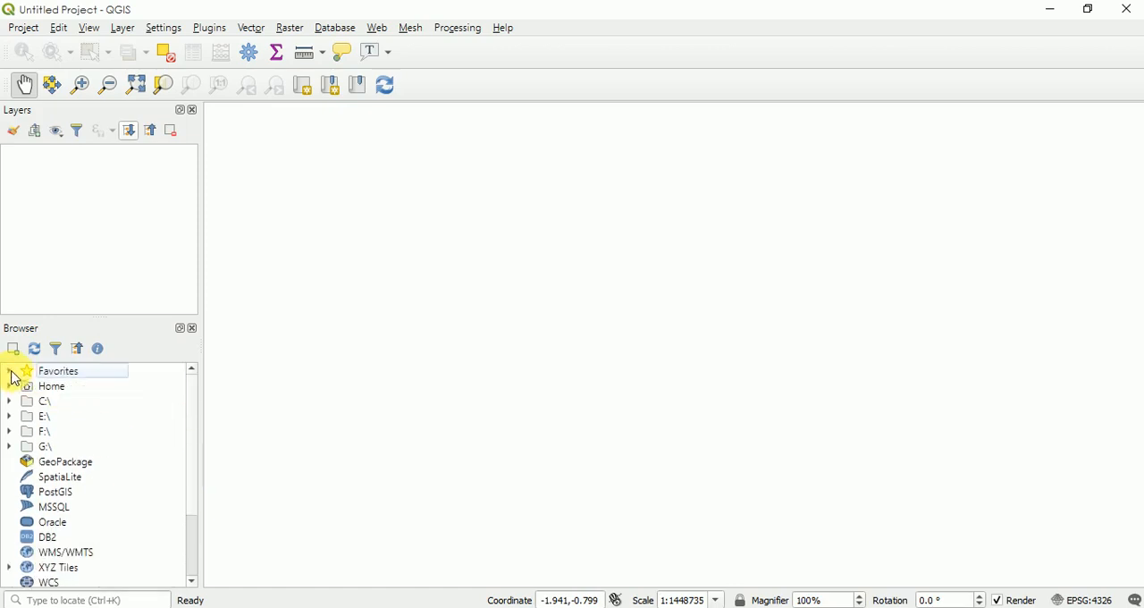
click(9, 447)
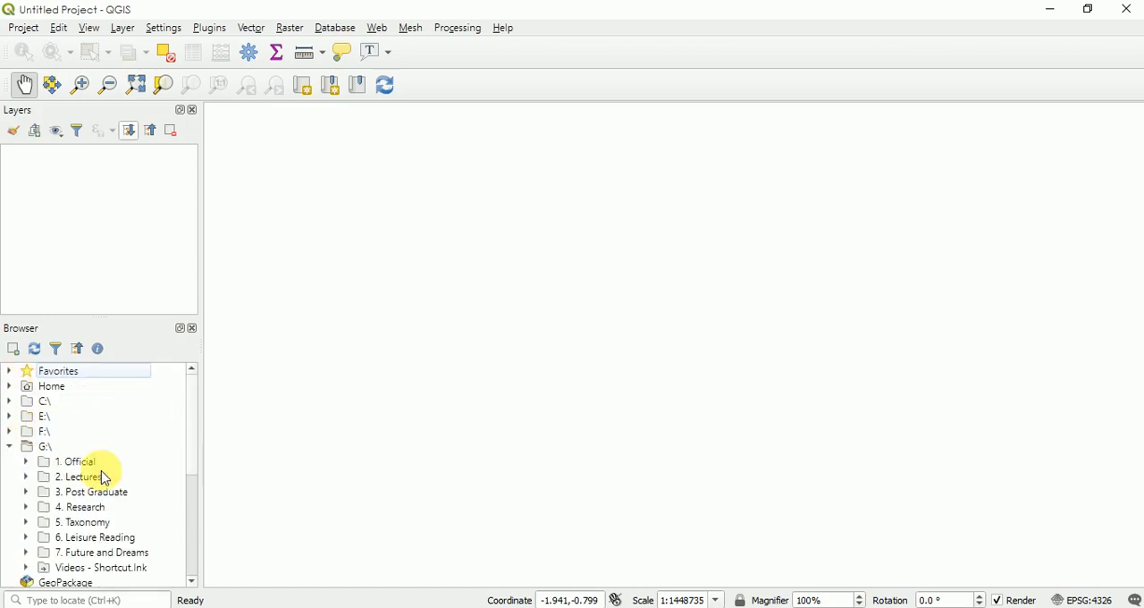
click(27, 477)
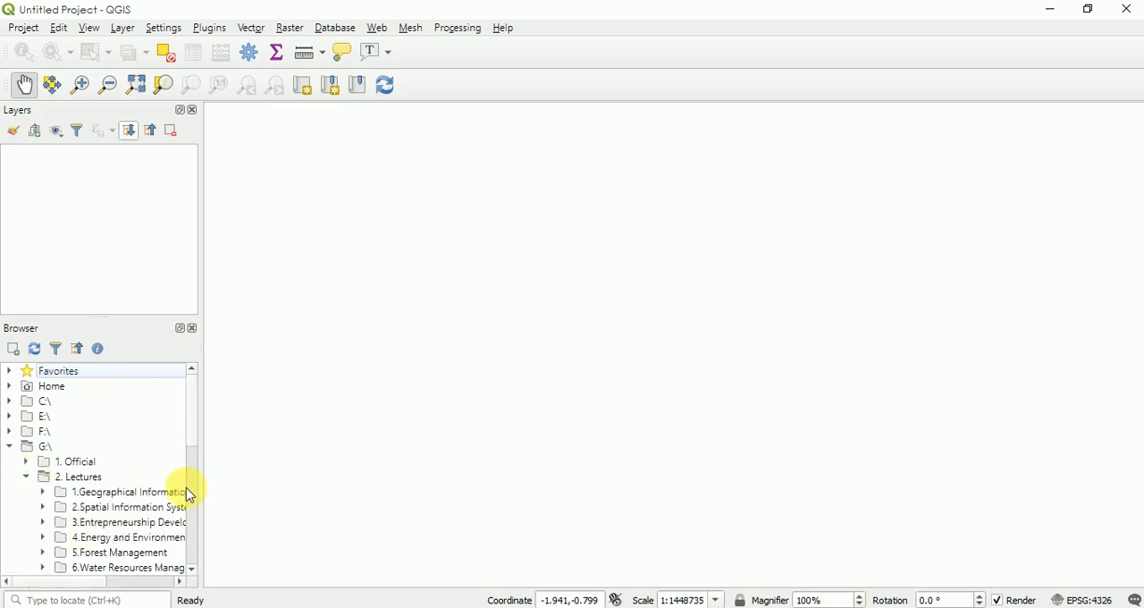
click(43, 492)
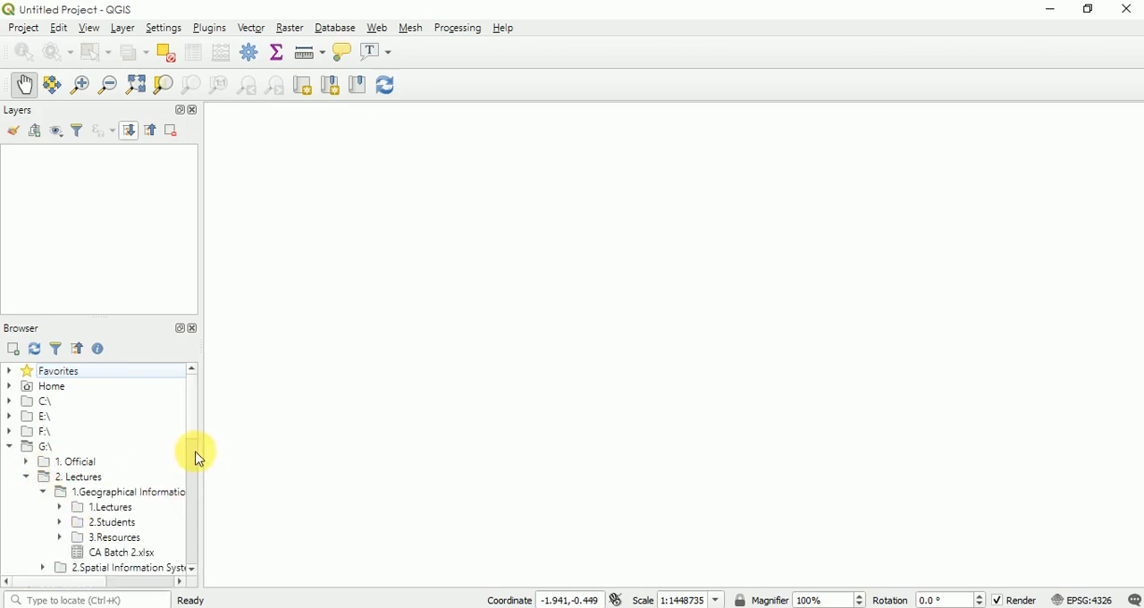
click(60, 538)
click(59, 537)
click(59, 538)
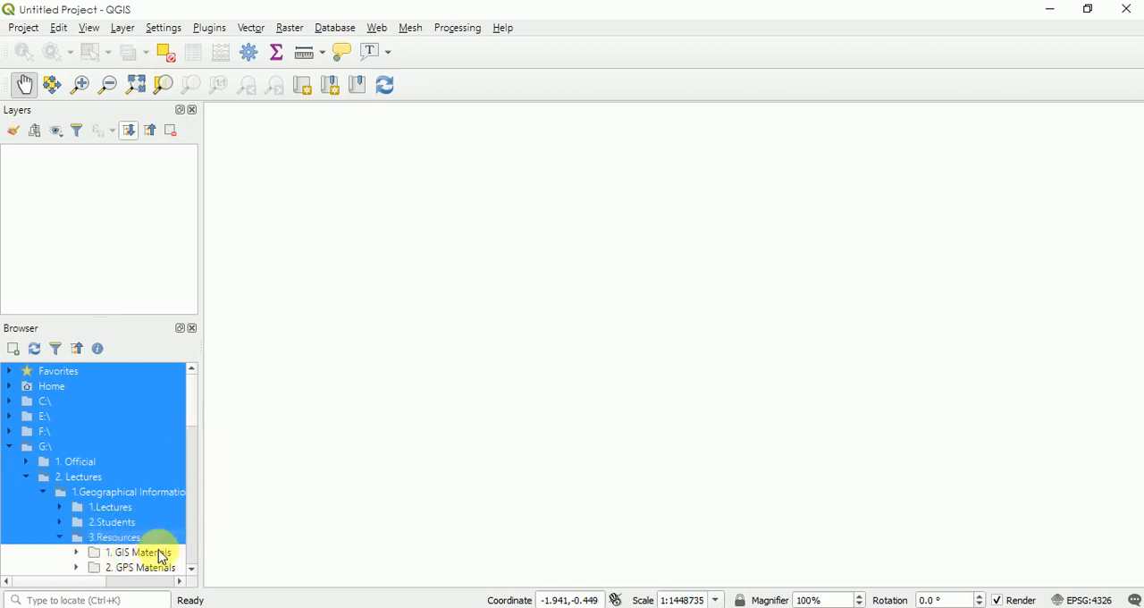
- Expand the 4. Data folder under 3.Resources and add it as a favorite
click(192, 568)
click(192, 570)
click(78, 523)
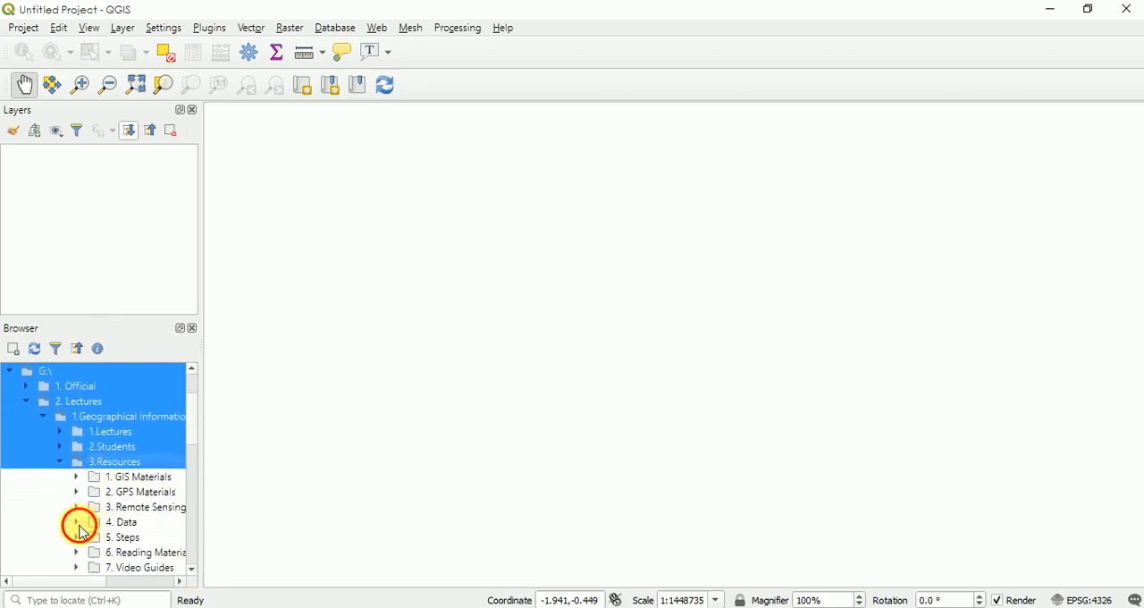
click(190, 571)
click(189, 571)
click(190, 571)
click(189, 571)
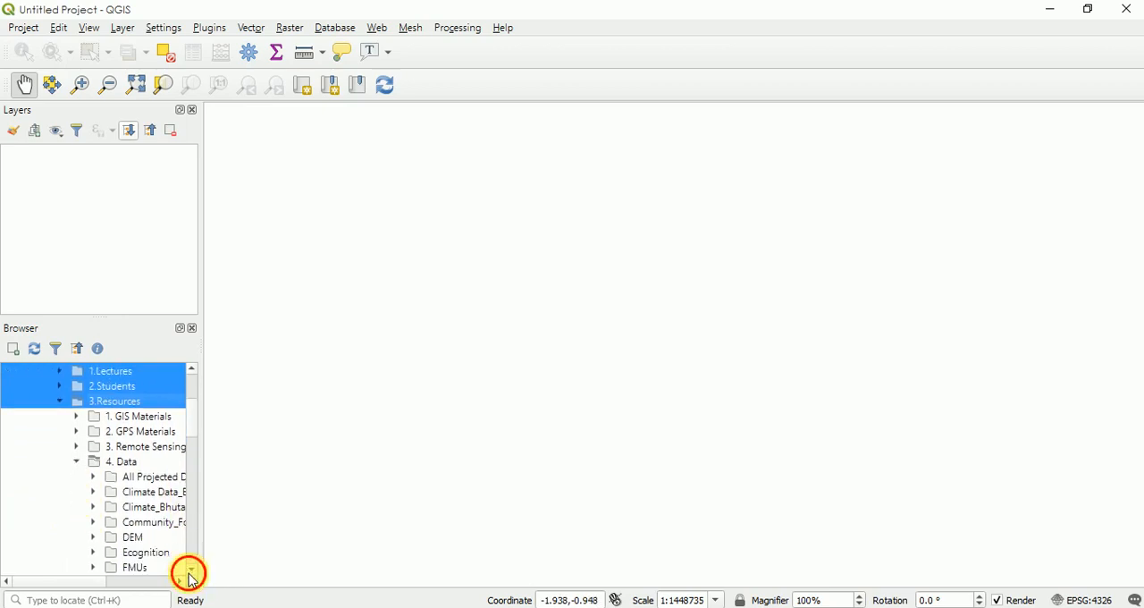
click(190, 571)
click(189, 571)
click(189, 572)
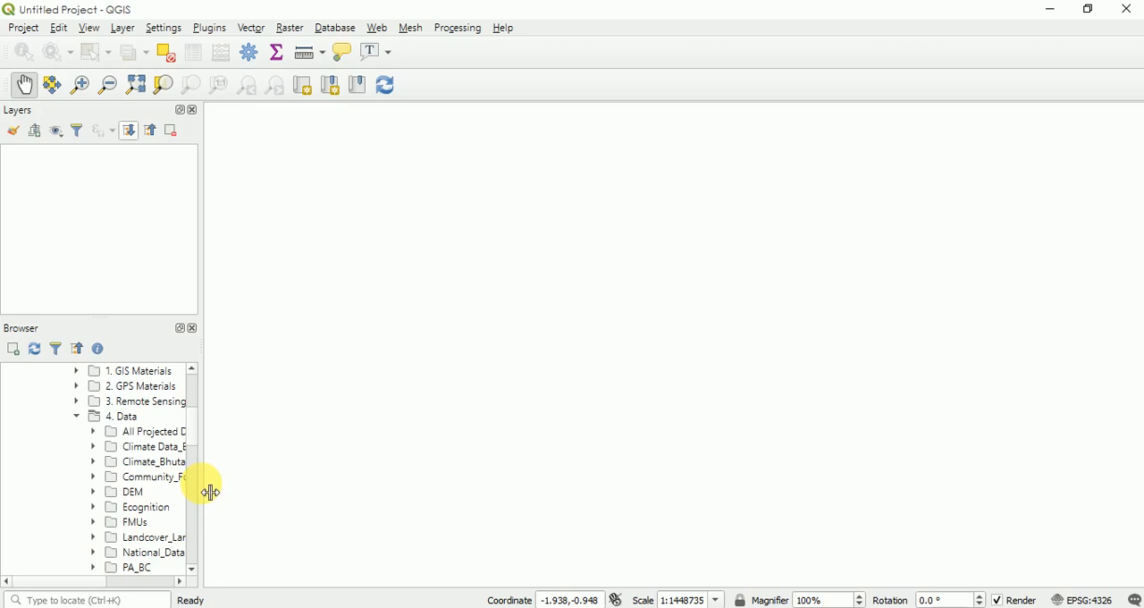
click(121, 417)
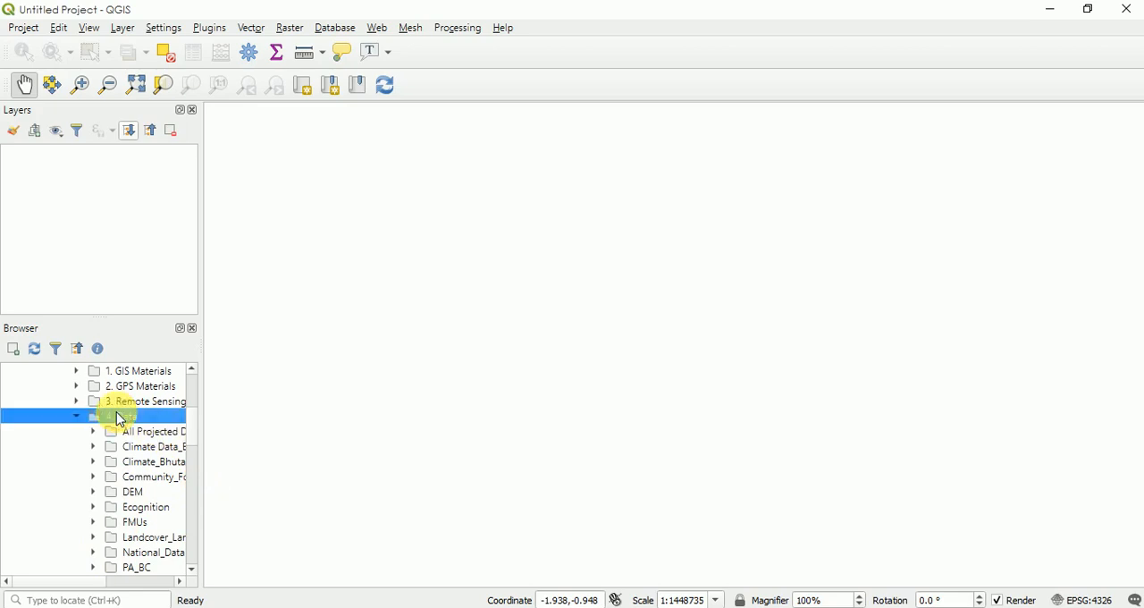
right_click(121, 417)
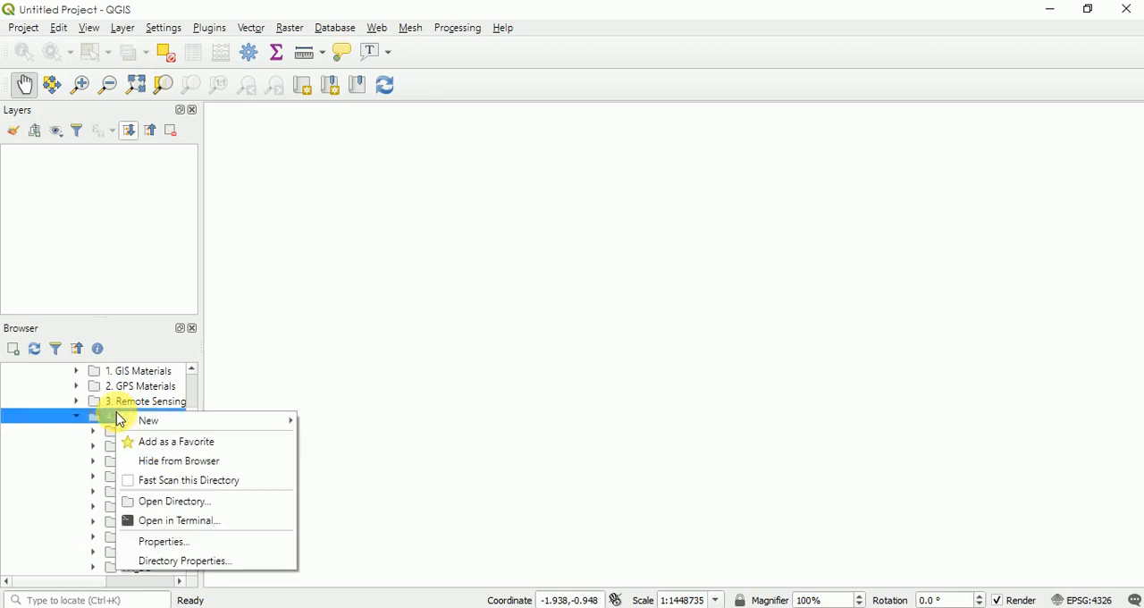
click(151, 445)
- Collapse the 1.Geographical Information System and 2. Lectures folders and the G:\ drive in the browser tree
drag(191, 434, 191, 388)
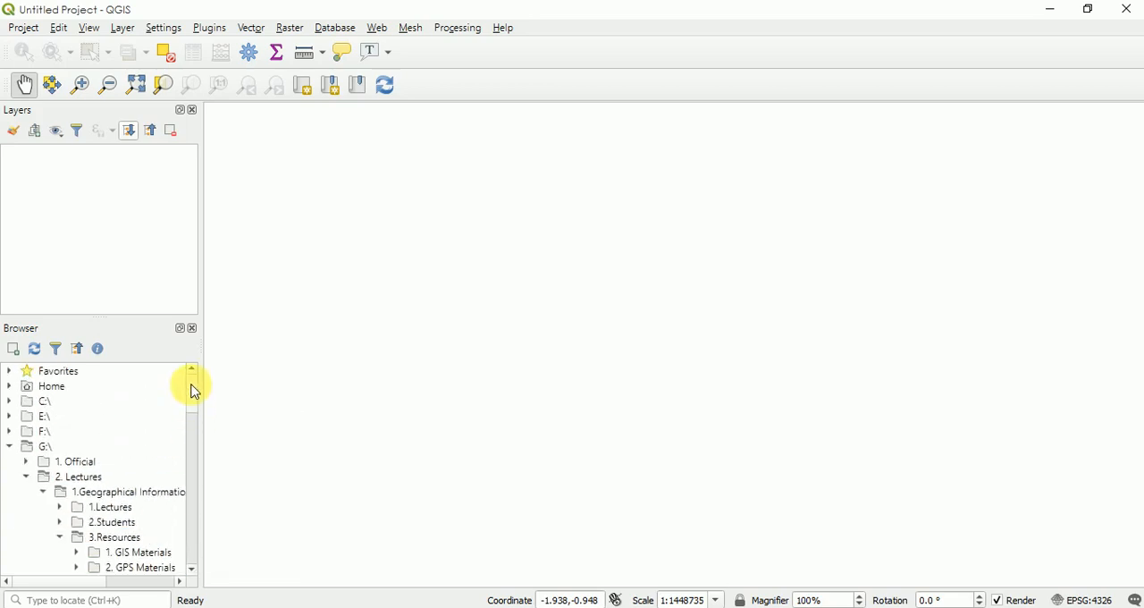
click(26, 477)
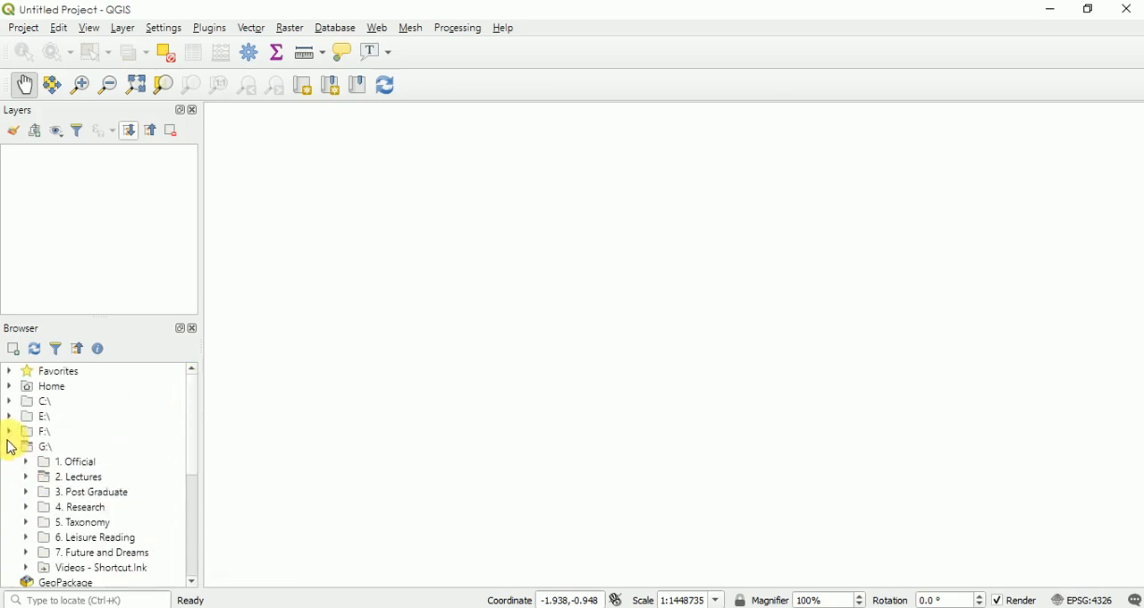
click(9, 445)
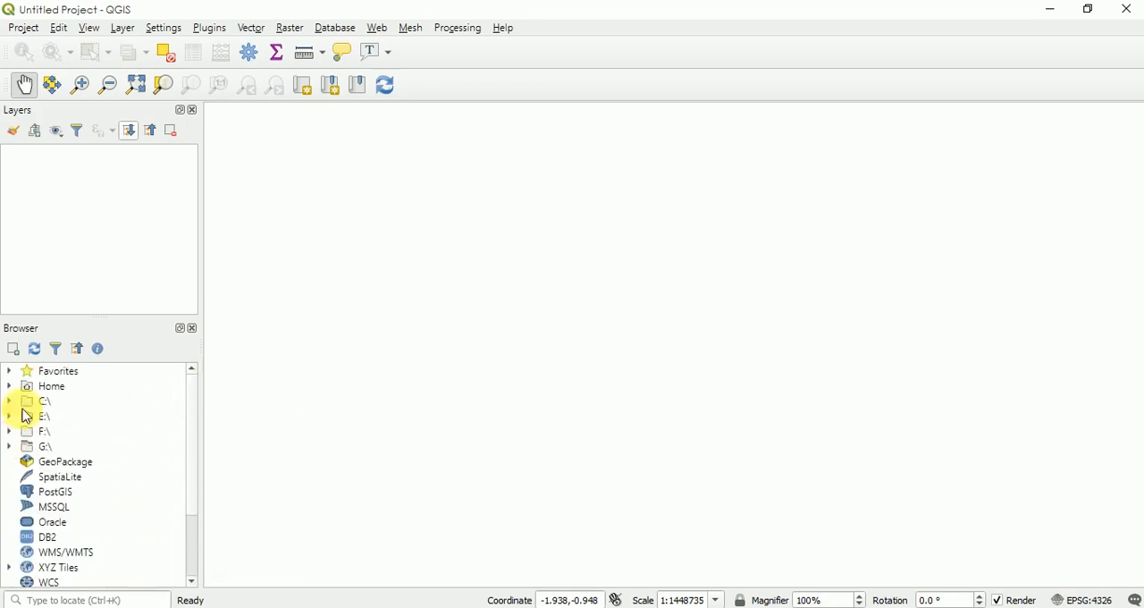
click(10, 446)
click(26, 477)
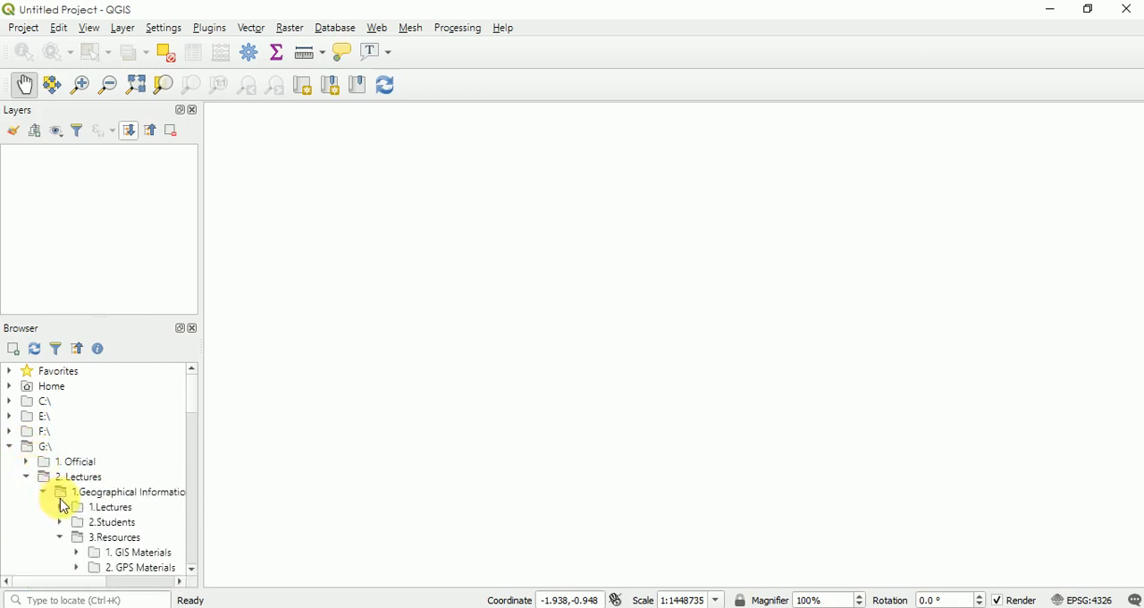
click(43, 493)
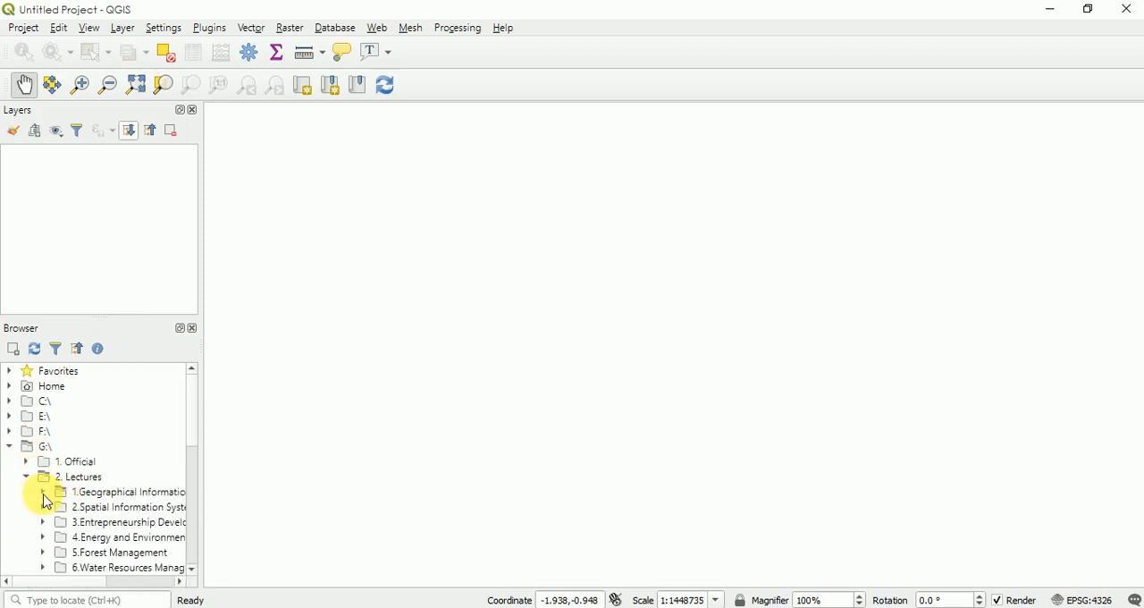
click(26, 477)
click(13, 446)
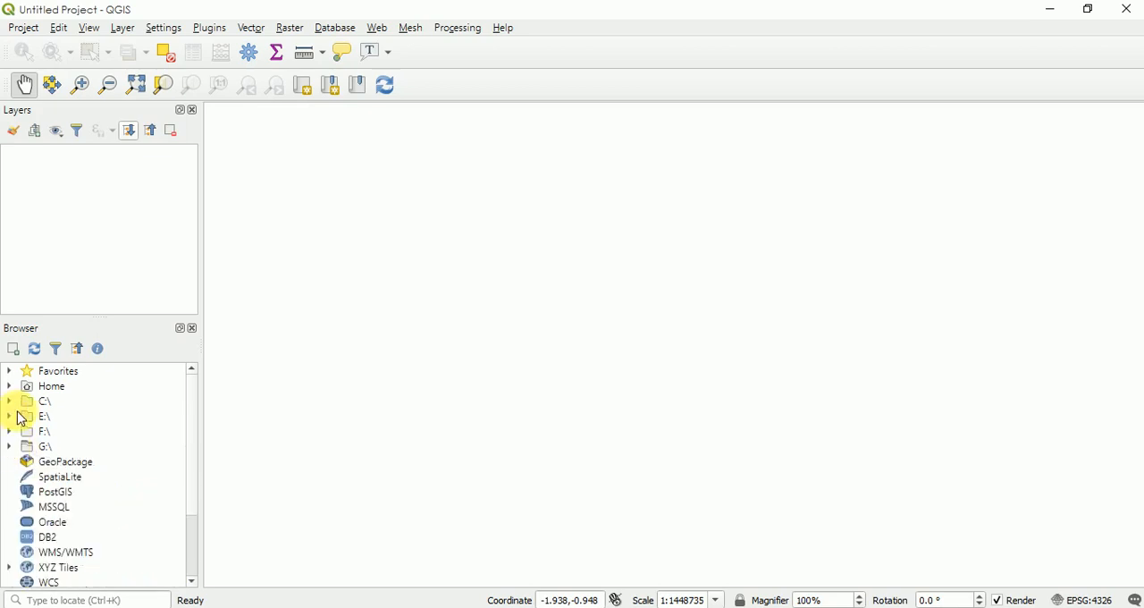
- Expand the first folder under Favorites and its National_Data subfolder to list the shapefiles
click(10, 370)
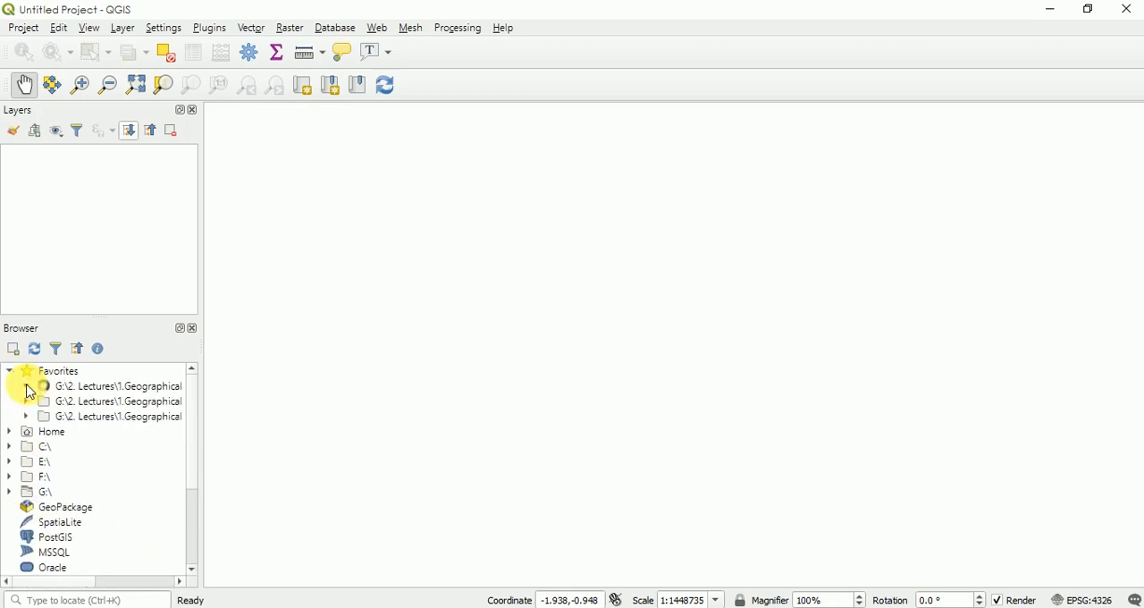
click(27, 386)
scroll(193, 420, down, 1)
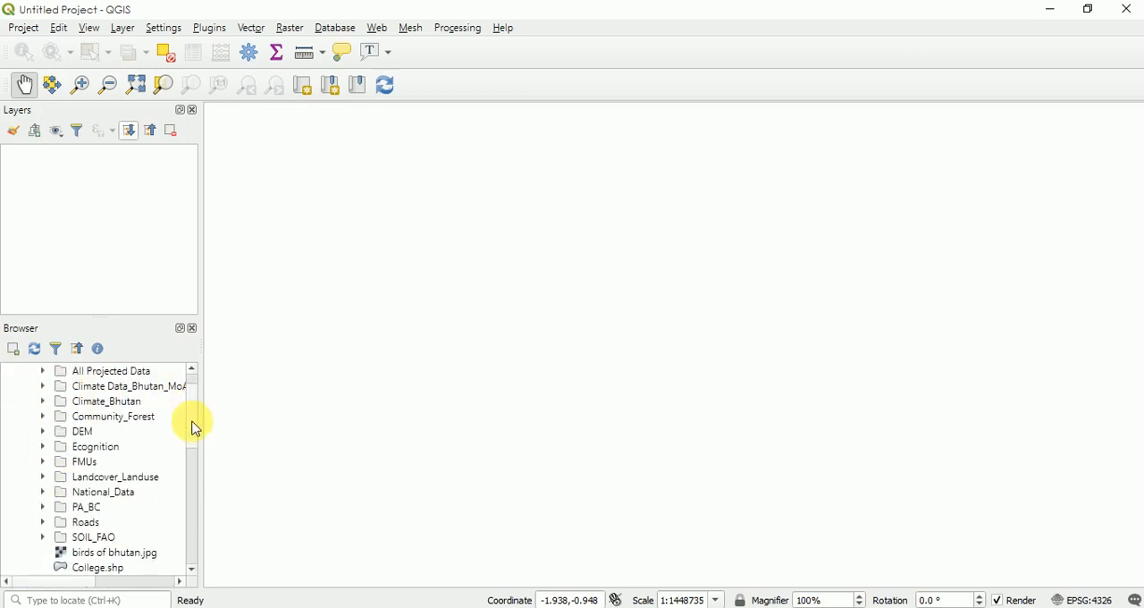
scroll(194, 427, down, 1)
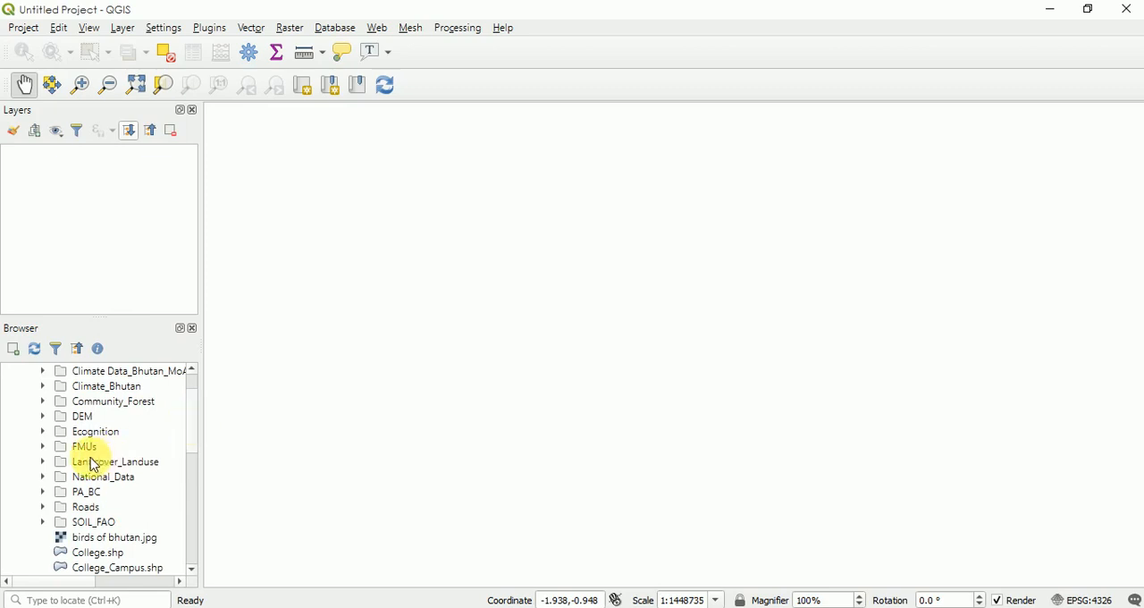
click(43, 477)
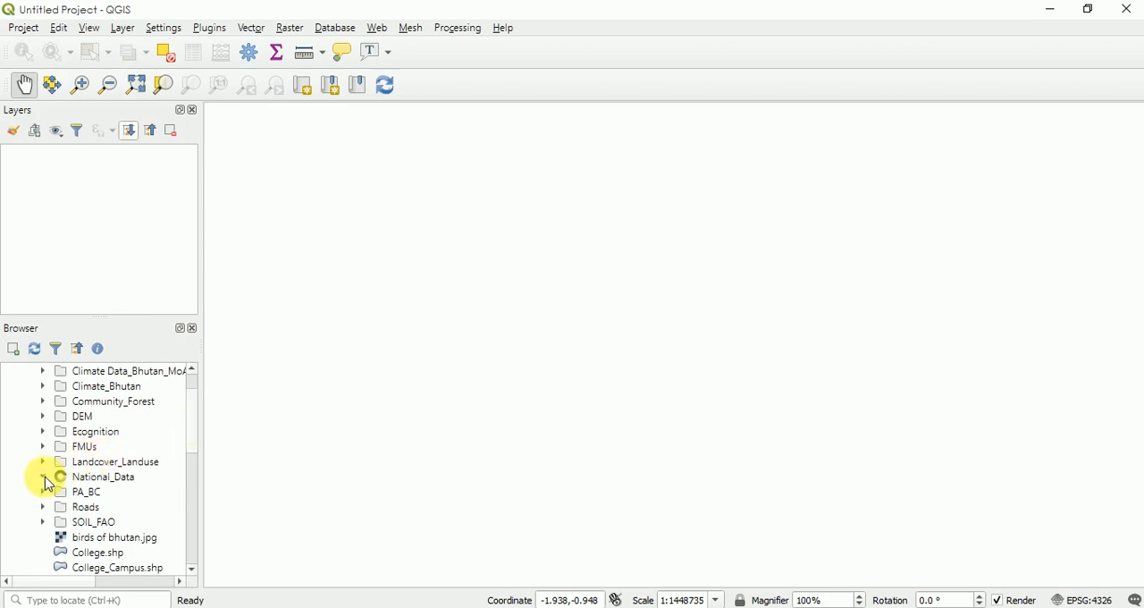
scroll(195, 434, down, 1)
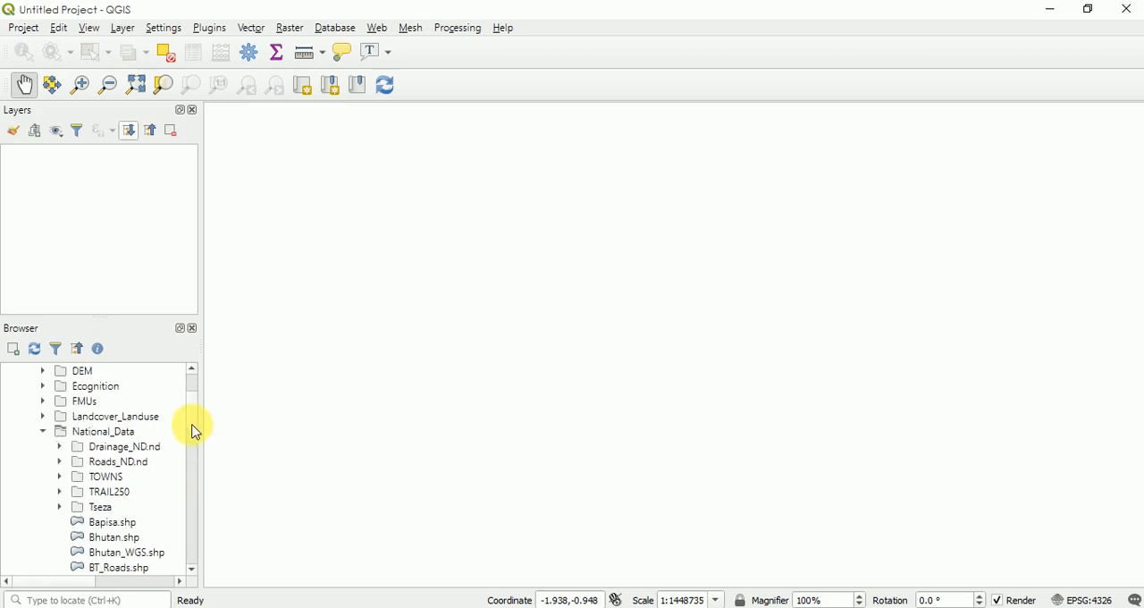
scroll(194, 427, down, 2)
- Add Dzongkhag.shp from the National_Data folder to the map canvas and dismiss the loading notification
click(111, 448)
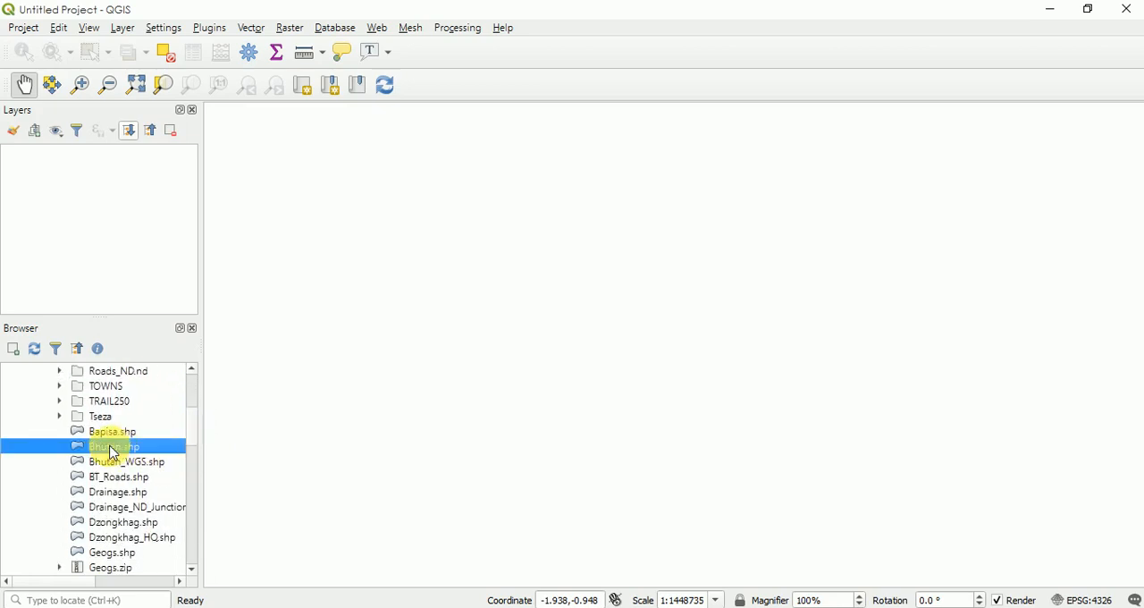
scroll(195, 442, down, 2)
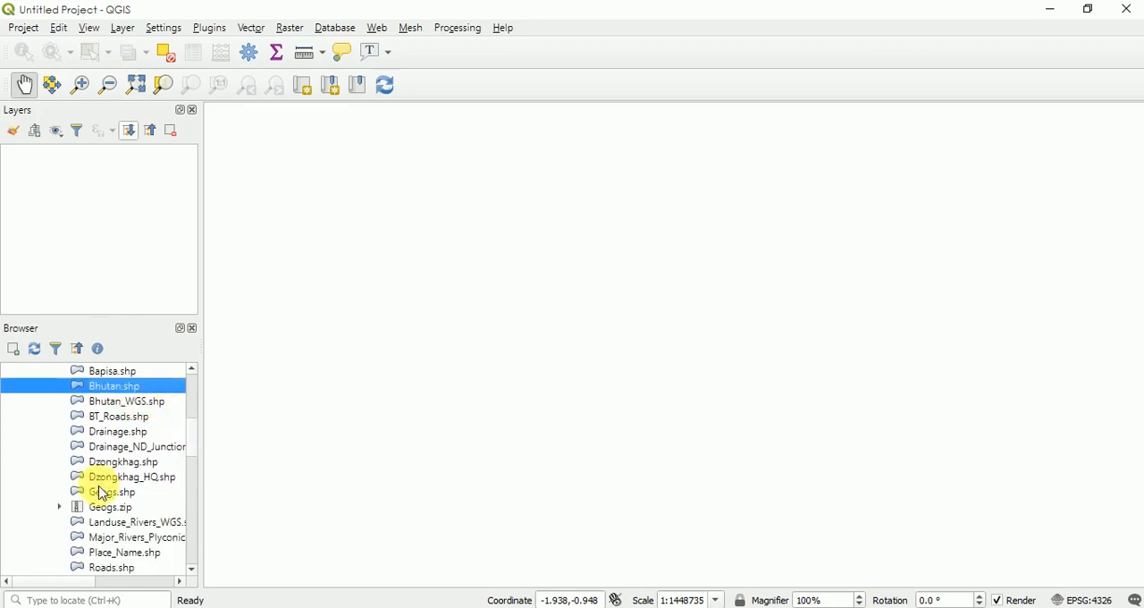
click(105, 463)
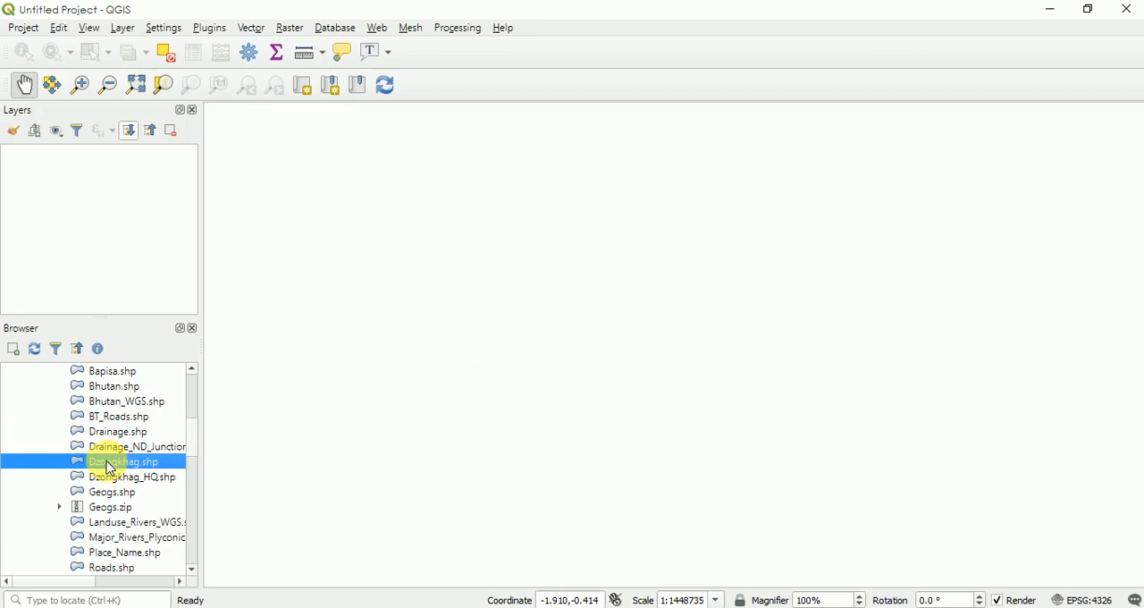
drag(108, 469, 471, 401)
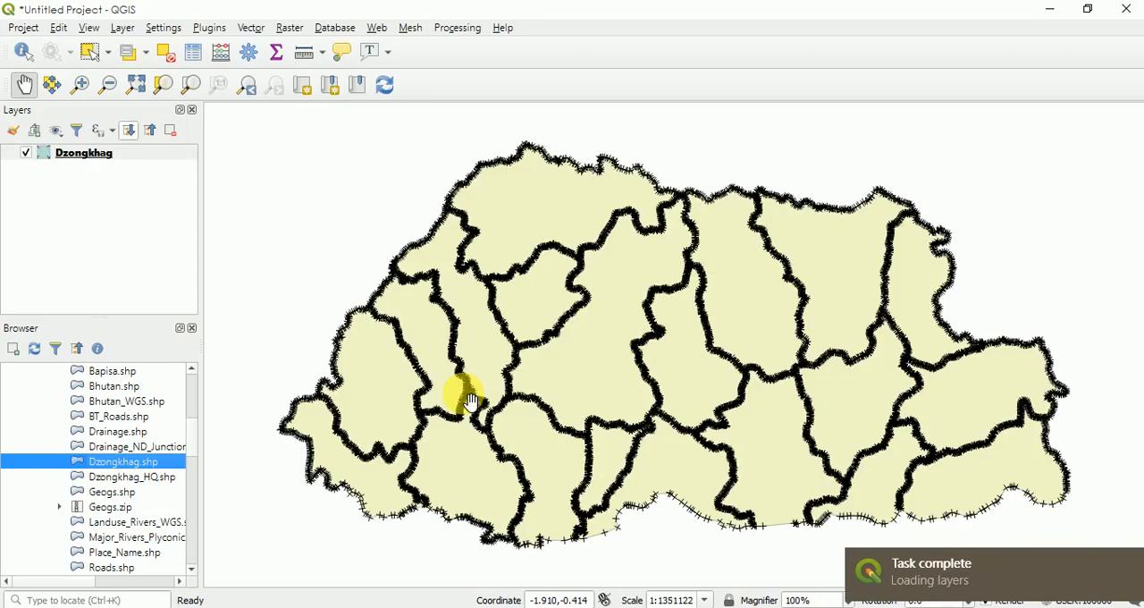
click(1130, 566)
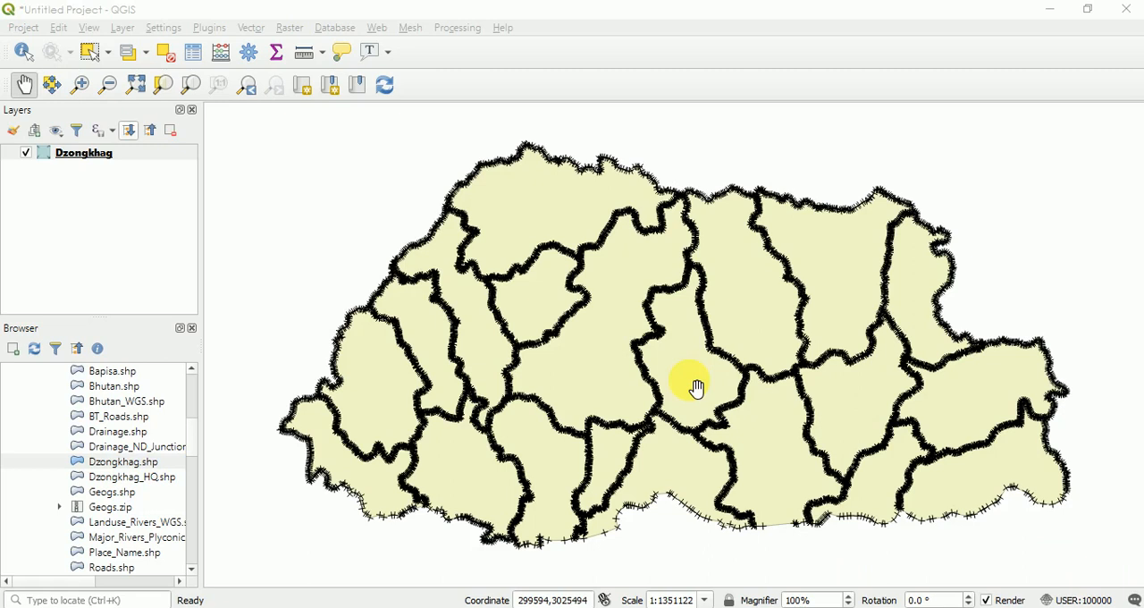
- Open the Dzongkhag layer's properties and examine its Information and Source details, including the coordinate reference system
right_click(76, 160)
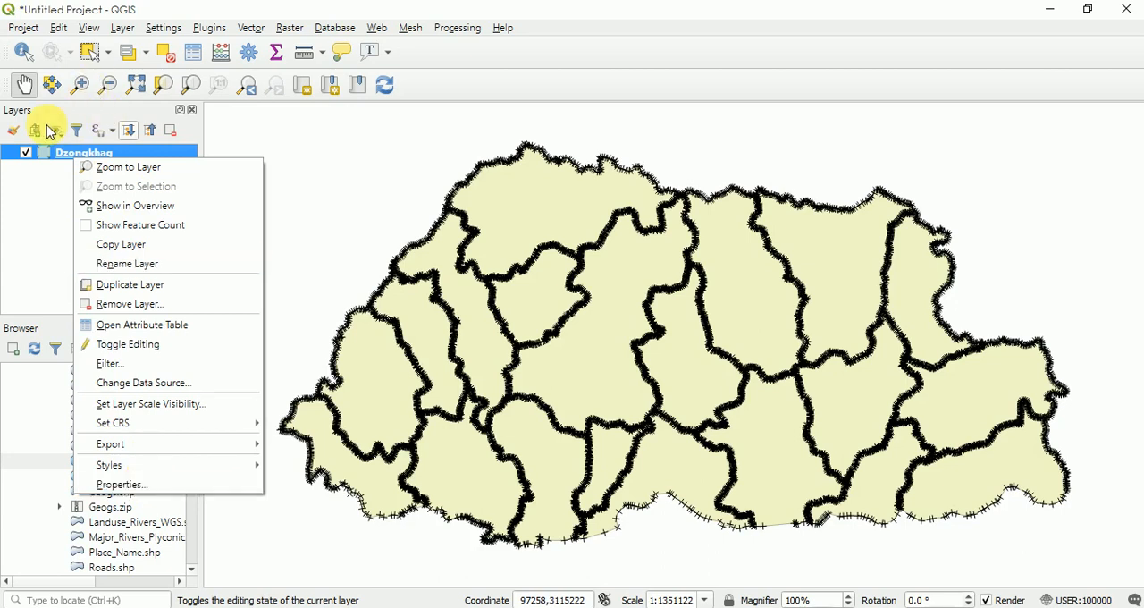
click(47, 160)
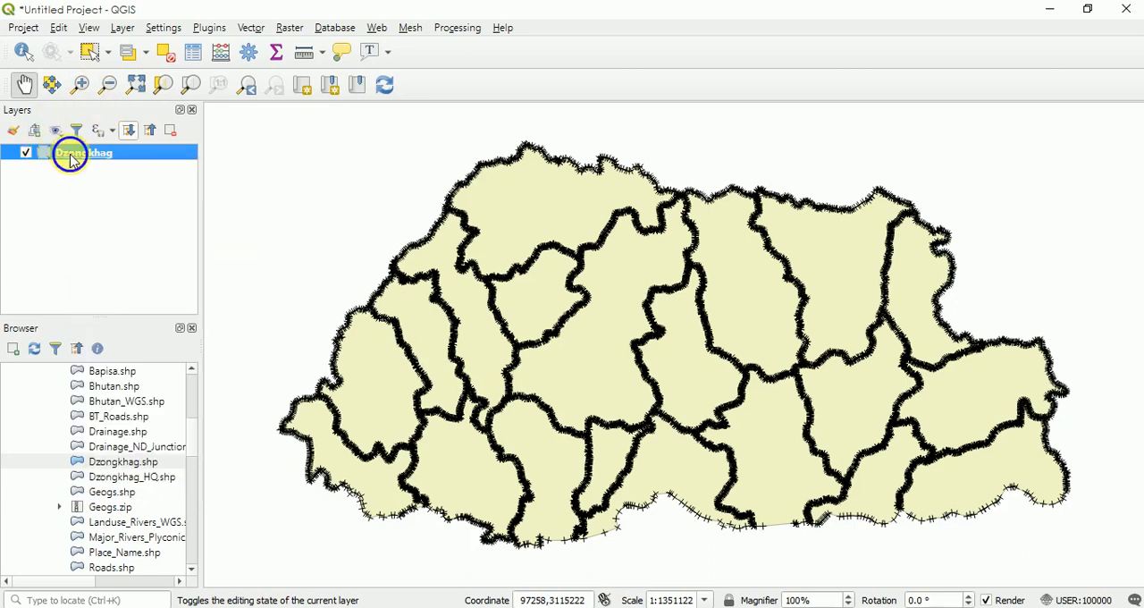
right_click(69, 154)
click(134, 487)
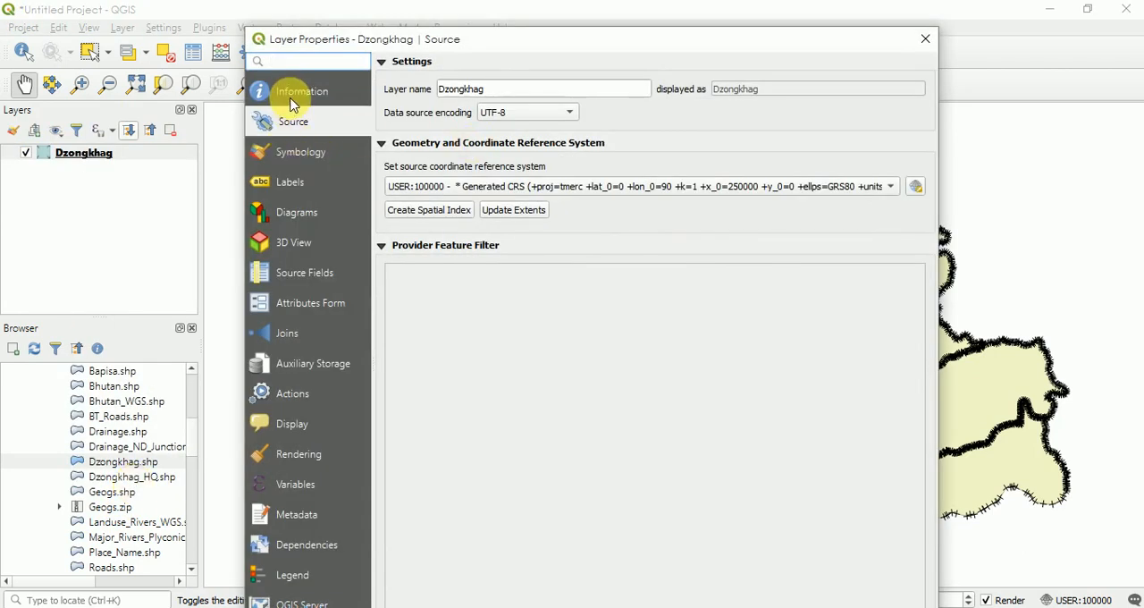
click(293, 97)
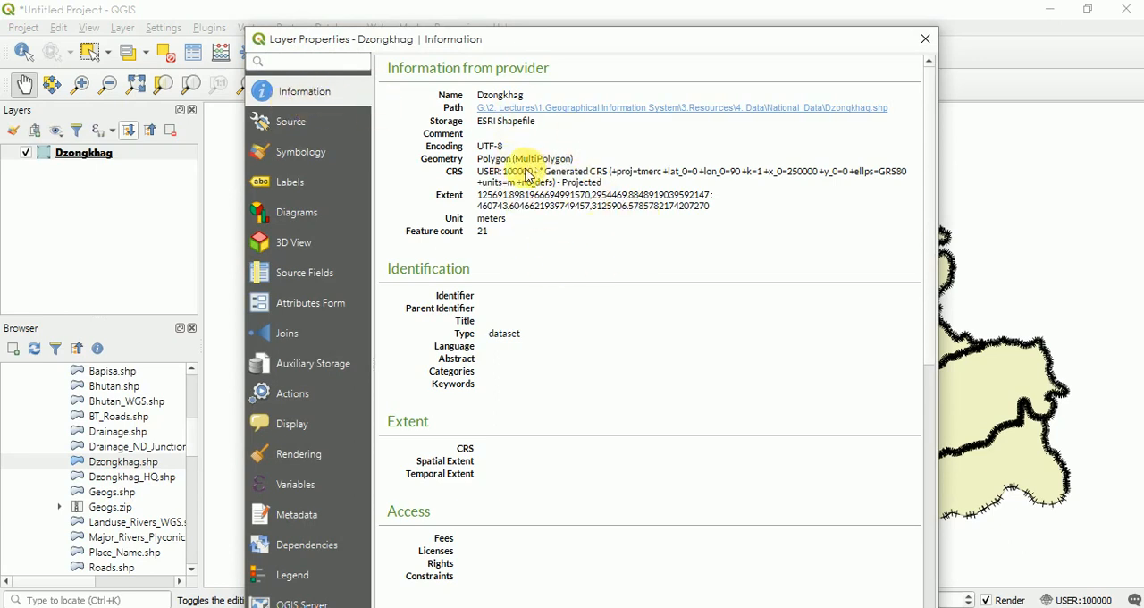
click(289, 130)
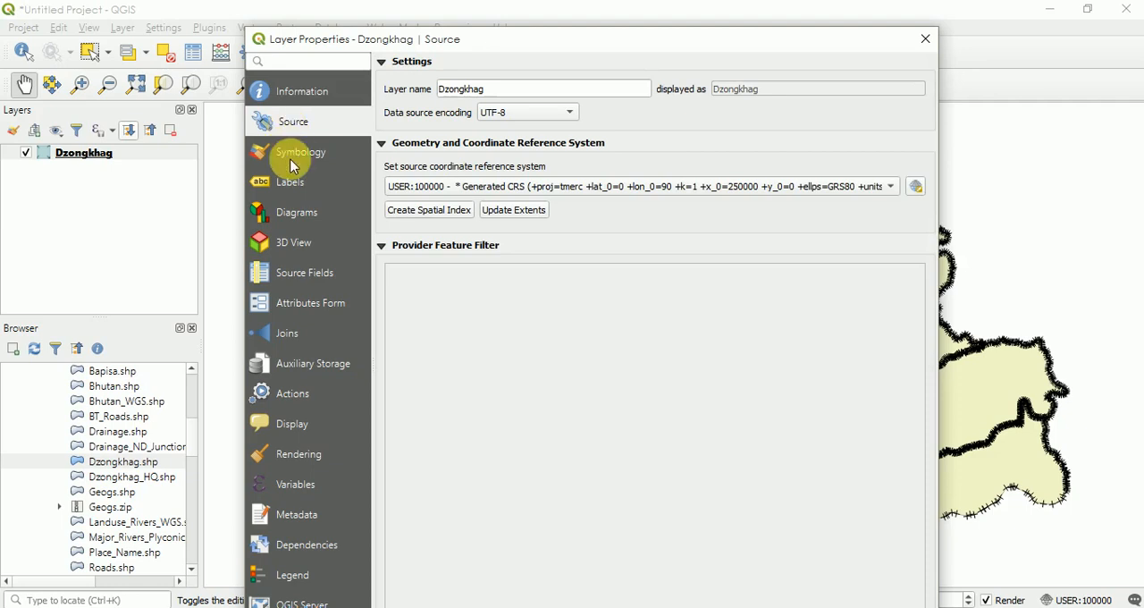
- Set the Dzongkhag layer's symbology to Categorized, based on the DzgName column
click(292, 158)
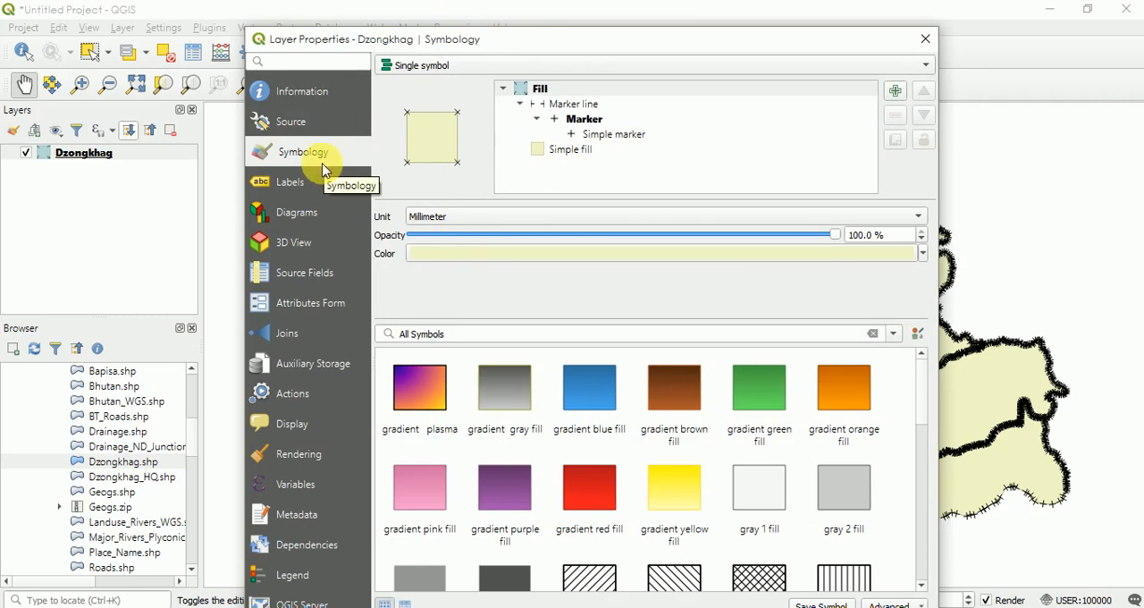
drag(668, 46, 304, 170)
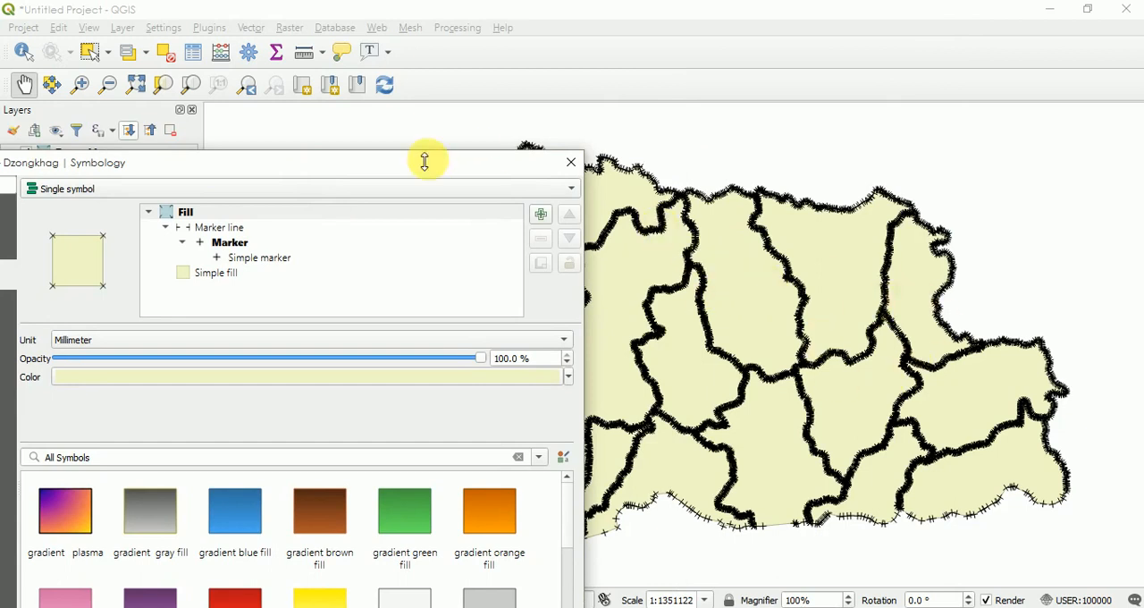
drag(403, 168, 721, 67)
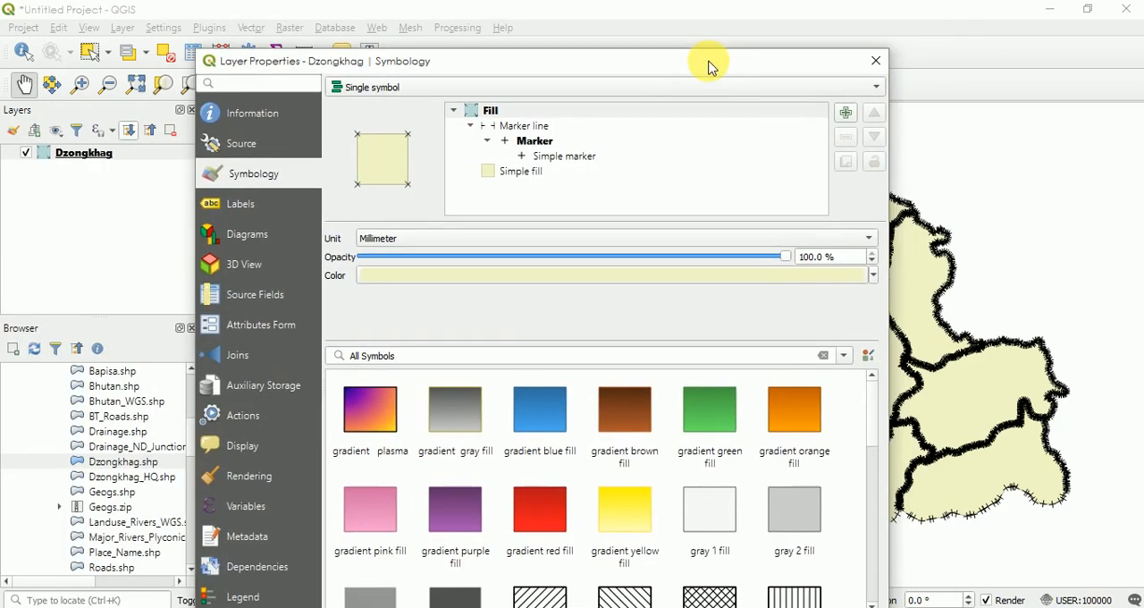
click(357, 93)
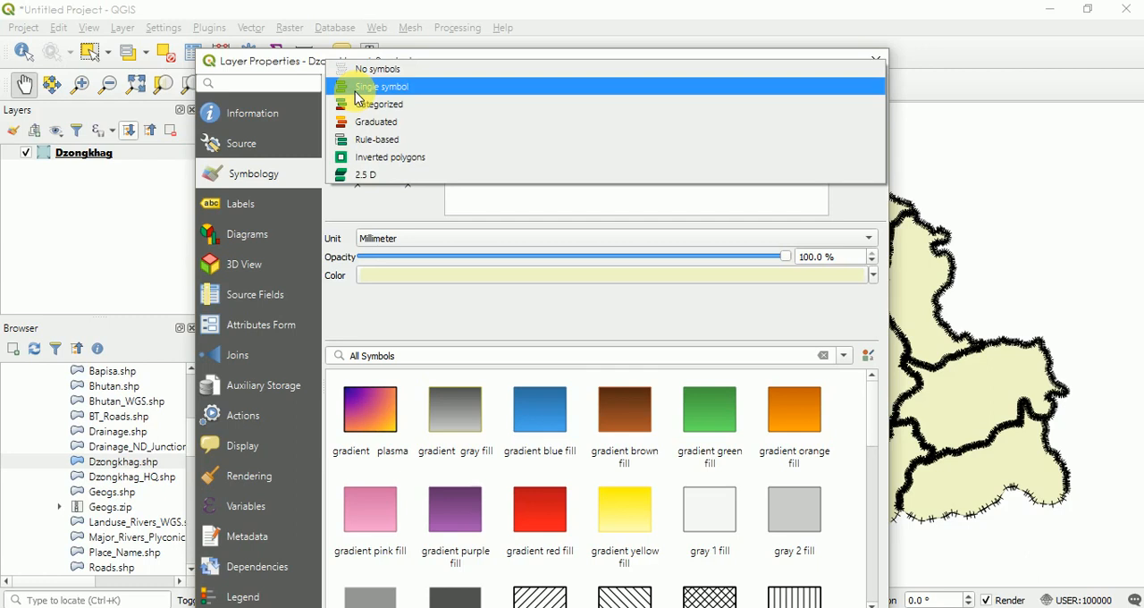
click(359, 103)
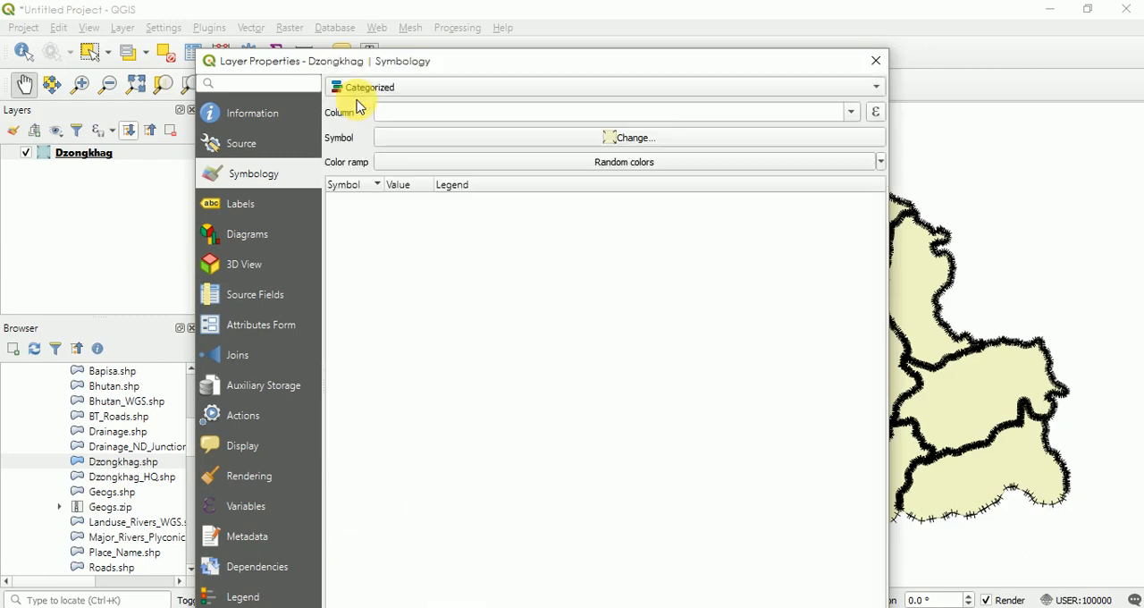
click(854, 113)
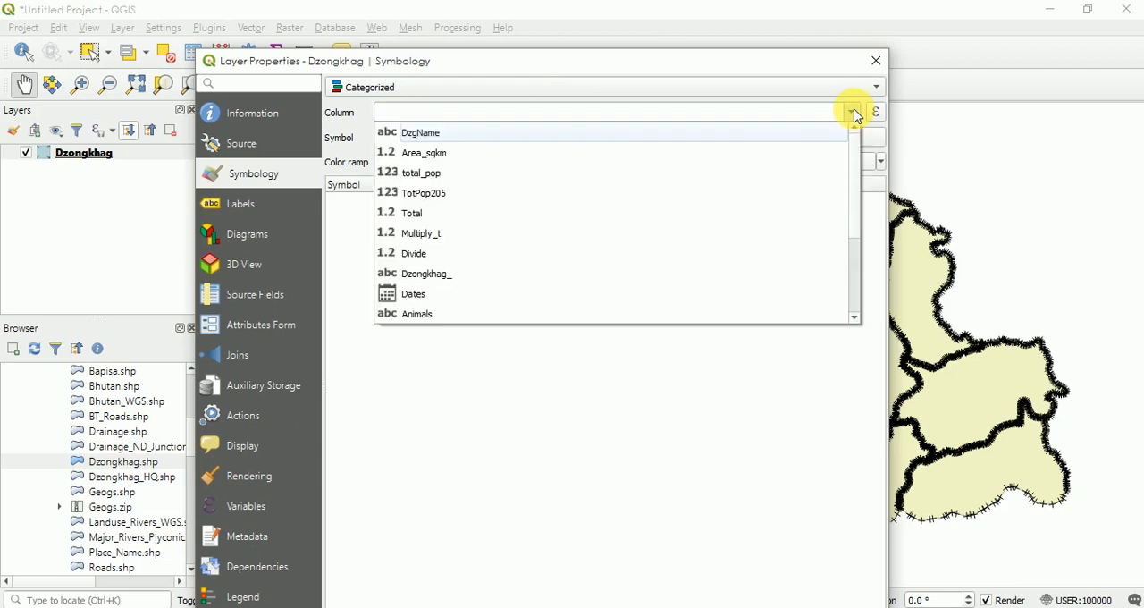
click(633, 135)
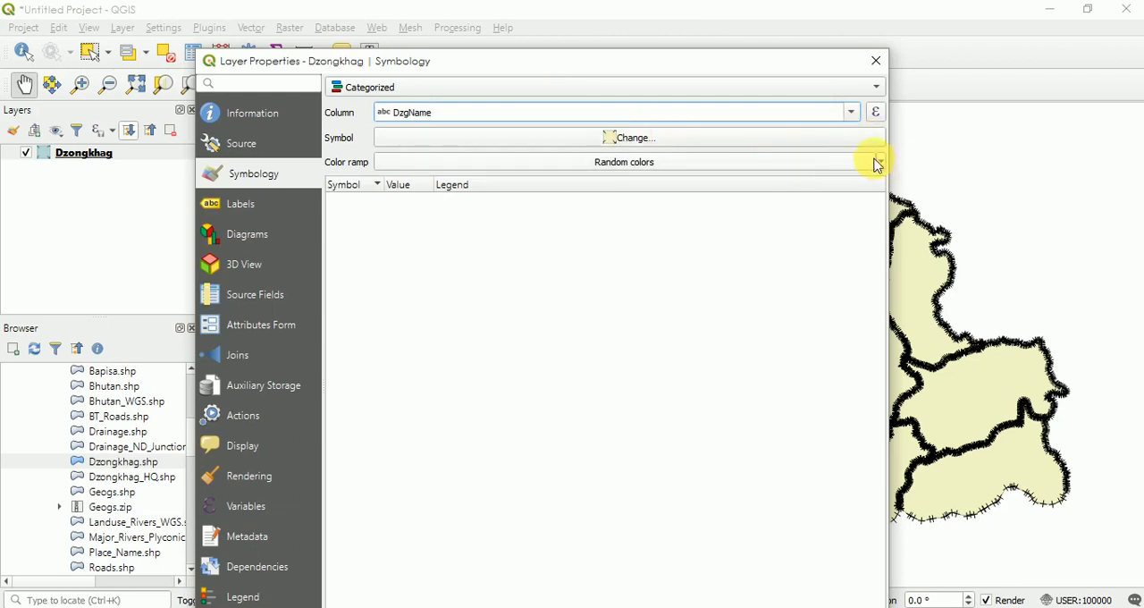
- Classify the DzgName categories with the Spectral color ramp and apply the symbology to the map
drag(783, 60, 791, 12)
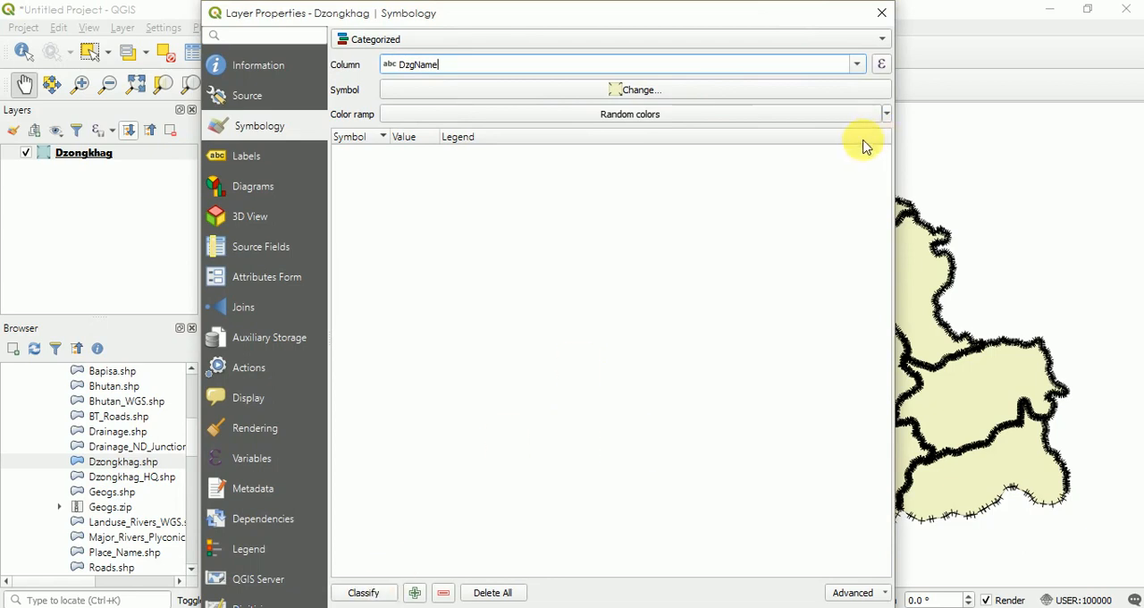
click(884, 114)
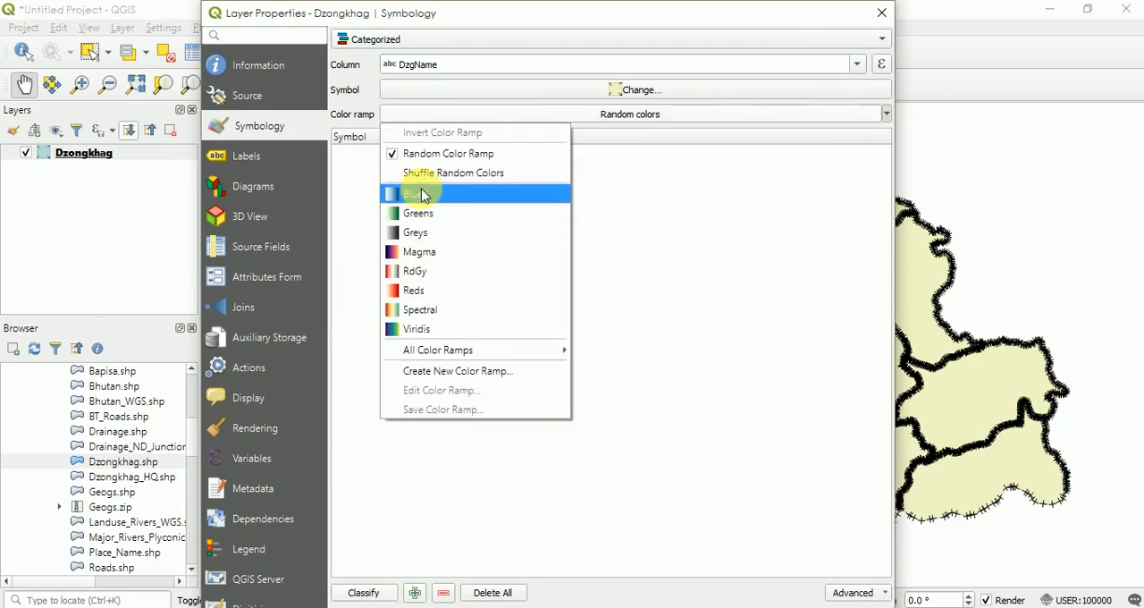
click(412, 311)
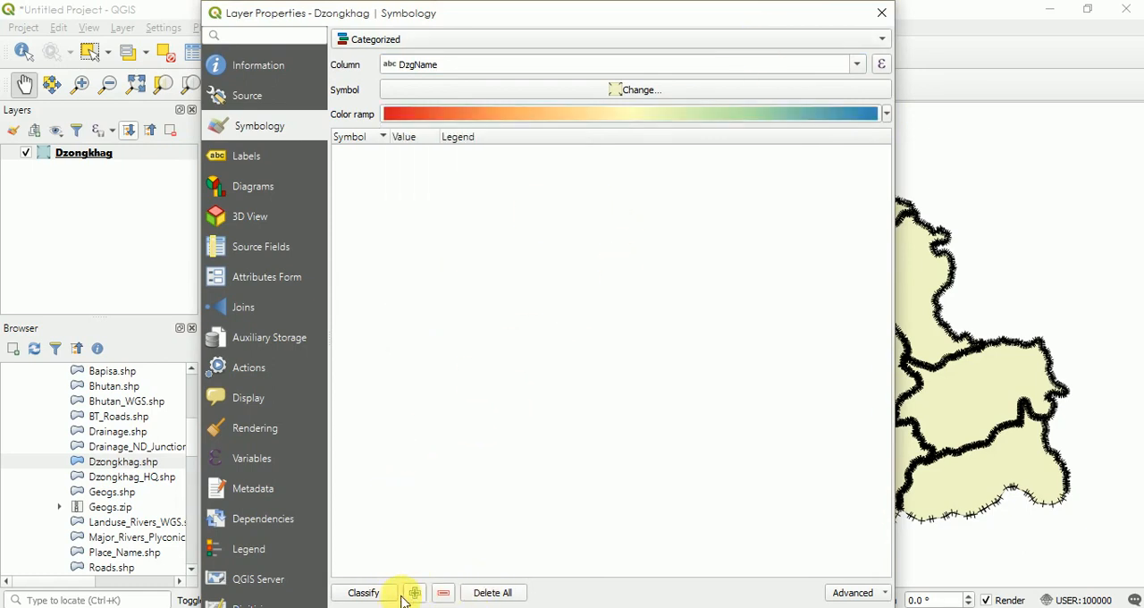
click(364, 593)
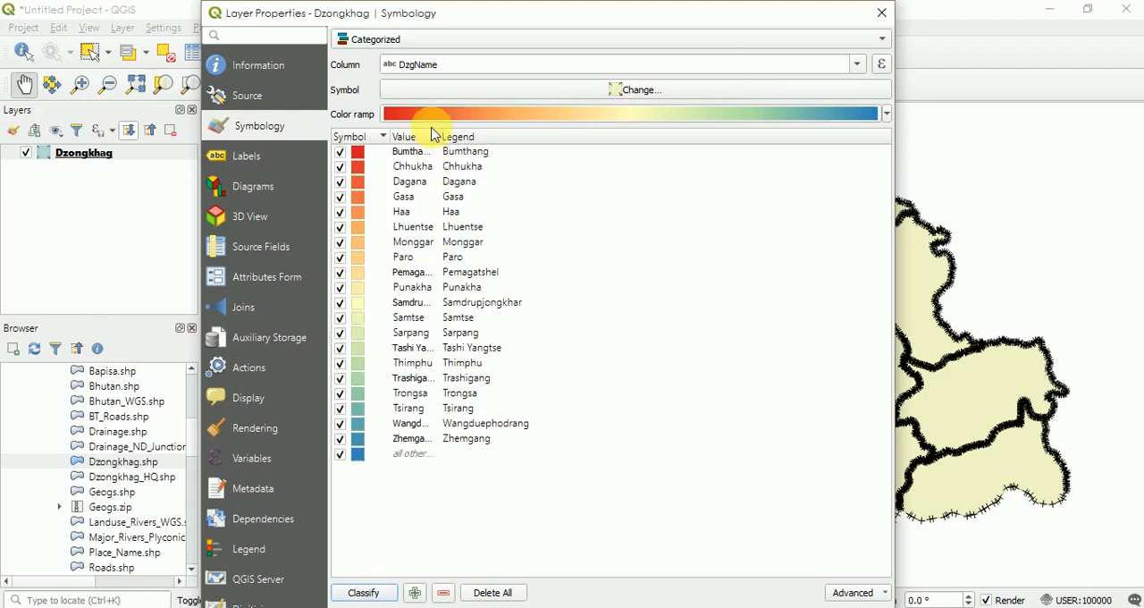
drag(367, 196, 798, 146)
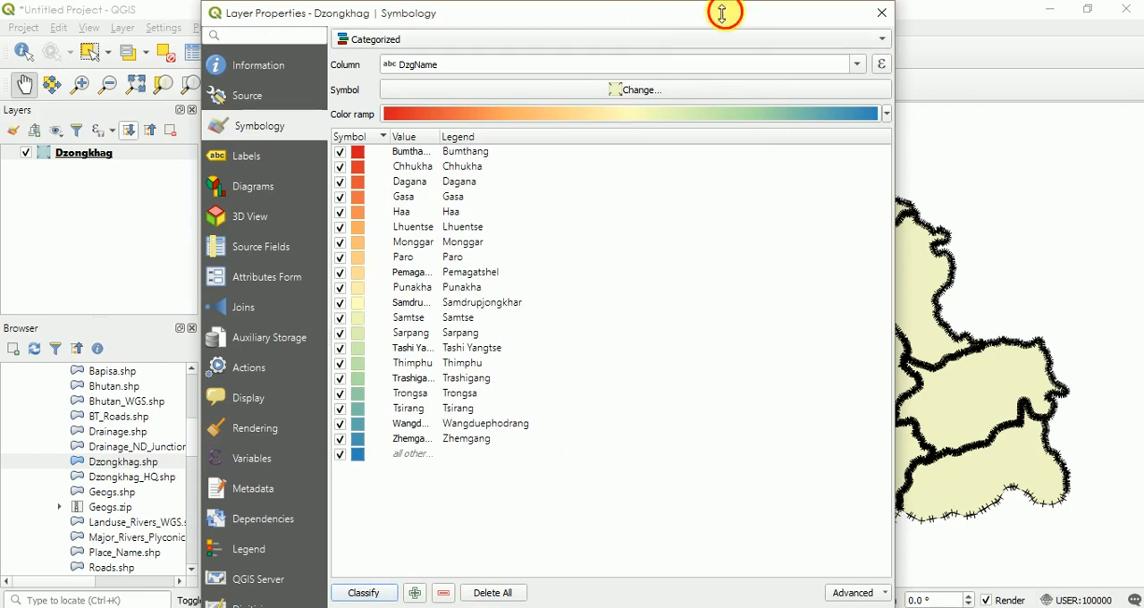
drag(723, 7, 689, 5)
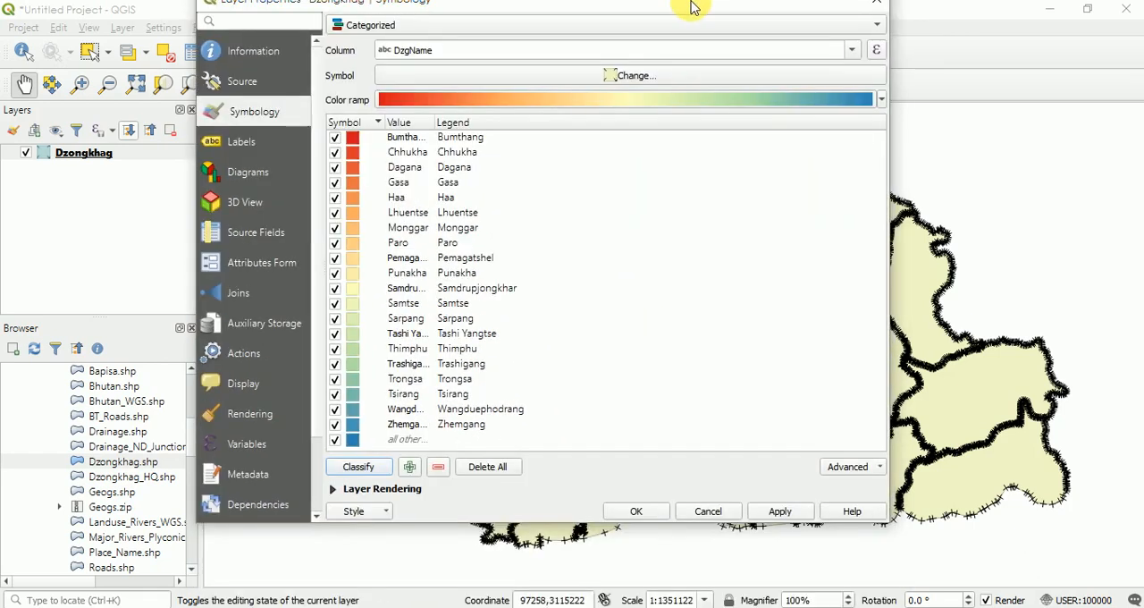
click(780, 526)
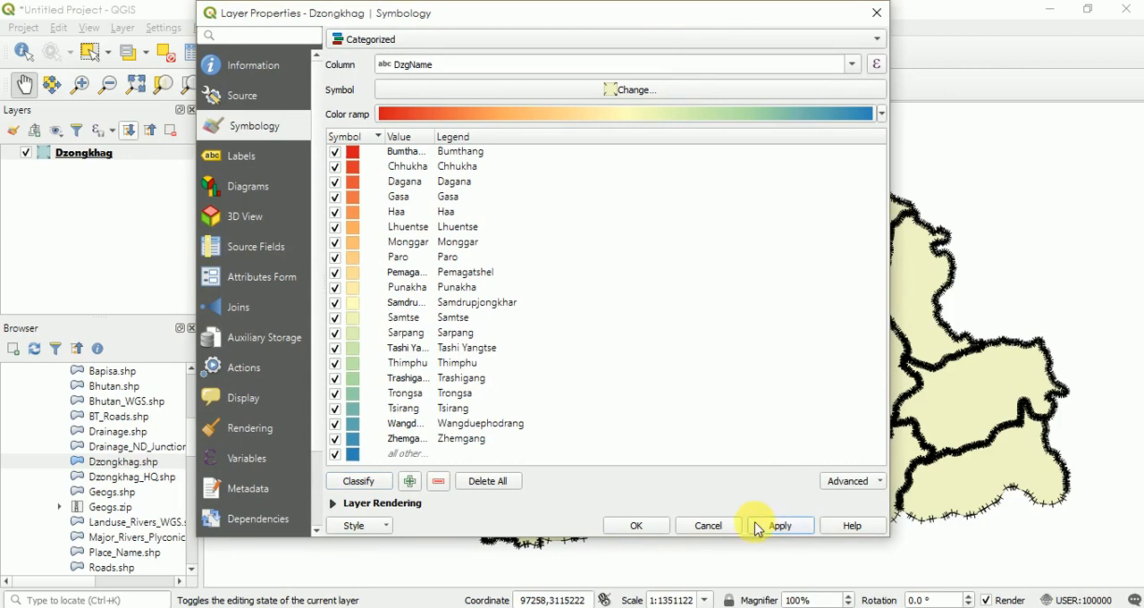
click(639, 528)
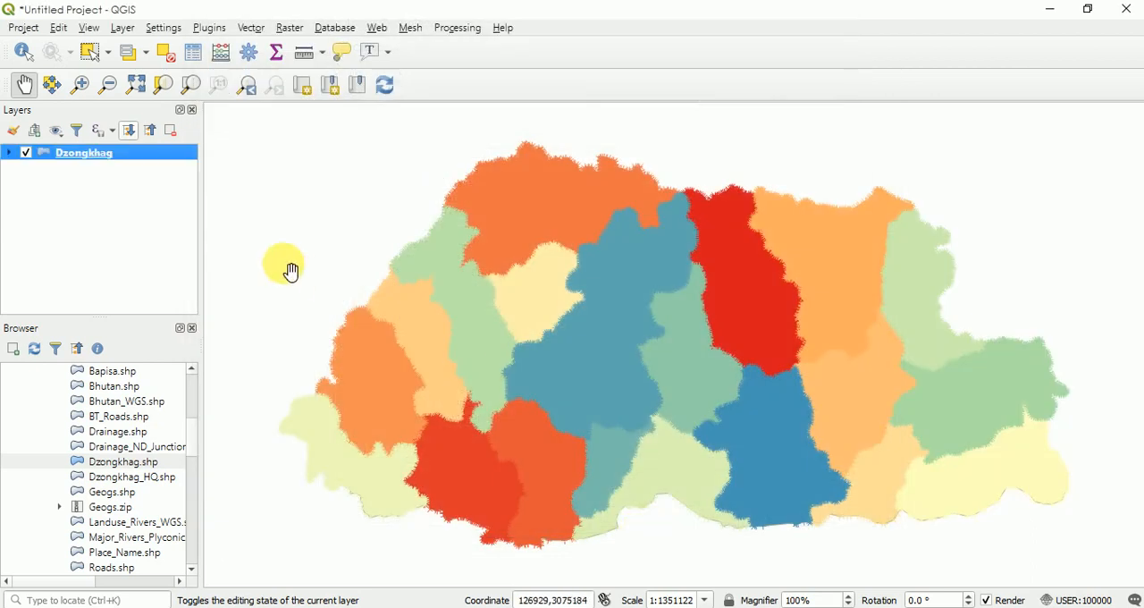
- Turn on single labels for the Dzongkhag layer using the DzgName field and apply them to the map
right_click(80, 159)
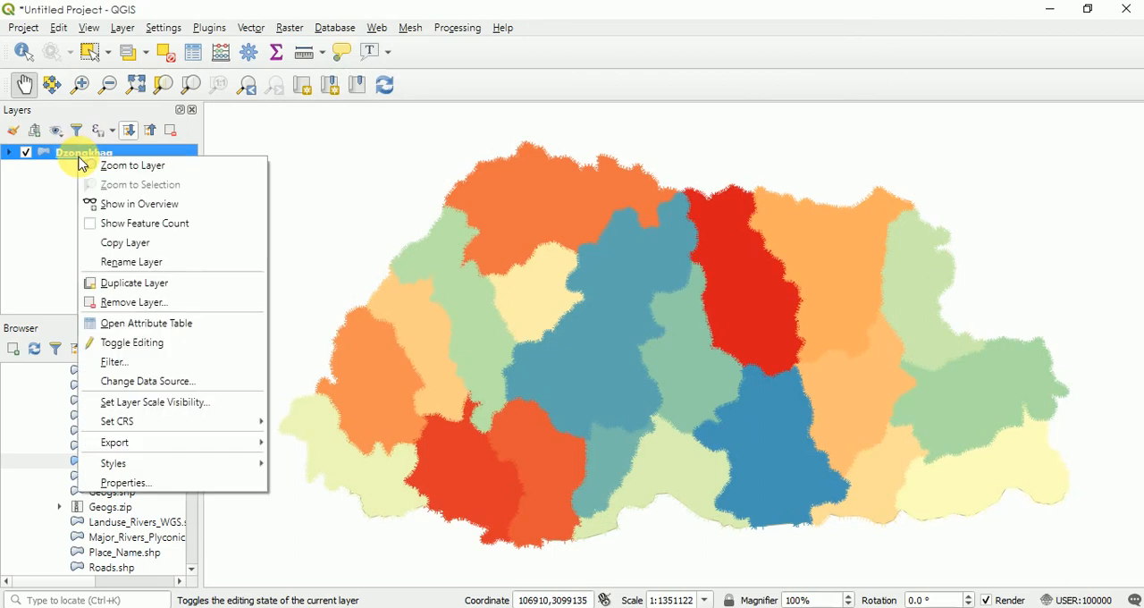
click(122, 485)
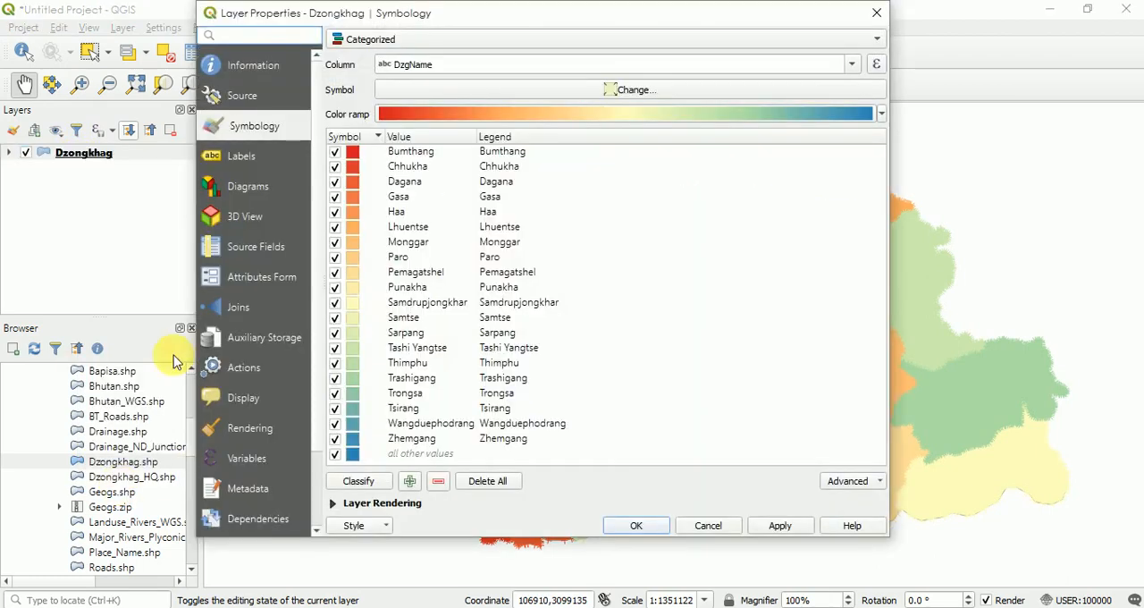
click(446, 38)
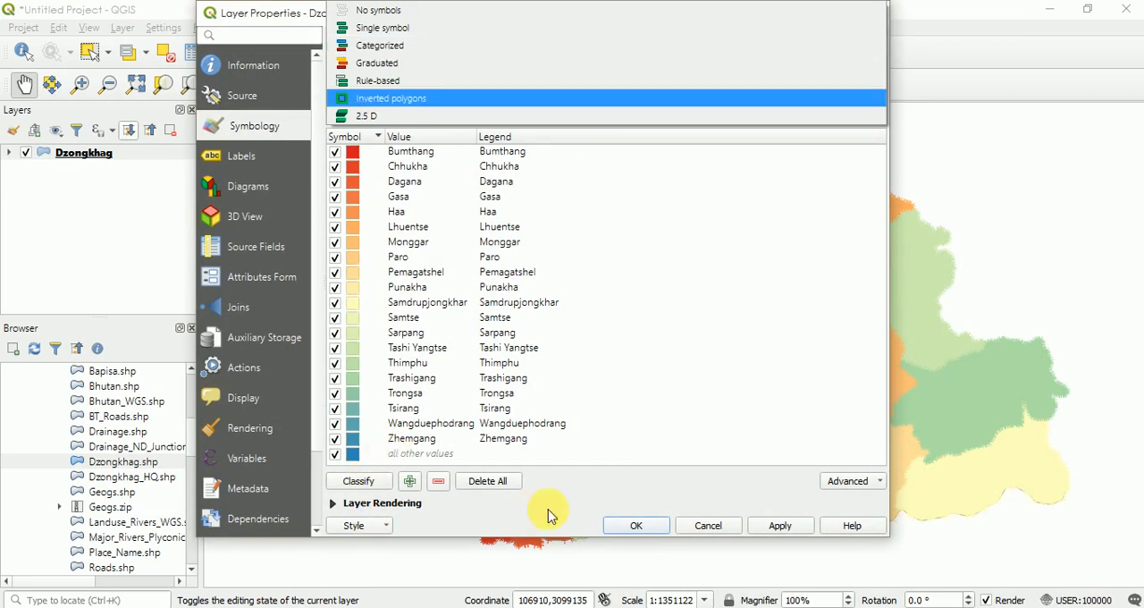
click(237, 158)
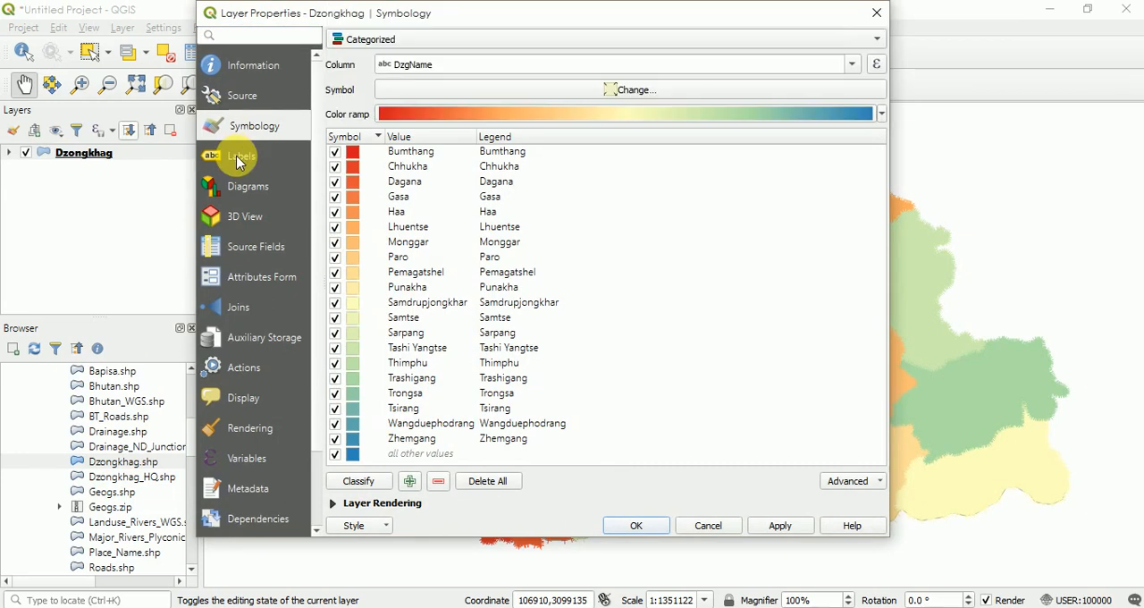
click(239, 160)
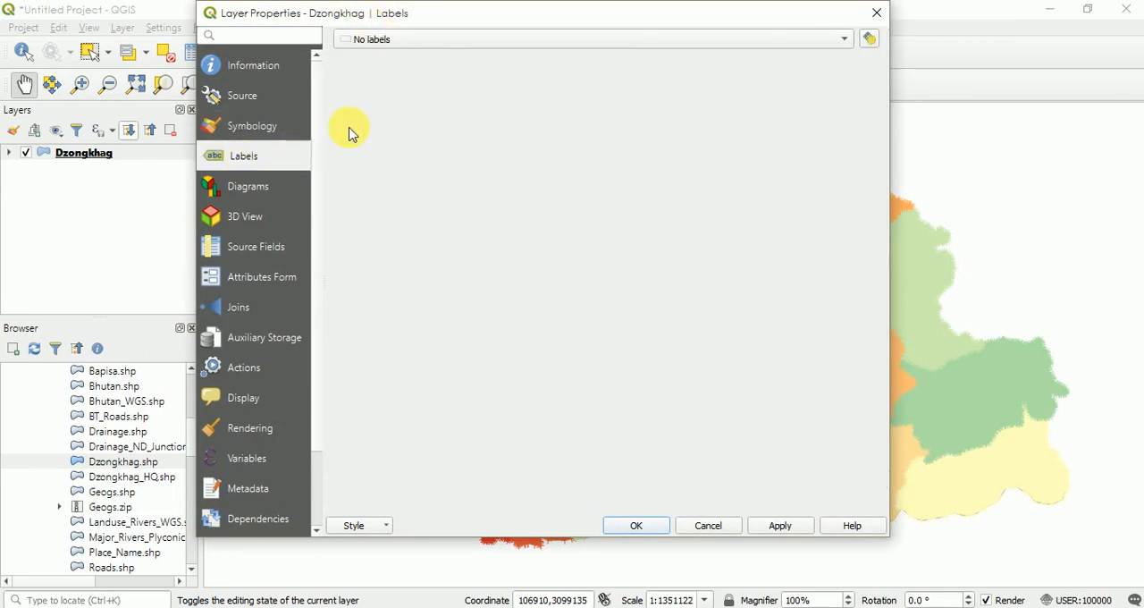
click(447, 45)
click(447, 57)
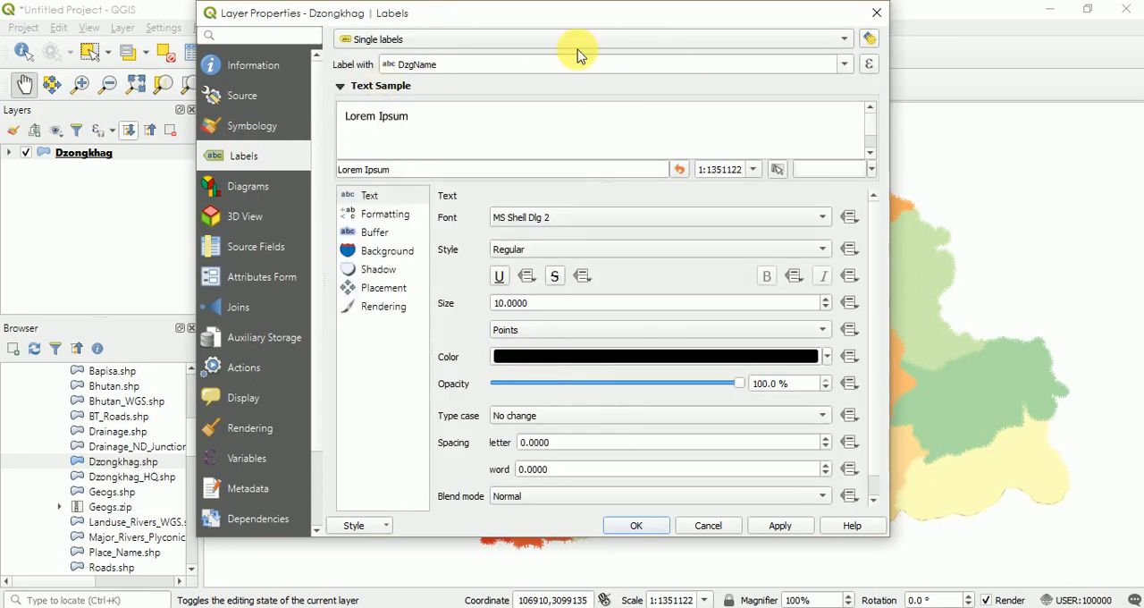
click(845, 68)
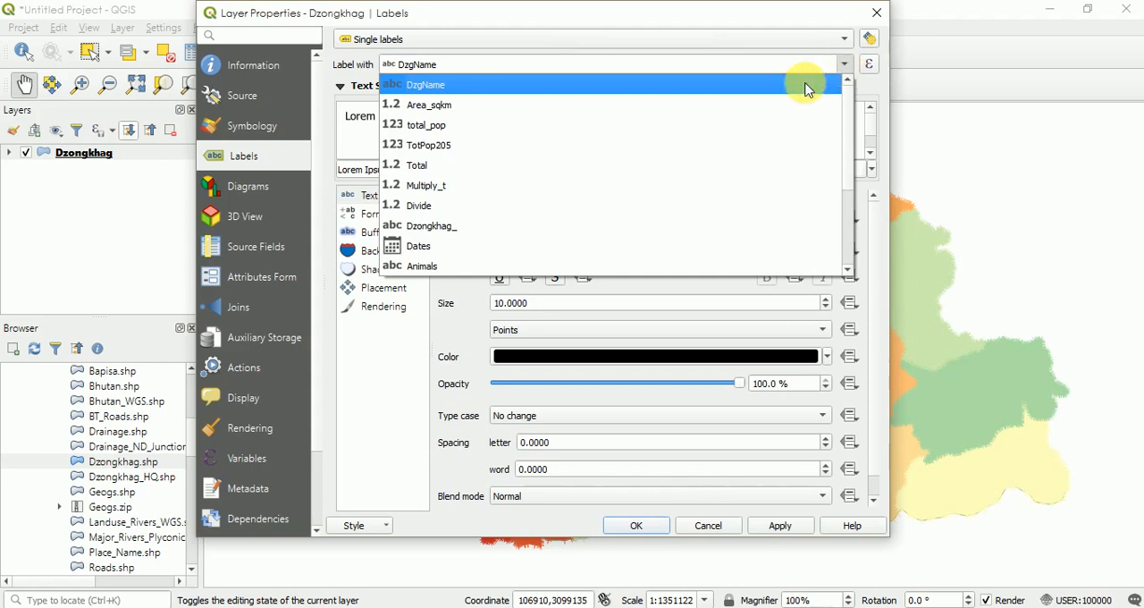
click(808, 85)
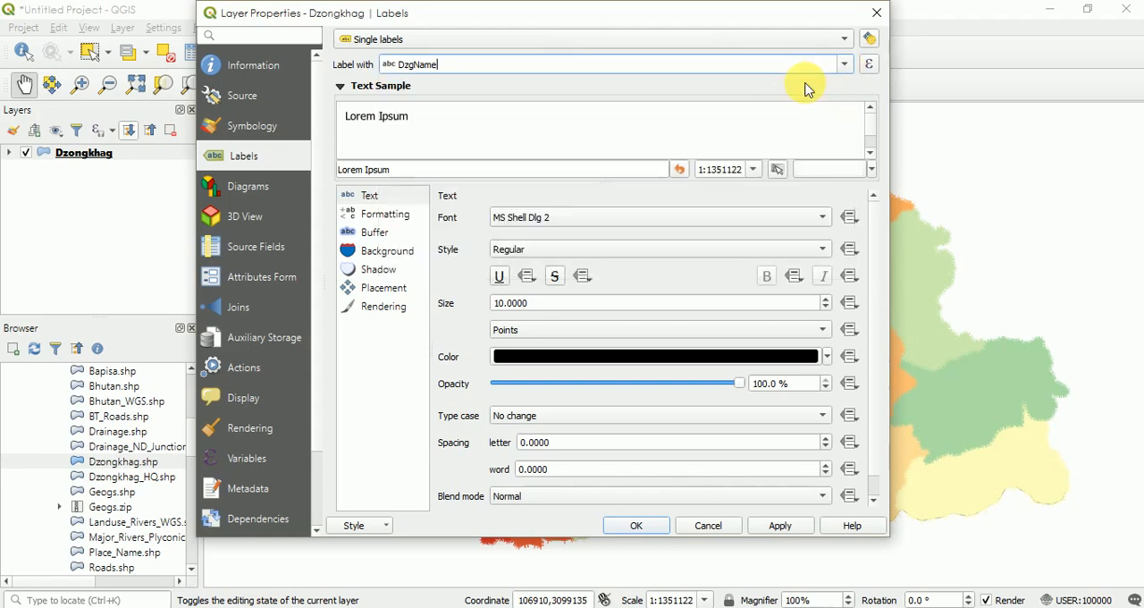
click(789, 525)
click(648, 529)
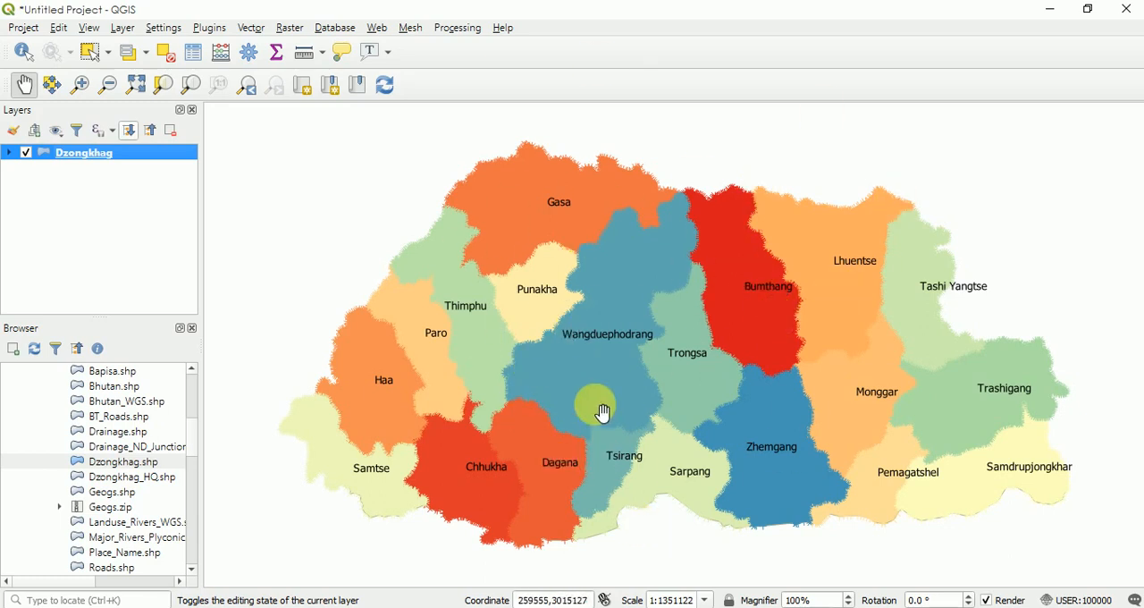
click(250, 29)
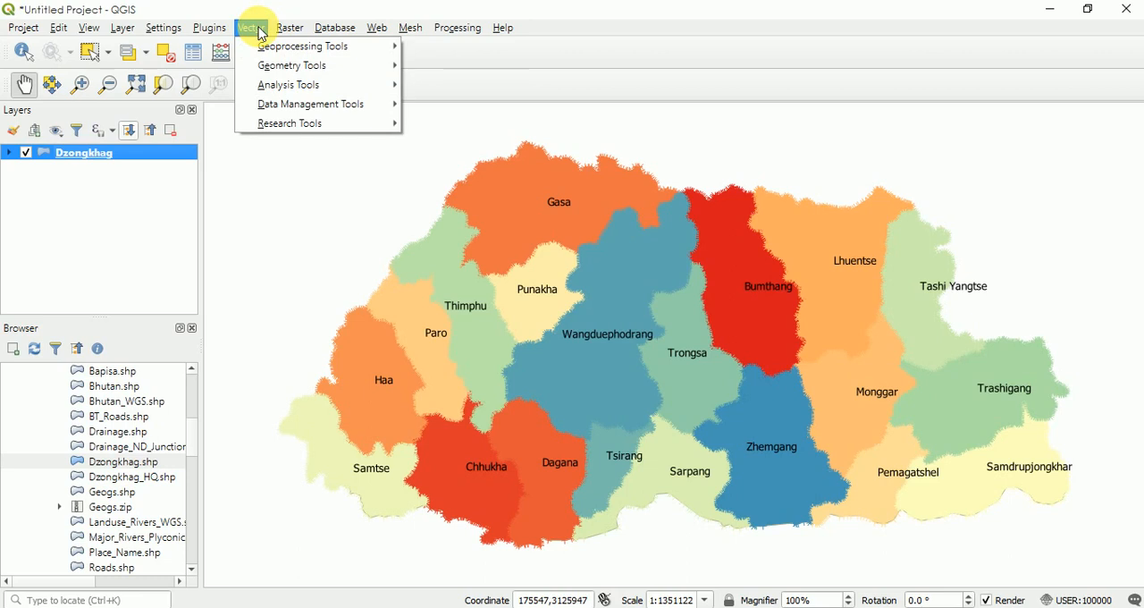
mouse_move(279, 29)
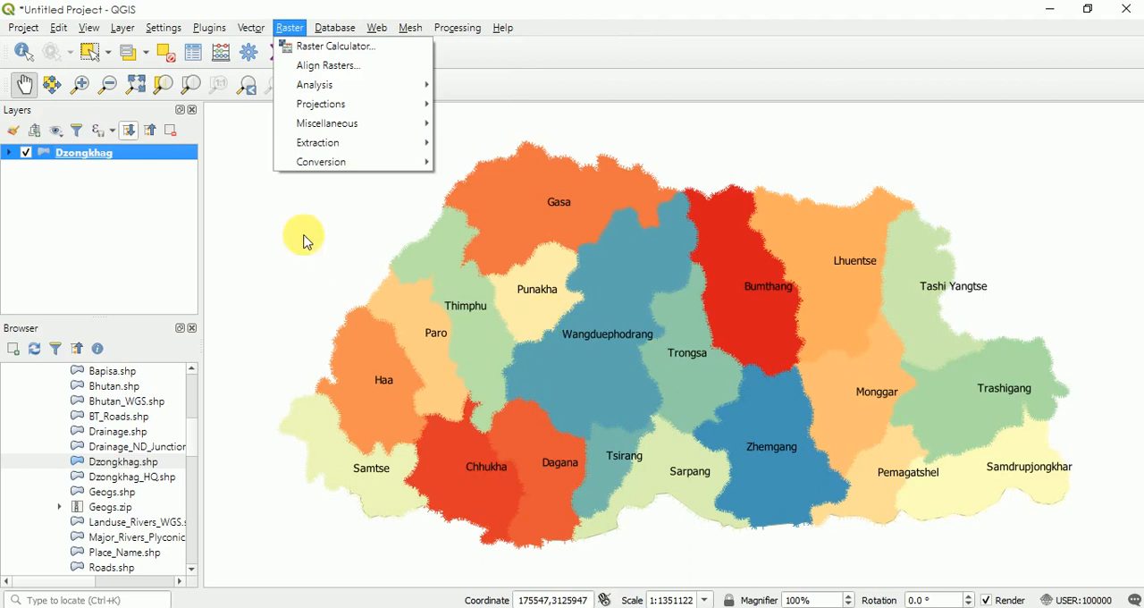
mouse_move(122, 27)
mouse_move(153, 85)
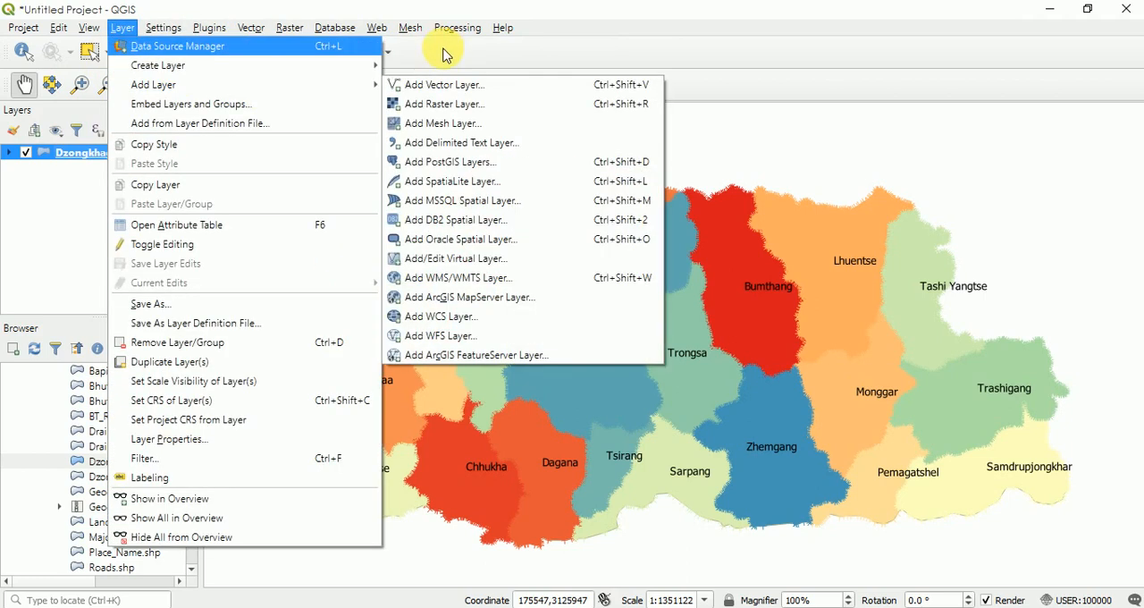
click(446, 54)
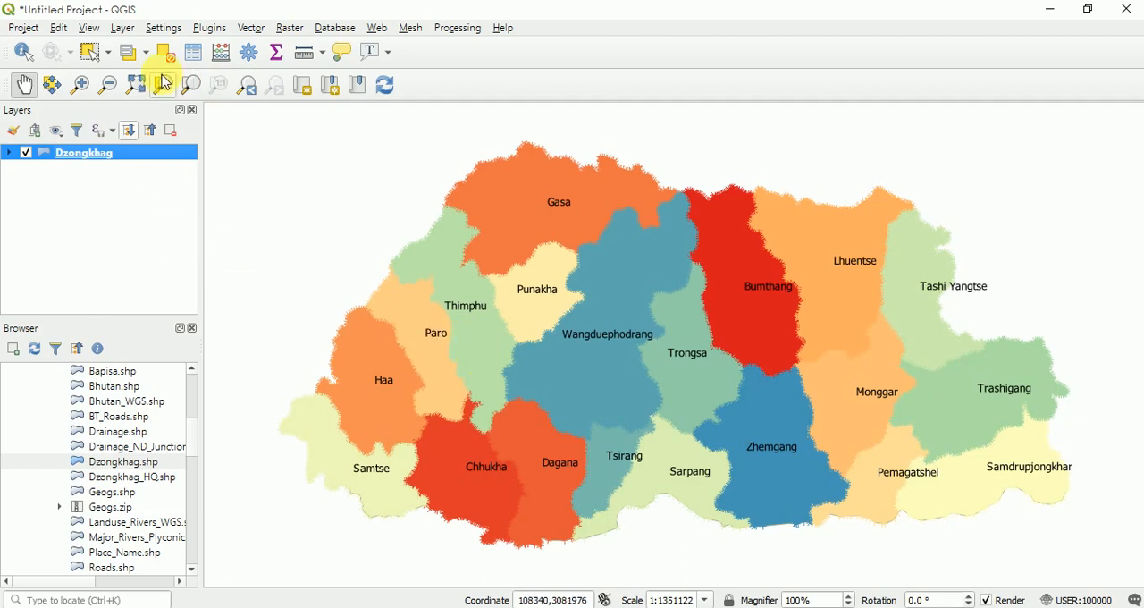
- Select the Thimphu polygon on the map and open the export settings for saving only the selected feature
click(93, 61)
click(466, 329)
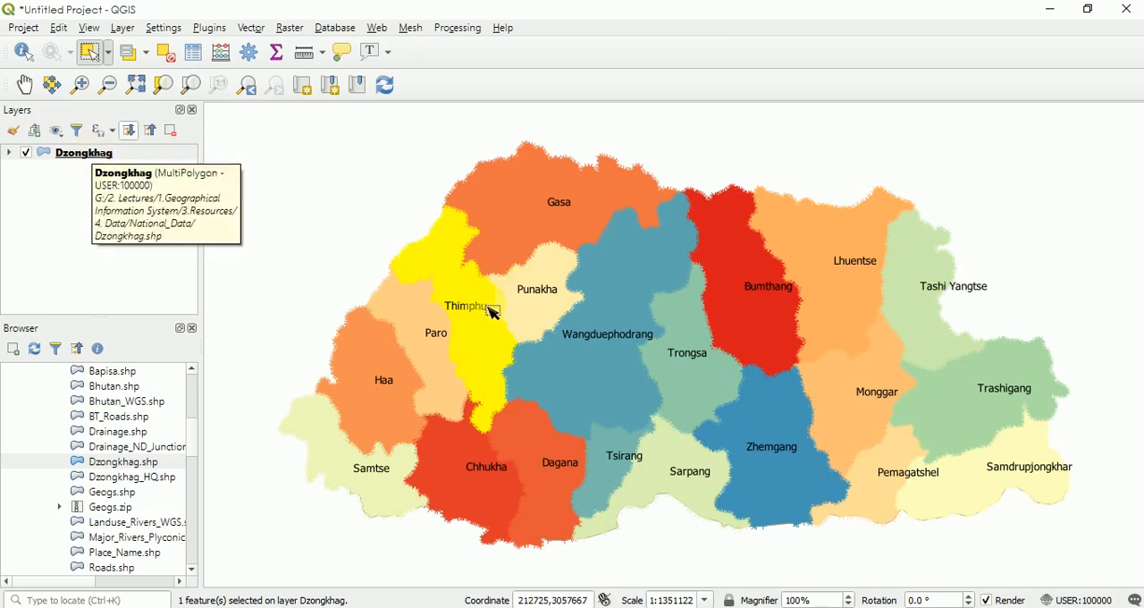
right_click(90, 156)
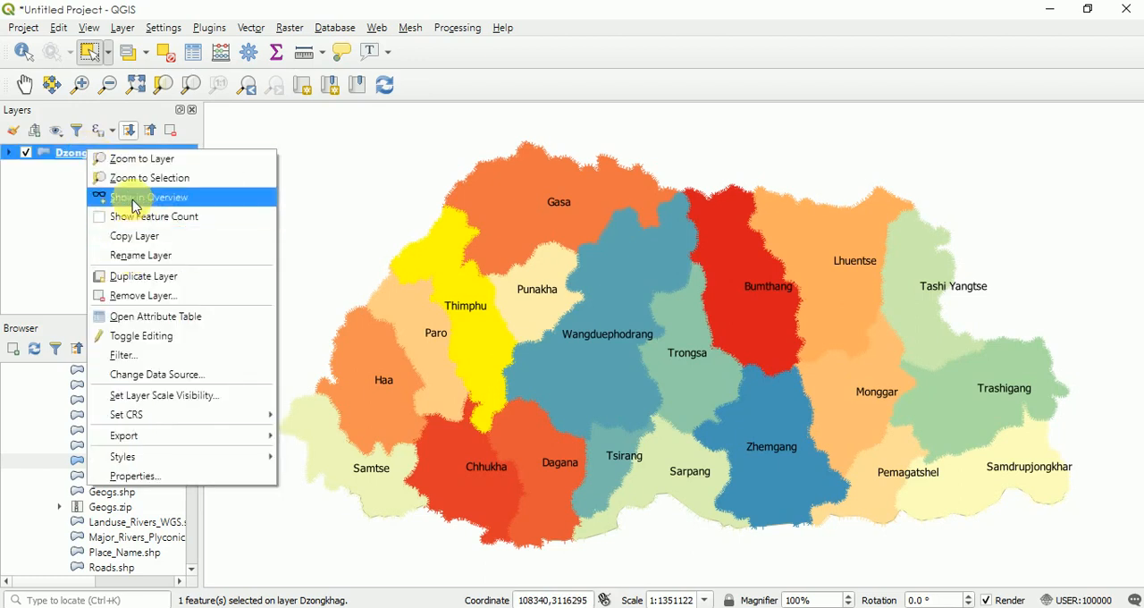
mouse_move(130, 445)
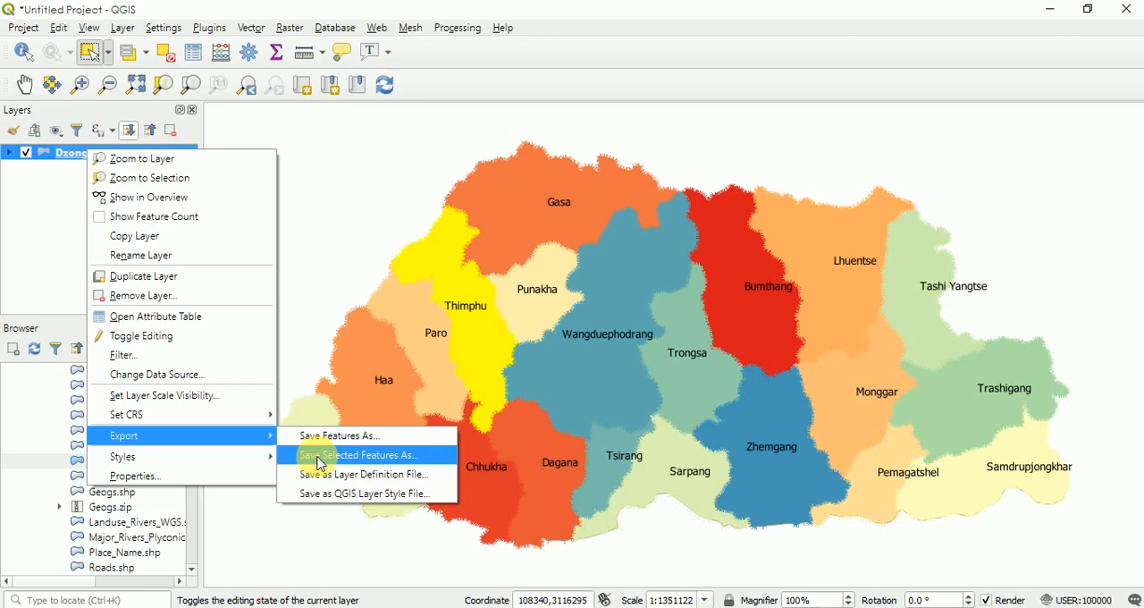
click(319, 462)
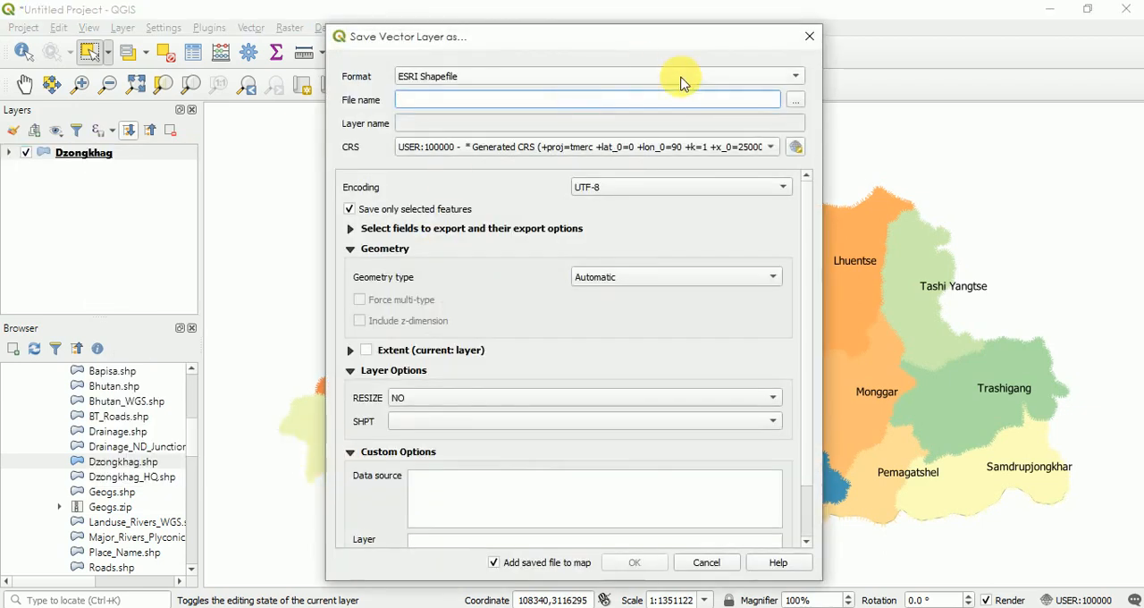
- Keep ESRI Shapefile as the export format and set the output file name to Thimphu_Boundary in the project folder
click(679, 79)
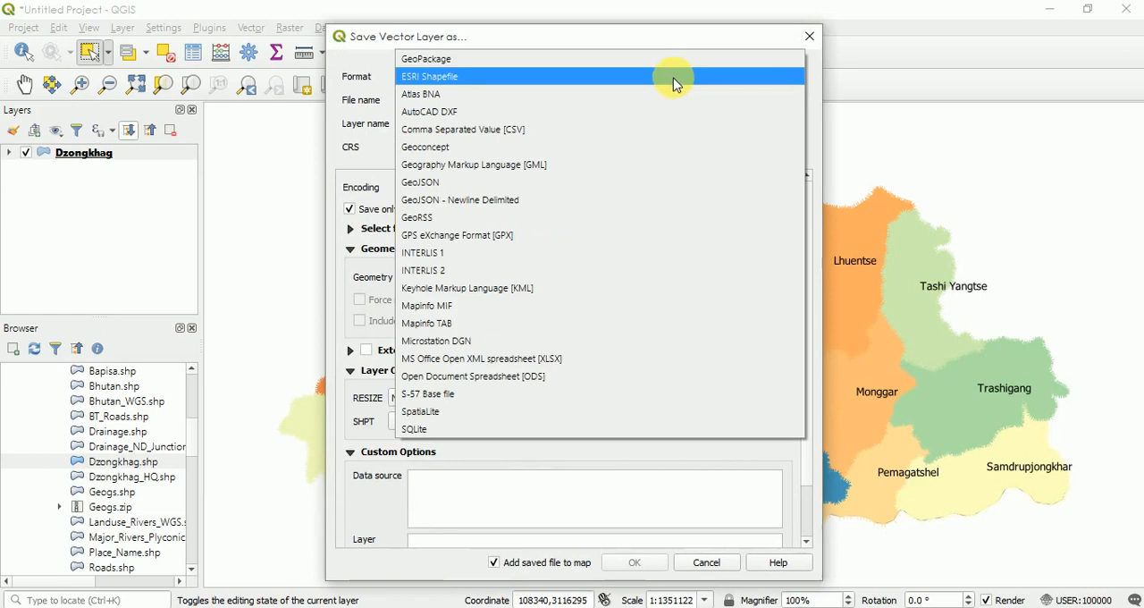
click(674, 79)
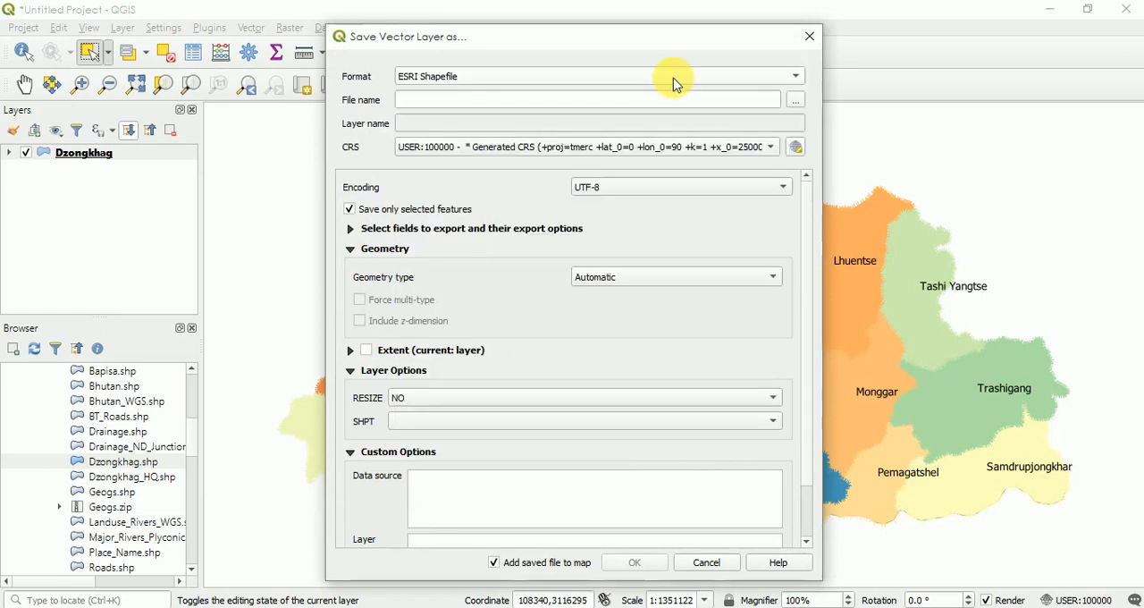
click(796, 102)
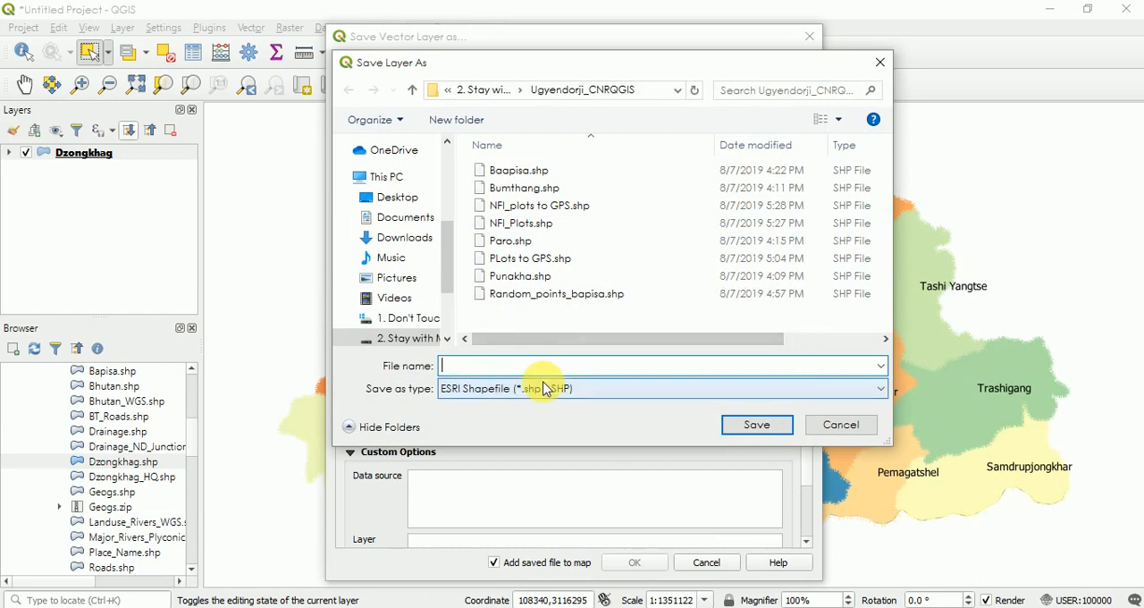
text(Thimp)
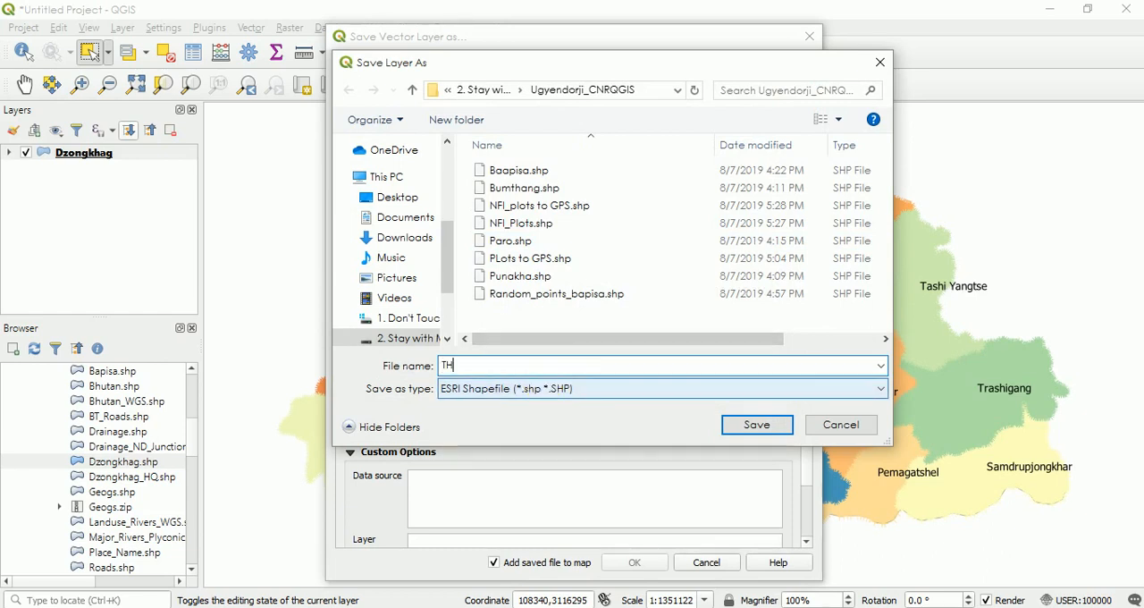
text(hu_Boundary)
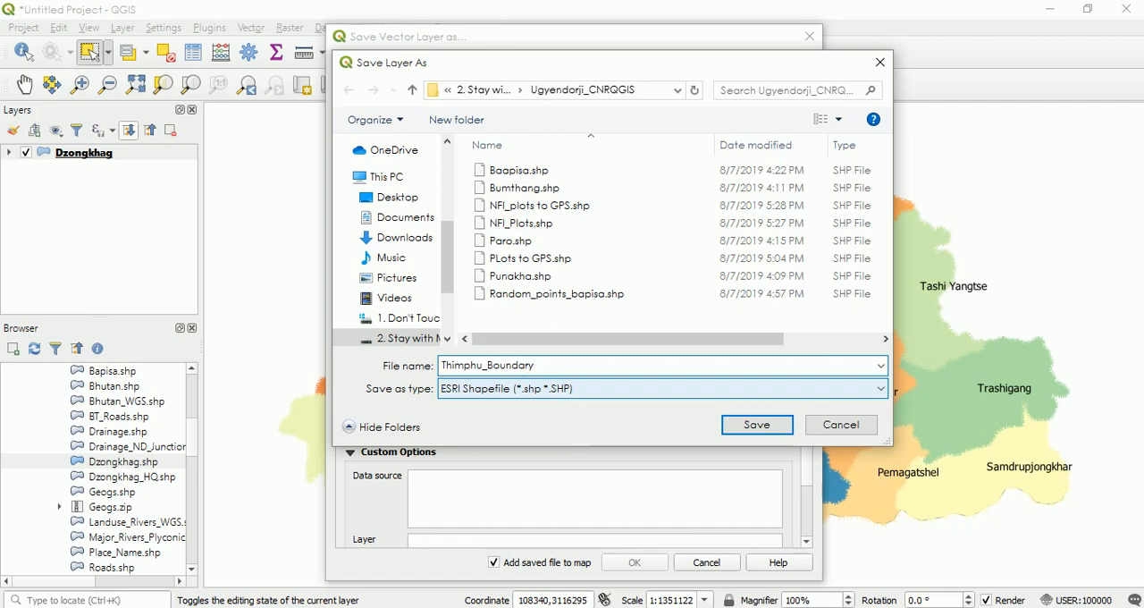
click(757, 427)
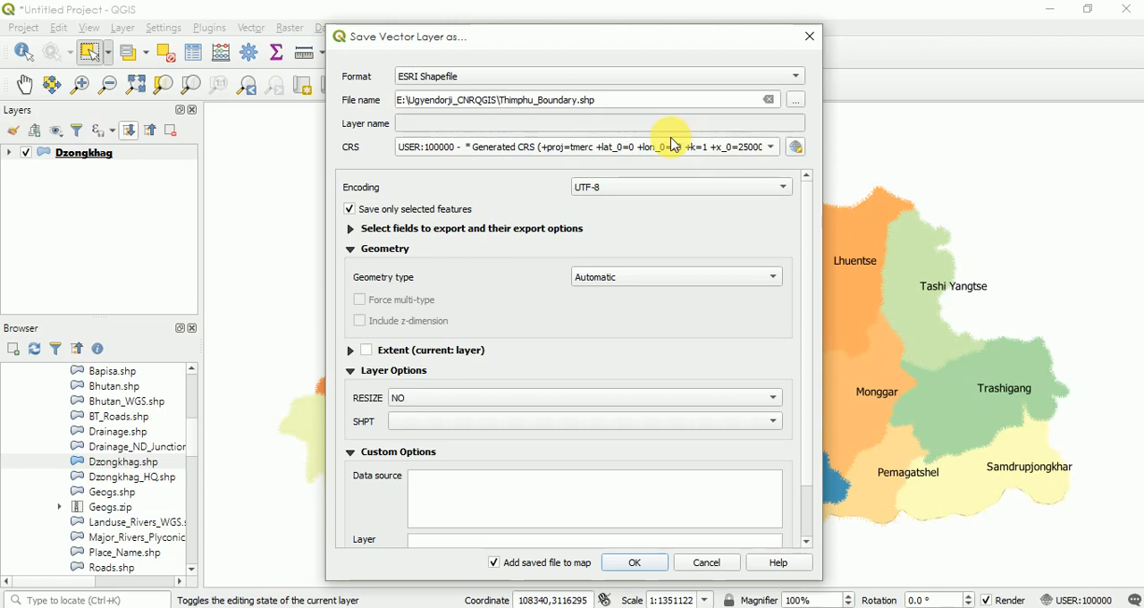
click(770, 150)
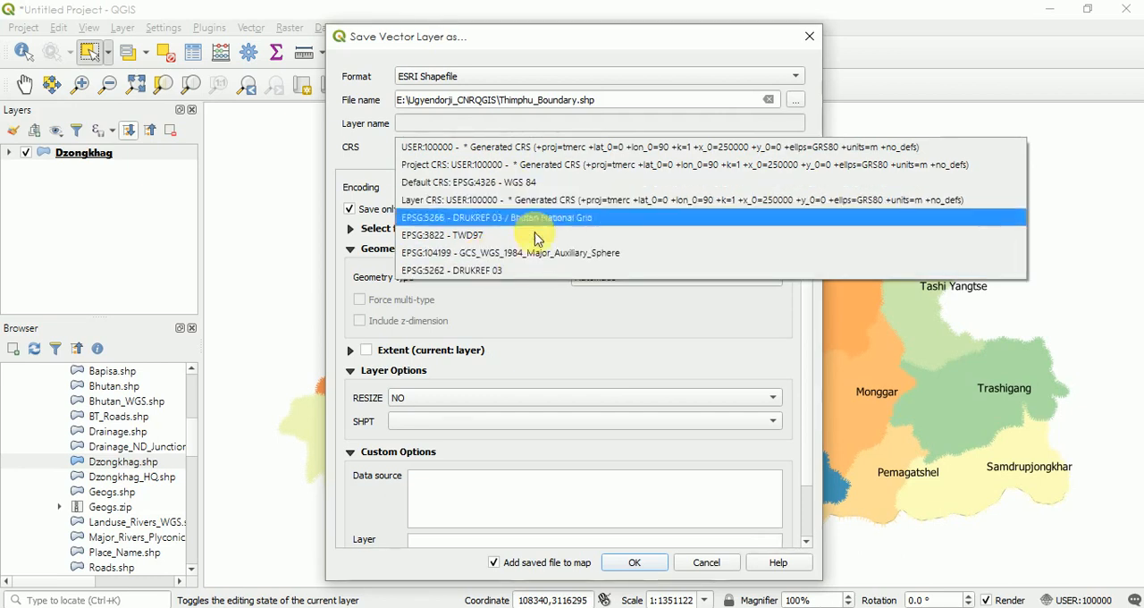
click(671, 312)
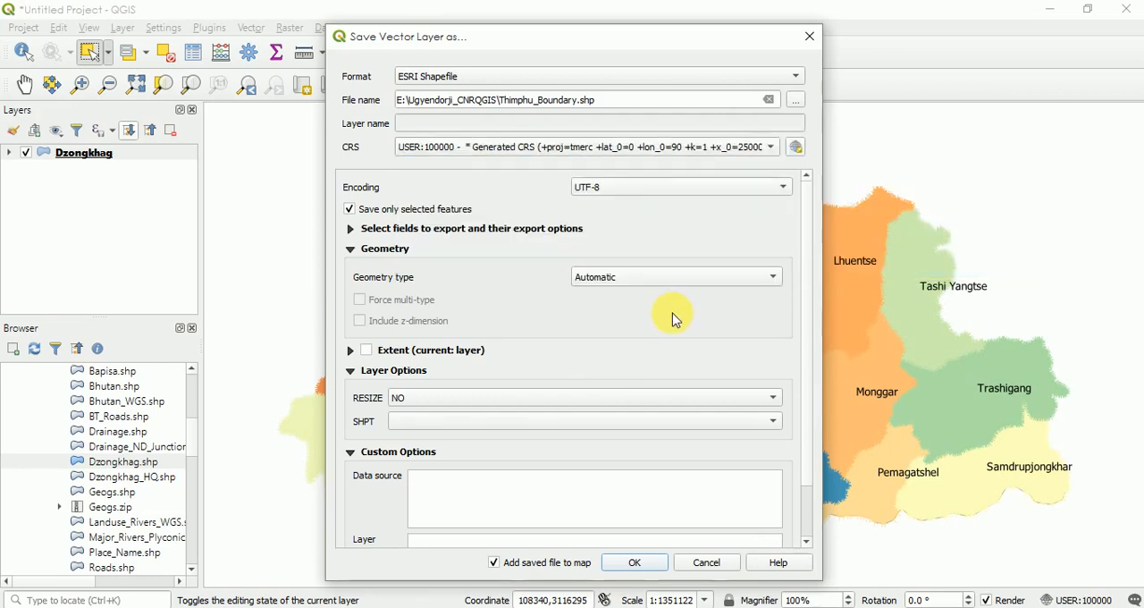
click(796, 148)
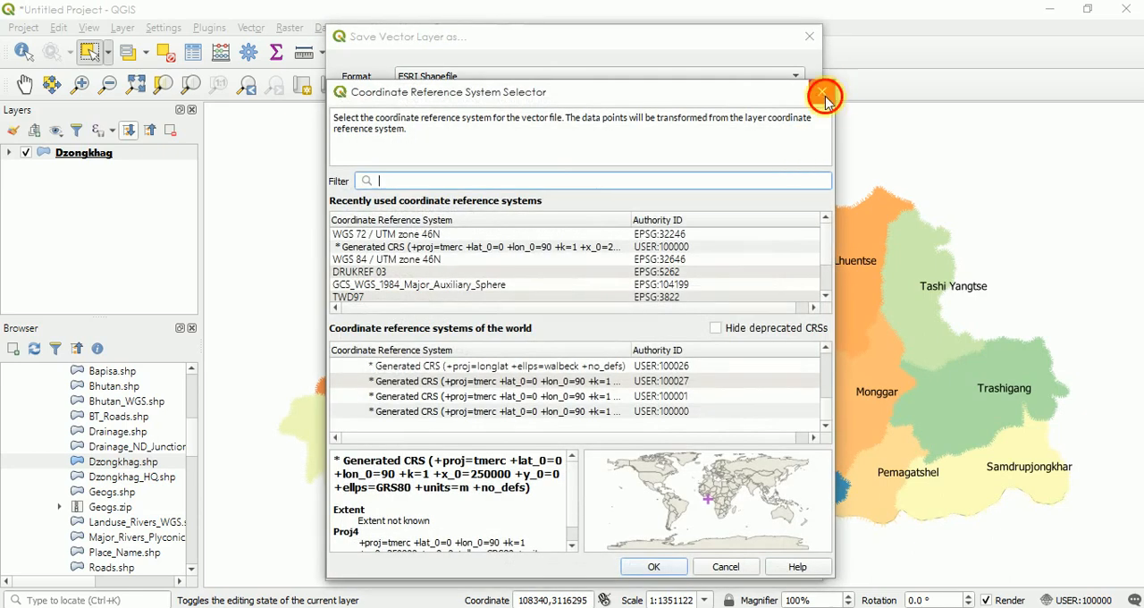
click(822, 93)
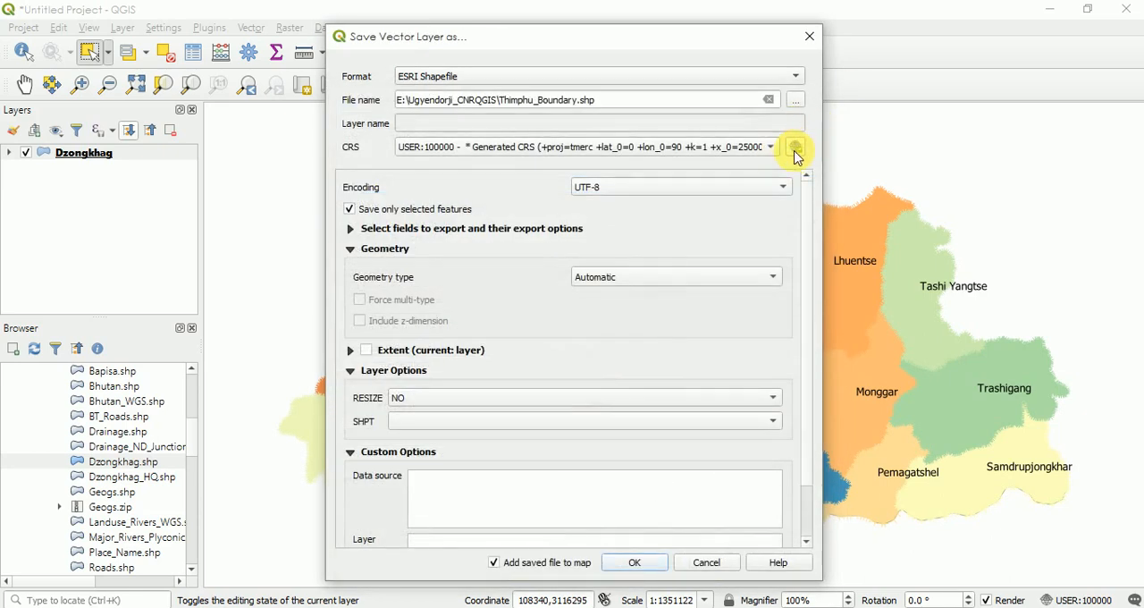
- Search the coordinate systems for "drukre" and select DRUKREF 03 / Bhutan National Grid for the exported file
click(795, 149)
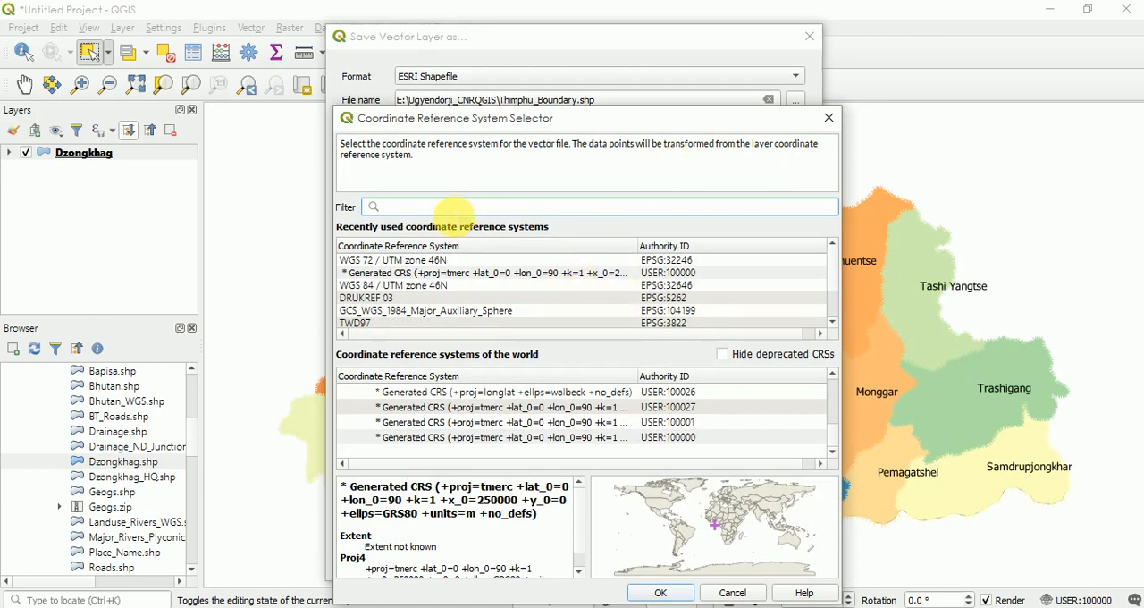
text(drukre)
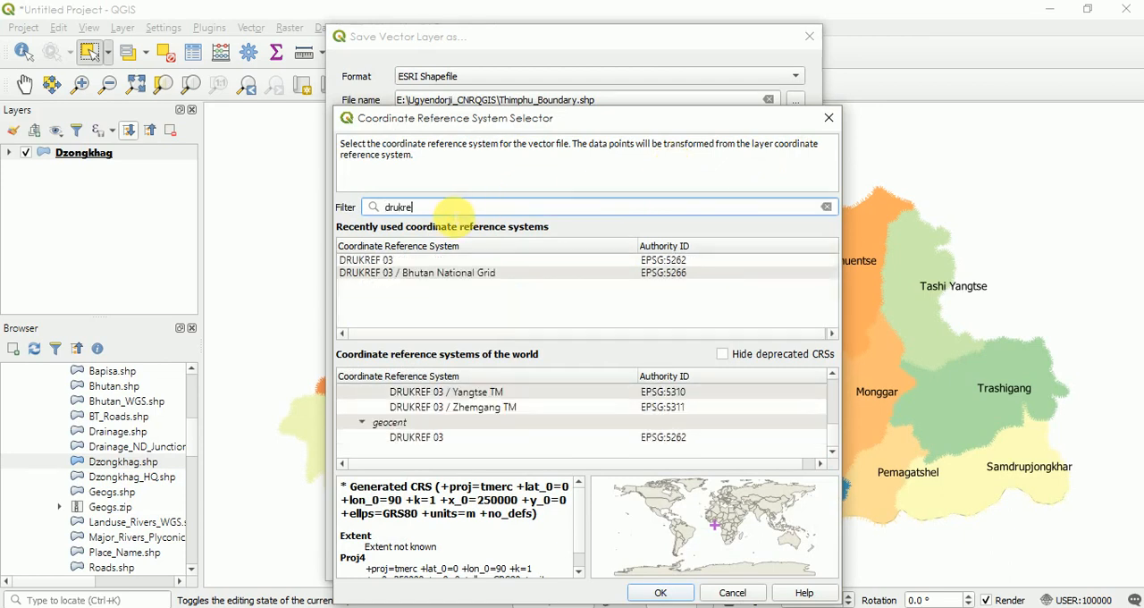
click(409, 277)
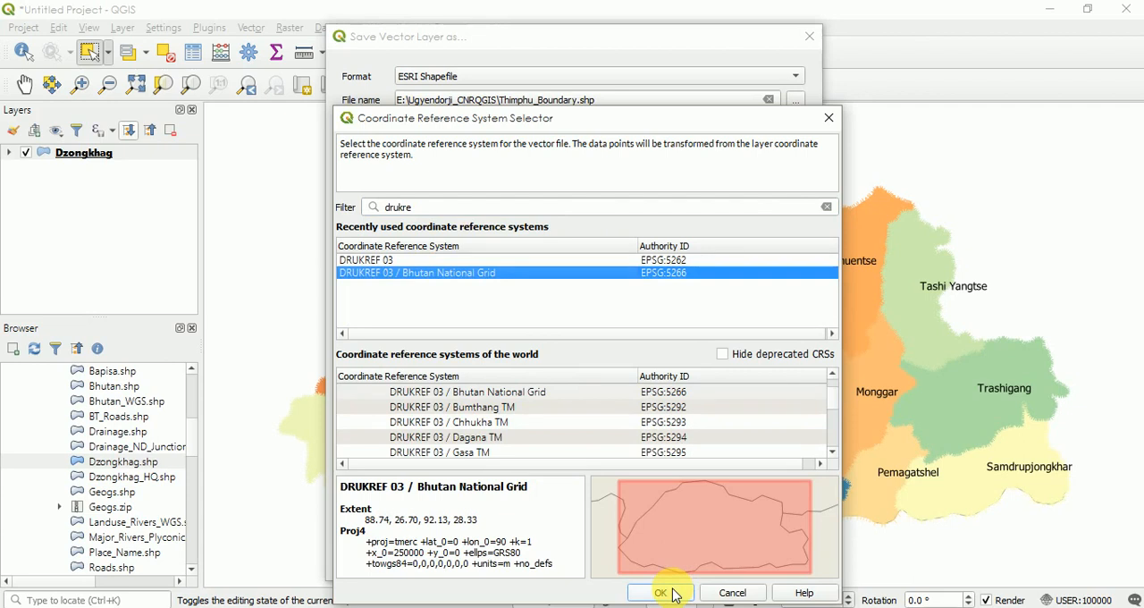
- Find the coordinate system by code 5266, assign DRUKREF 03 / Bhutan National Grid (EPSG:5266), and export the selected polygon
click(723, 207)
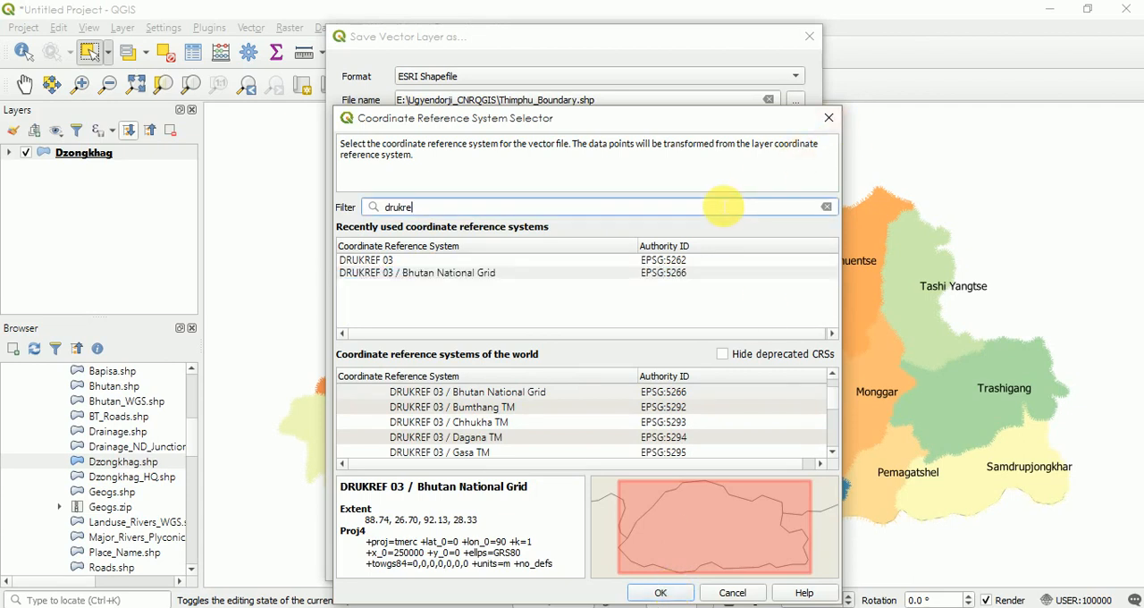
key(BackSpace)
key(BackSpace)
key(BackSpace)
key(BackSpace)
key(BackSpace)
key(BackSpace)
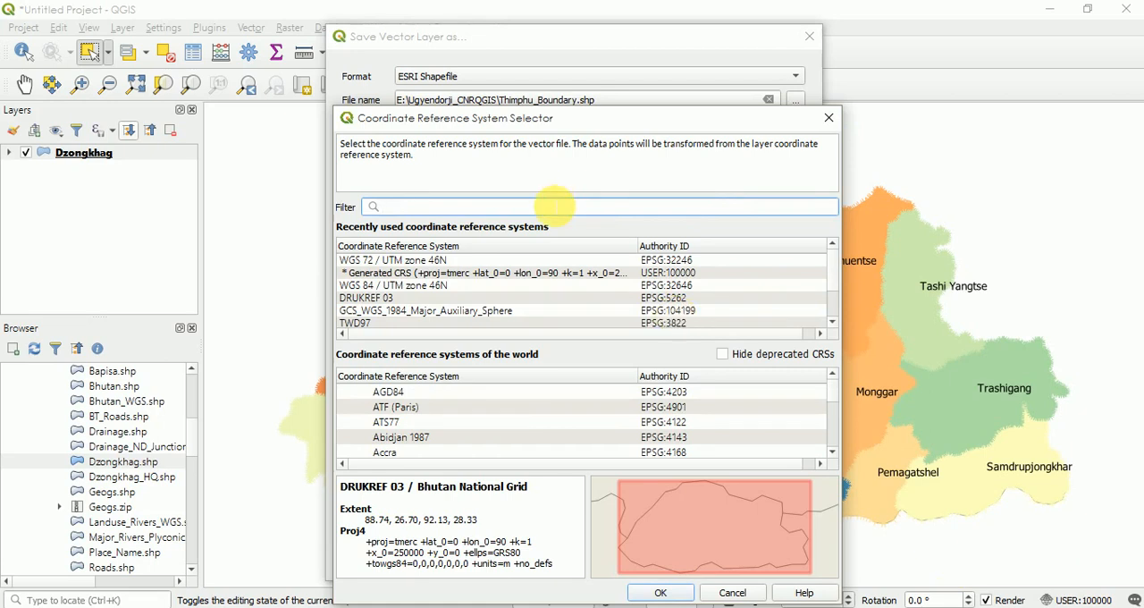
text(5266)
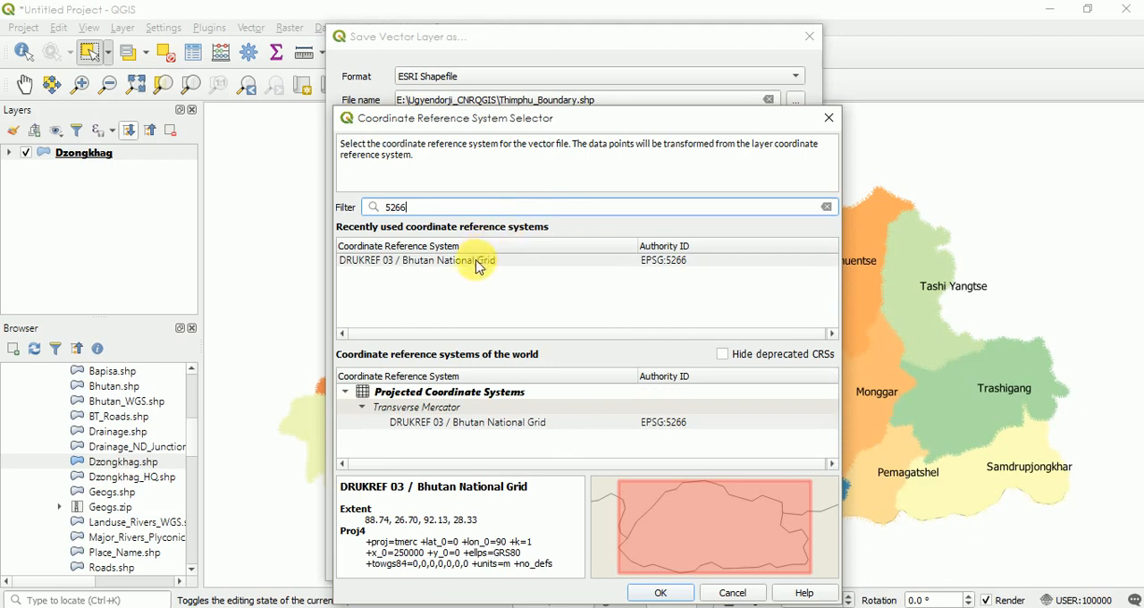
click(478, 264)
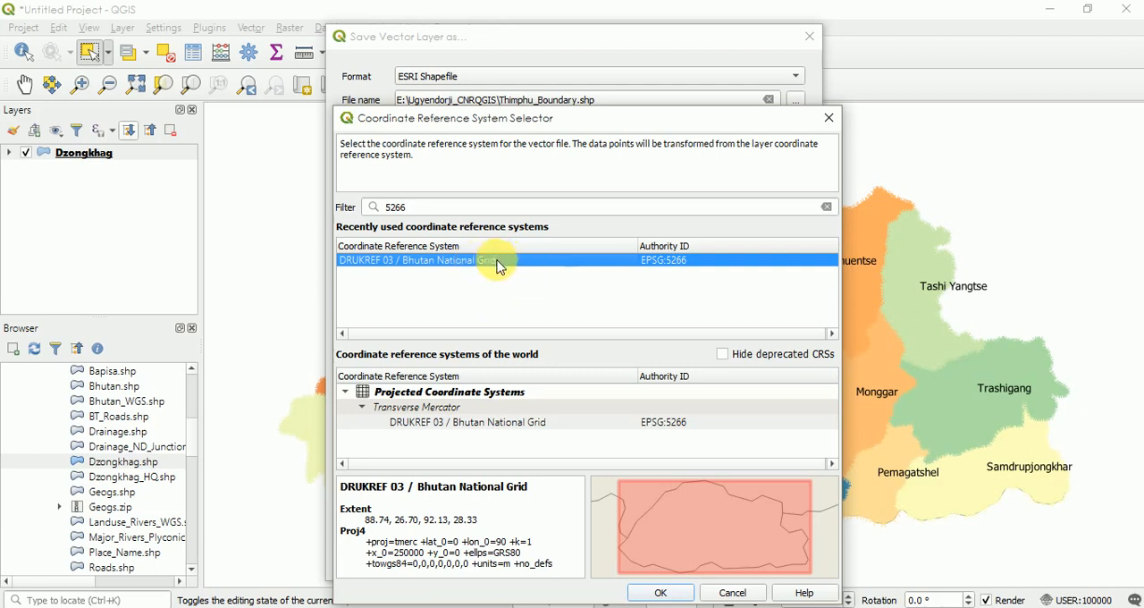
click(487, 422)
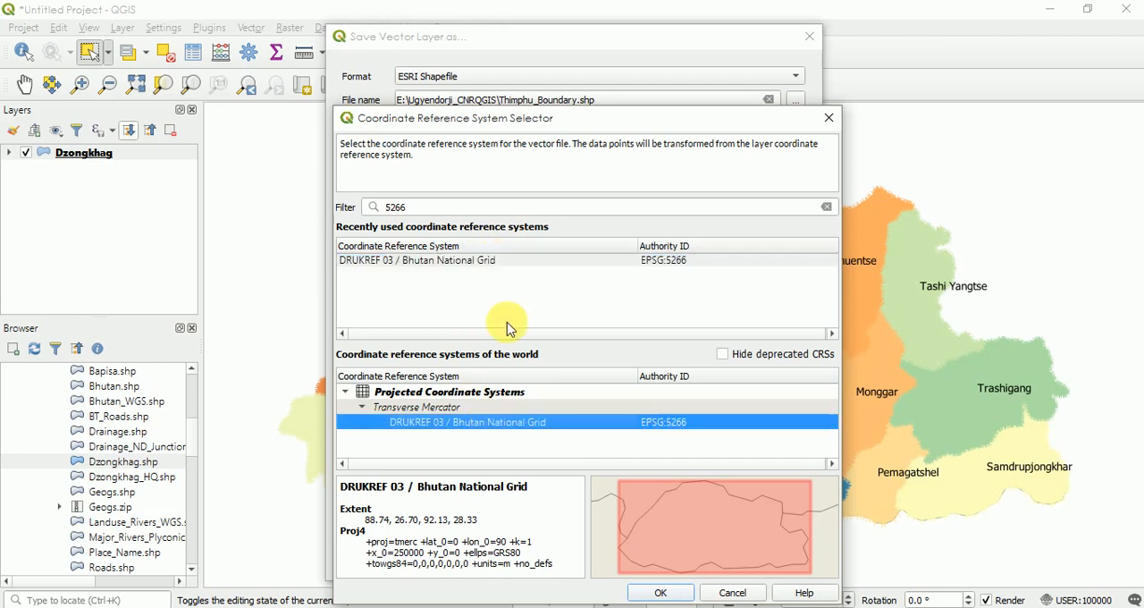
click(466, 265)
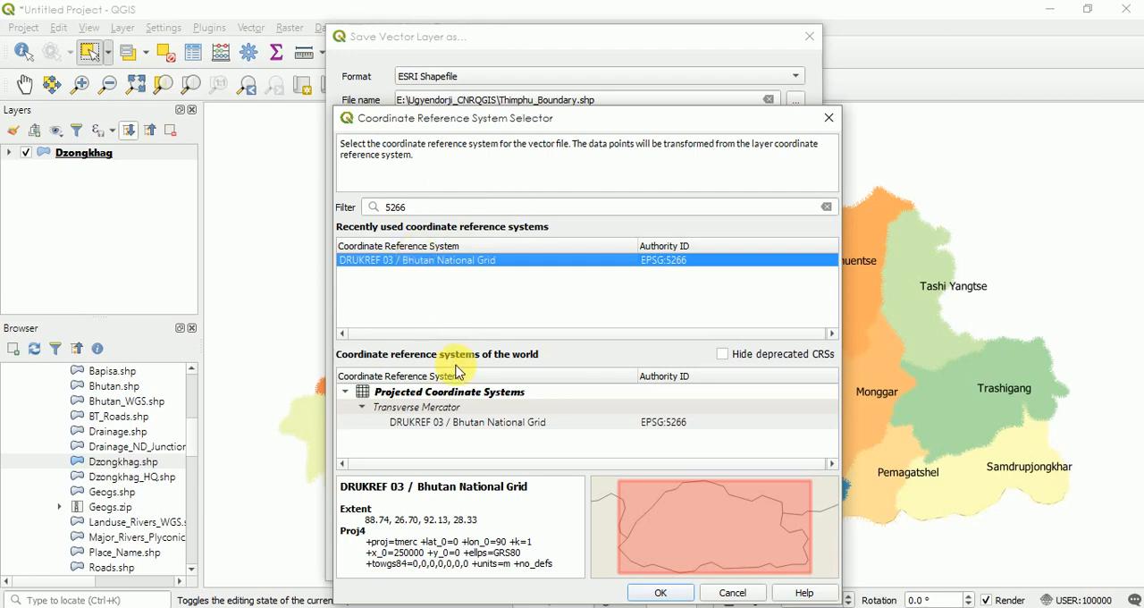
click(447, 423)
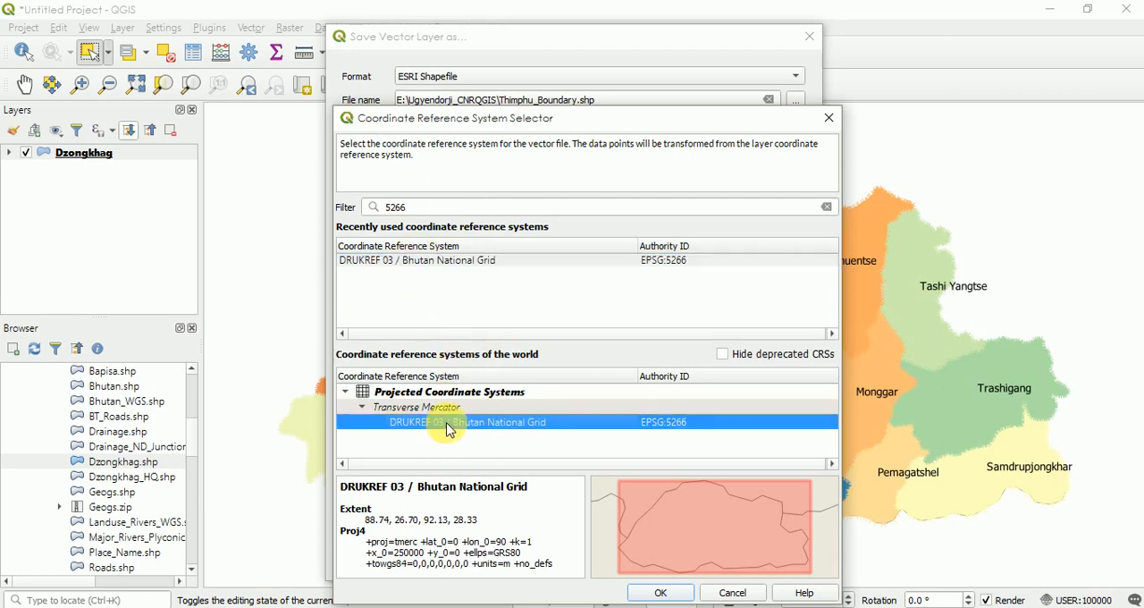
click(428, 266)
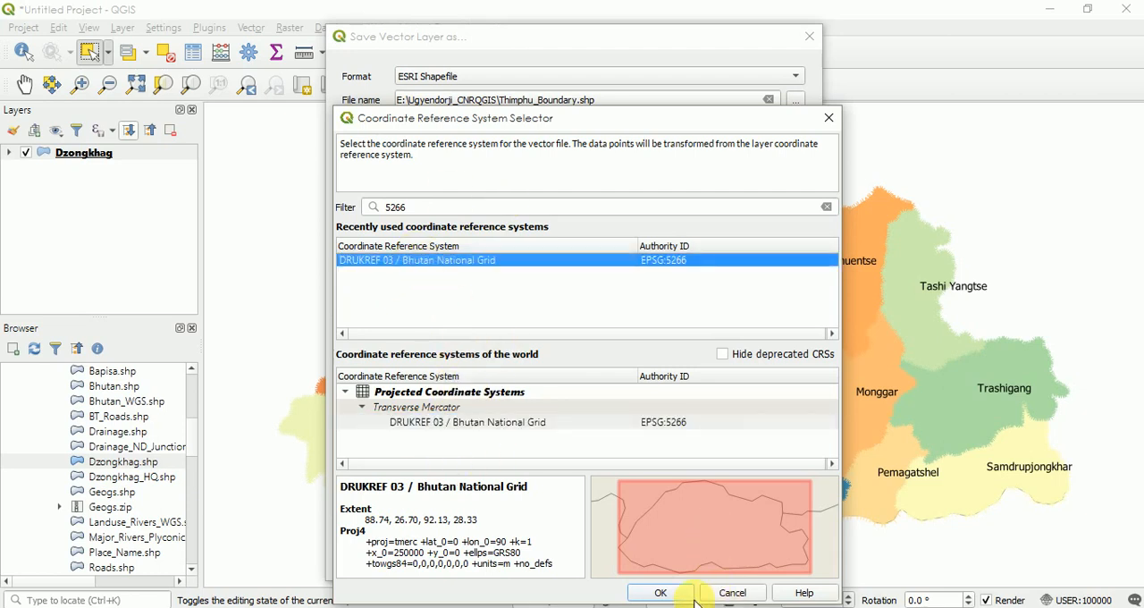
click(662, 593)
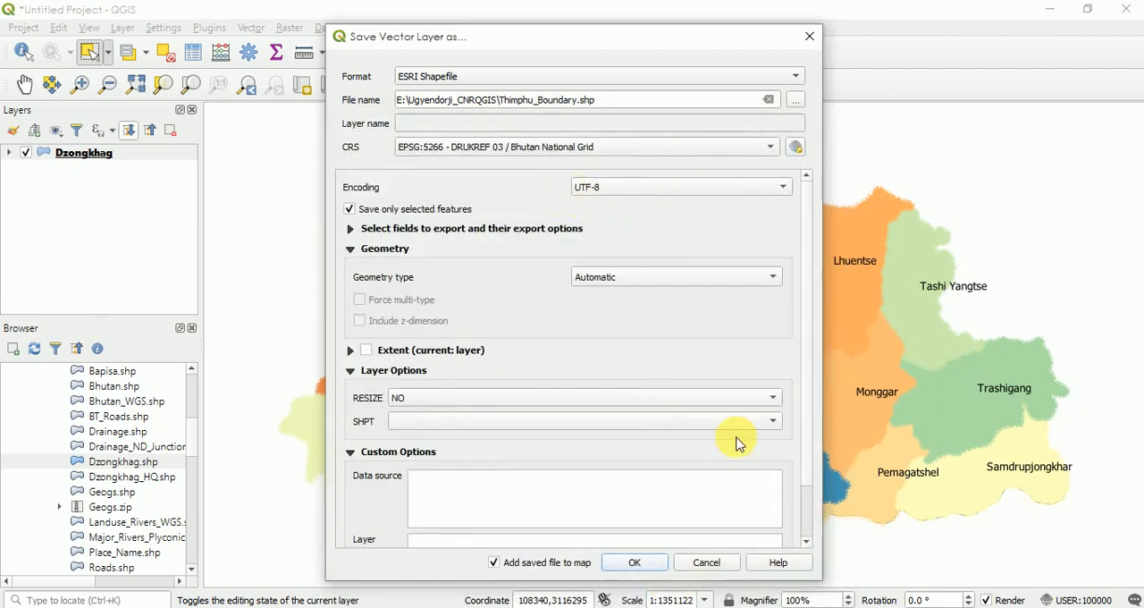
click(626, 563)
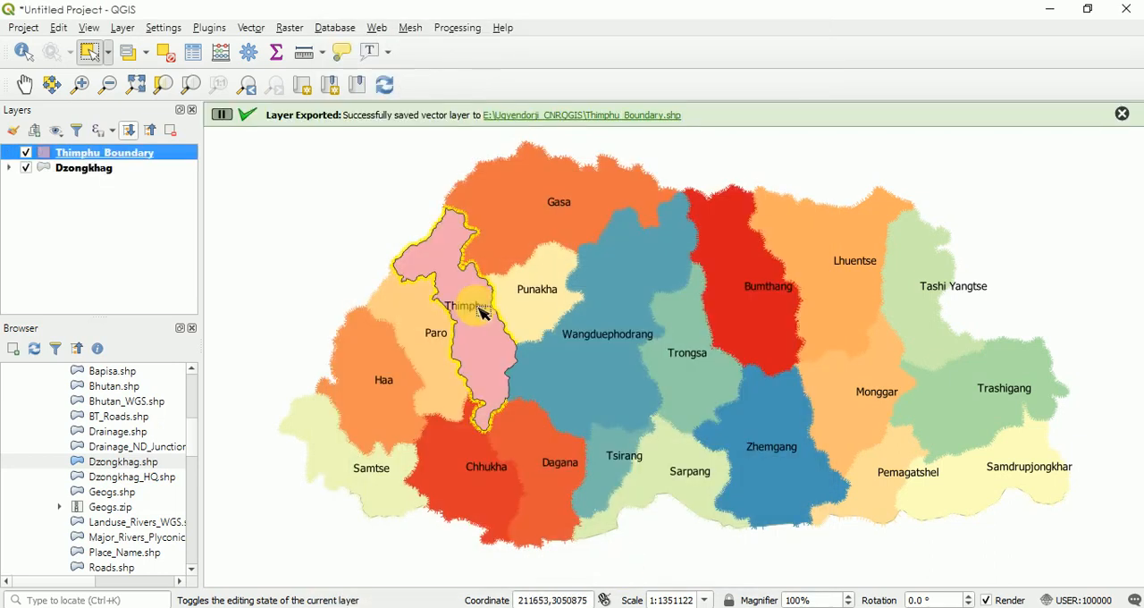
- Hide the Dzongkhag layer and remove it from the project
click(26, 168)
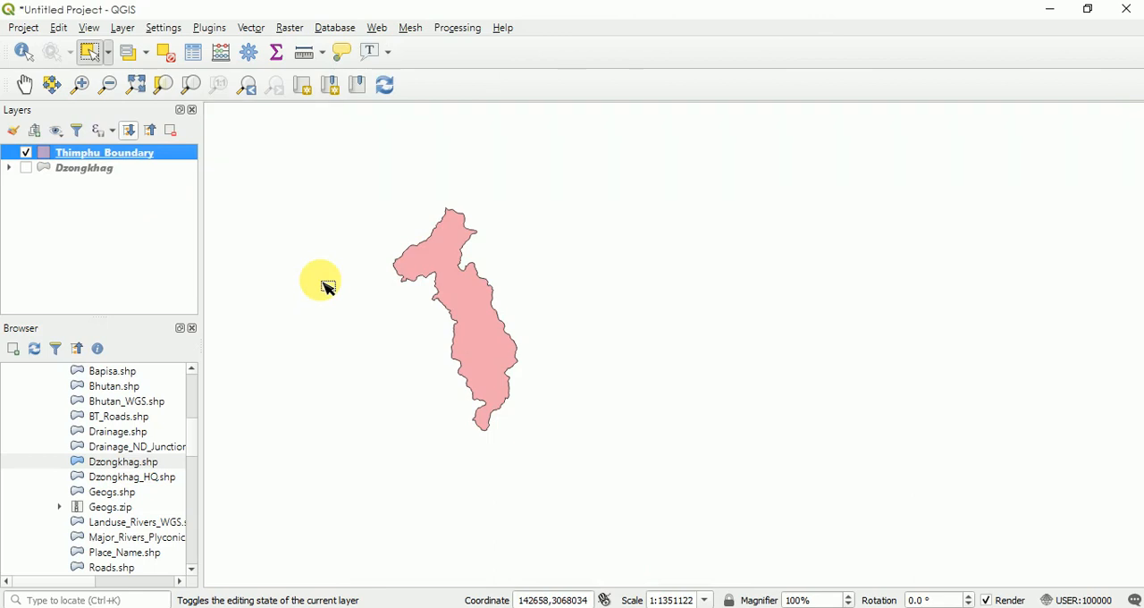
right_click(78, 171)
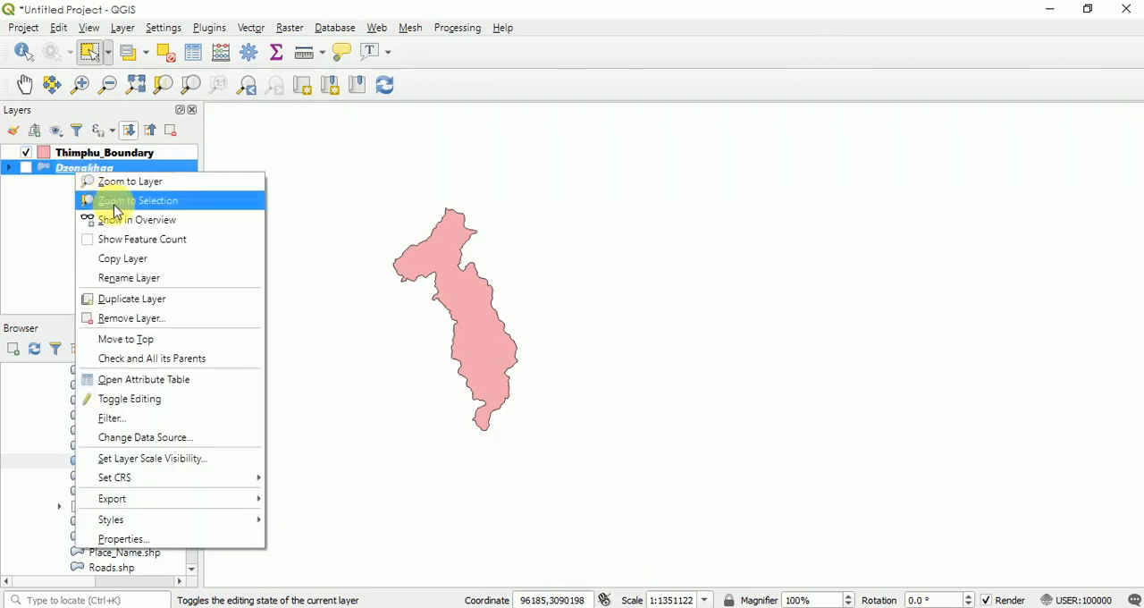
click(121, 318)
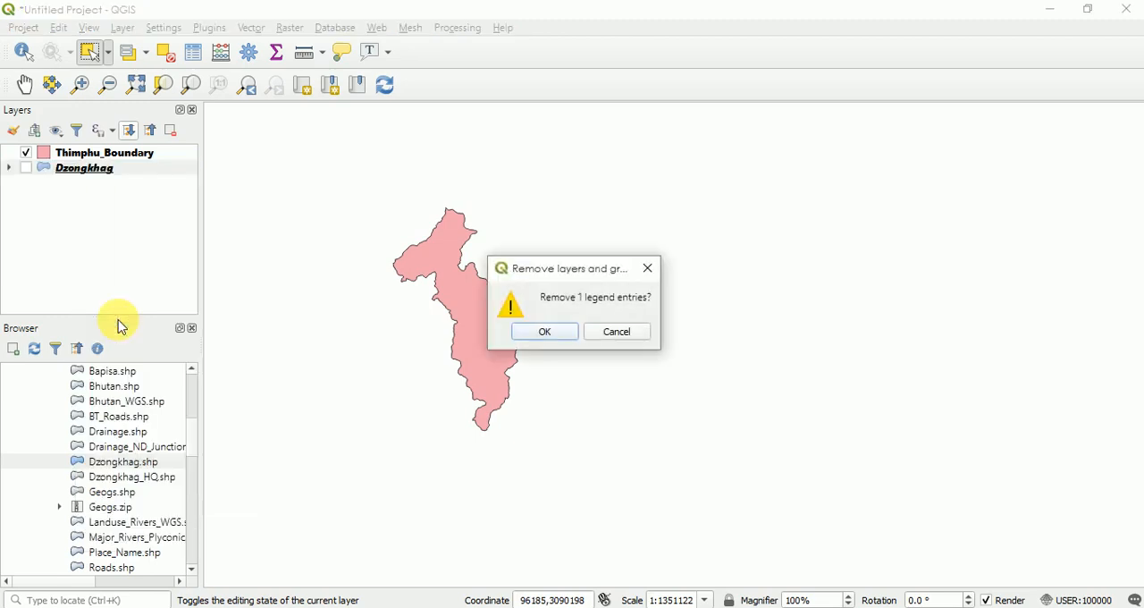
click(545, 332)
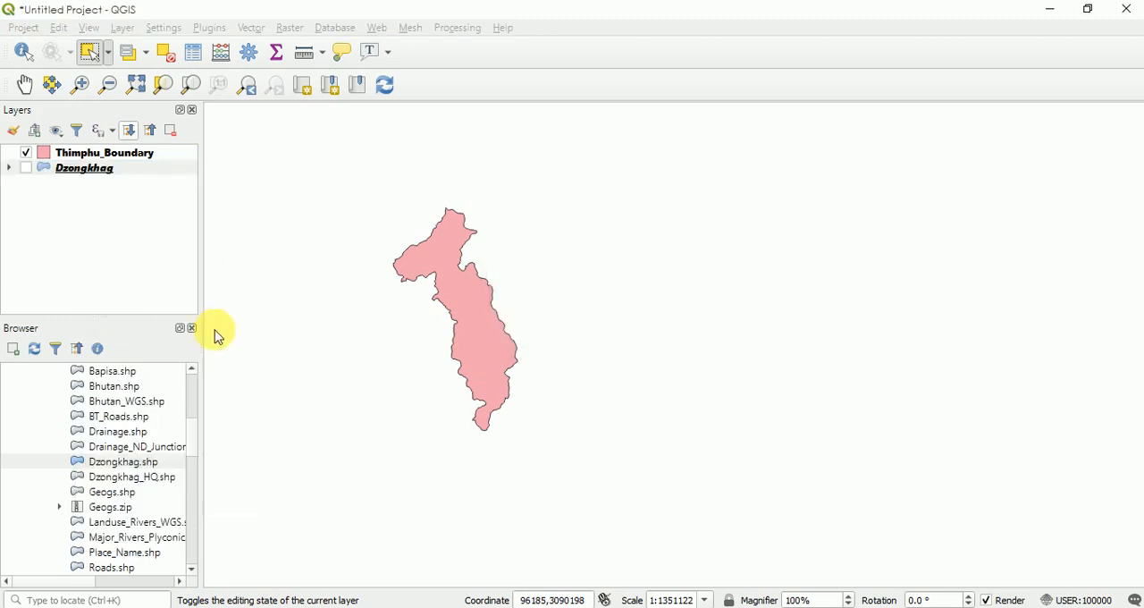
- Add the Roads.shp shapefile from the National_Data folder to the map
scroll(195, 394, up, 4)
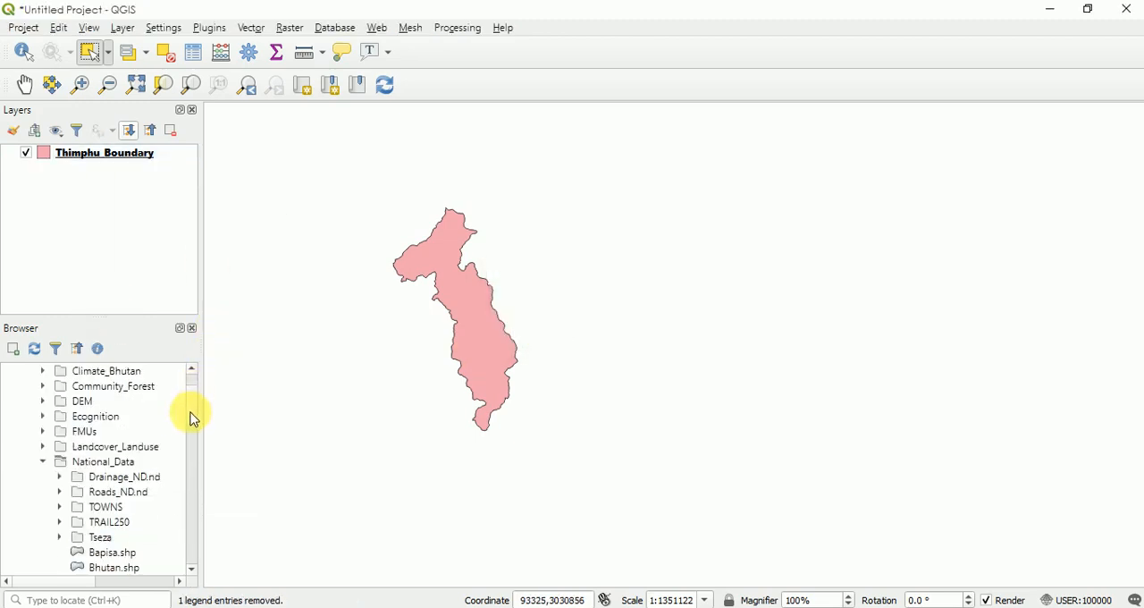
scroll(190, 418, down, 6)
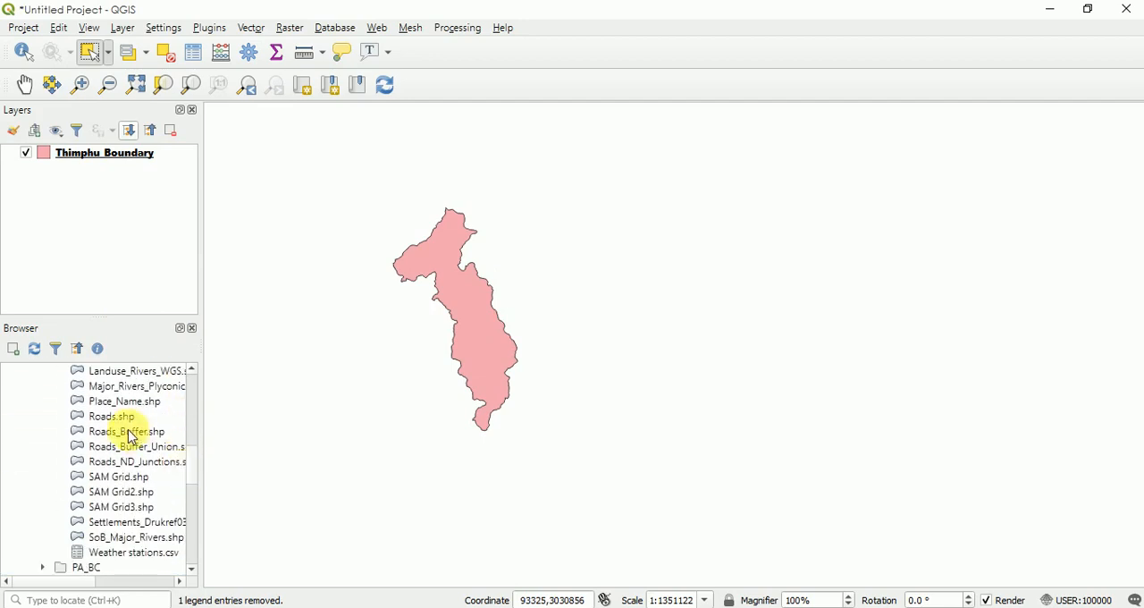
drag(112, 417, 503, 417)
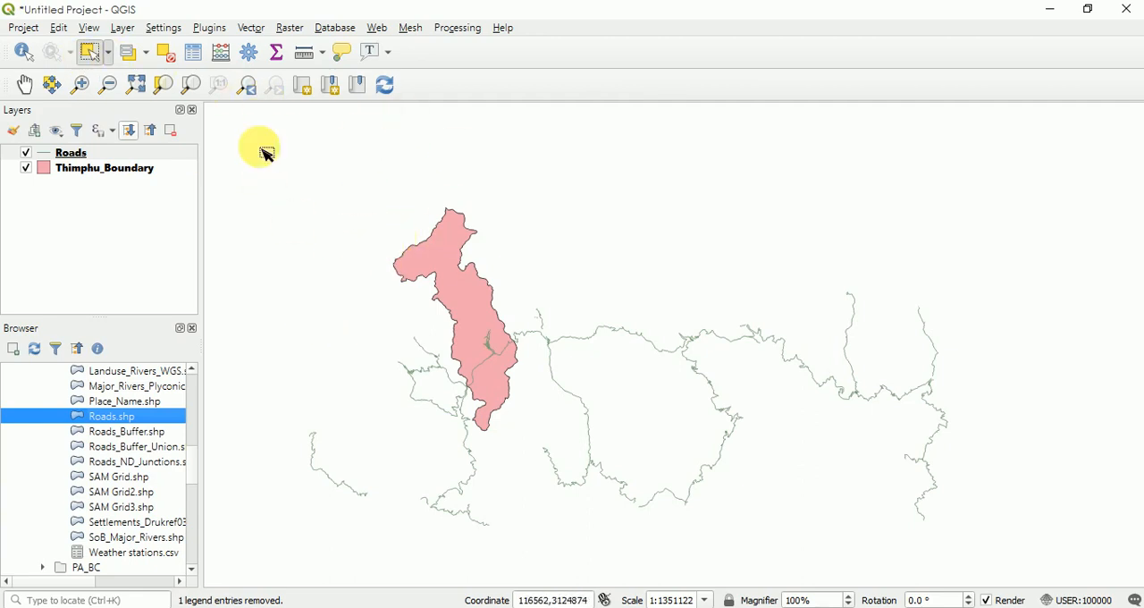
click(126, 54)
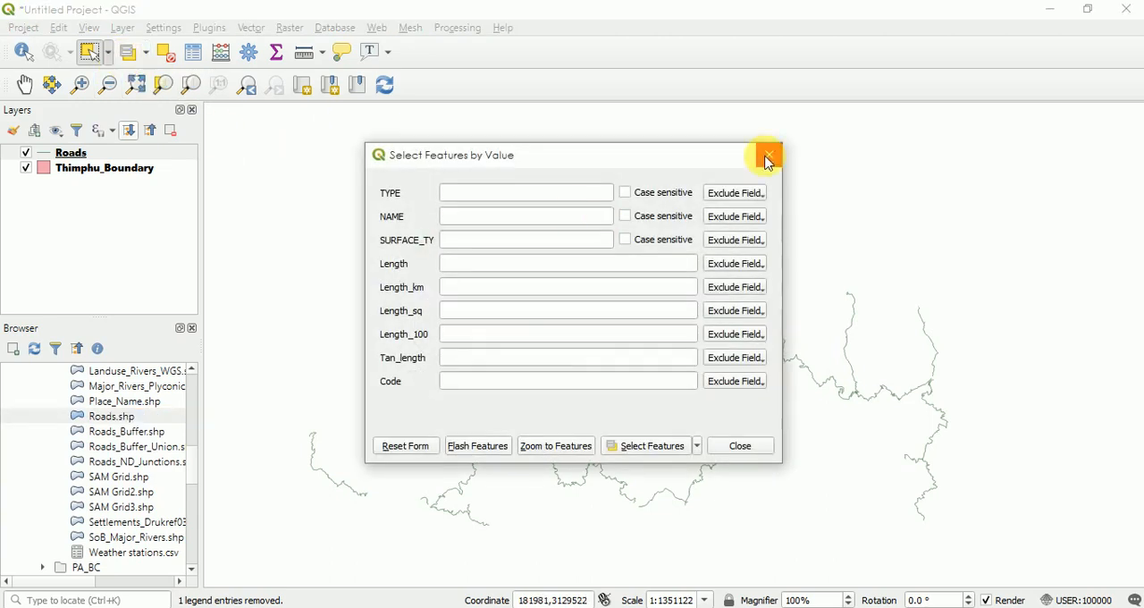
click(767, 158)
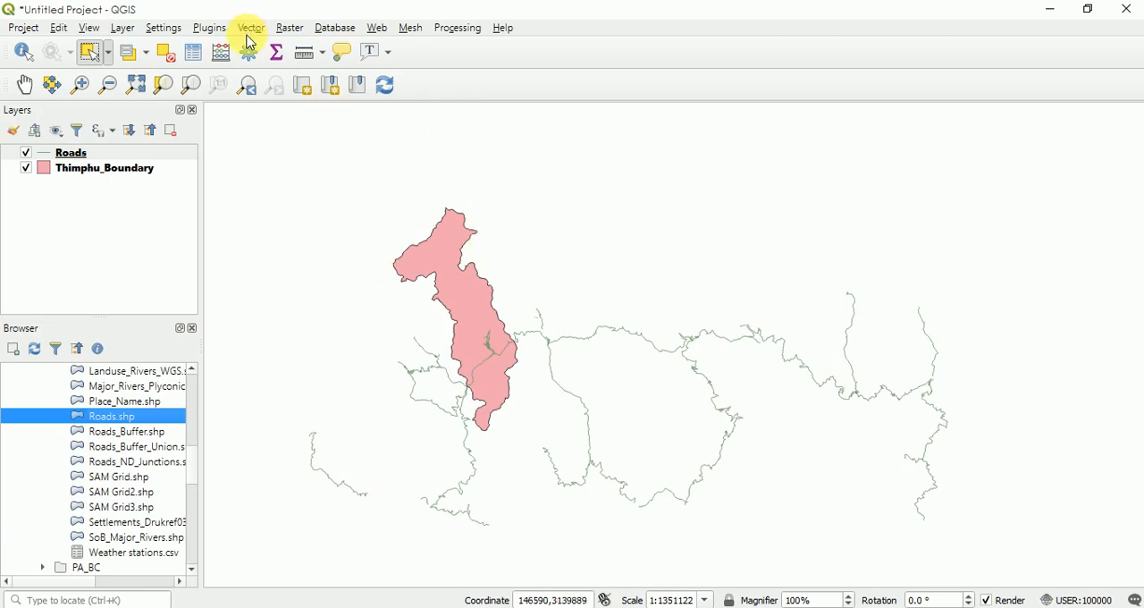
click(130, 54)
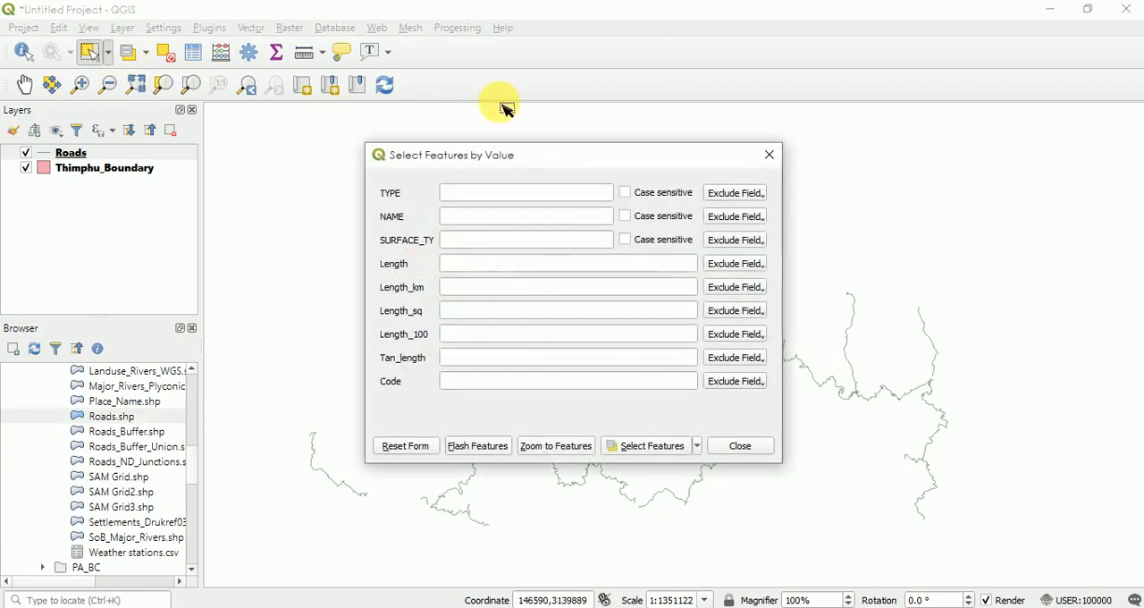
click(770, 161)
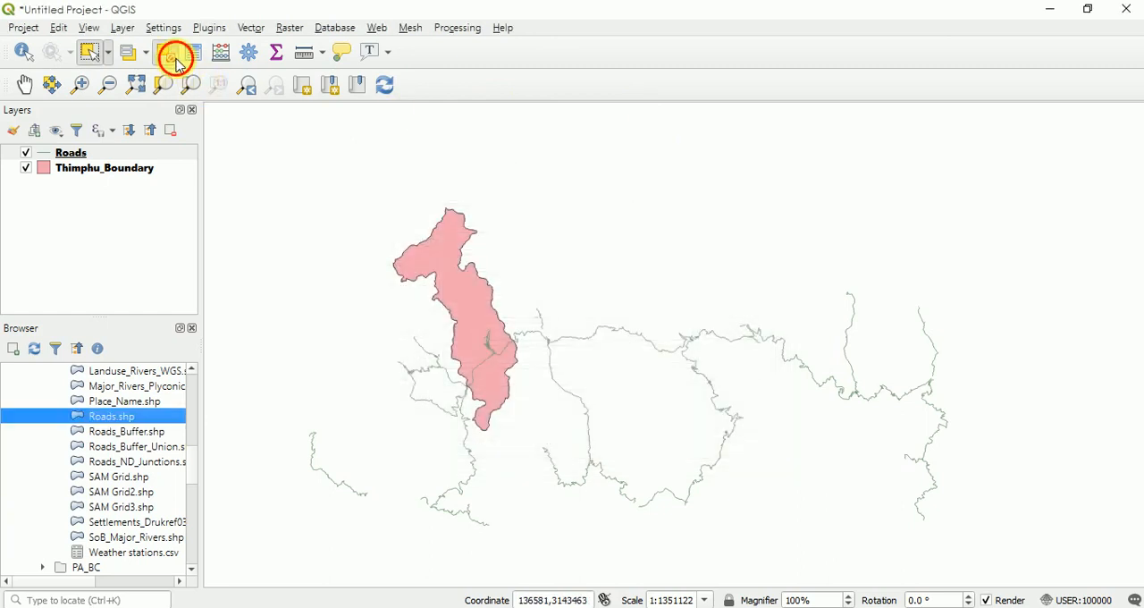
click(108, 51)
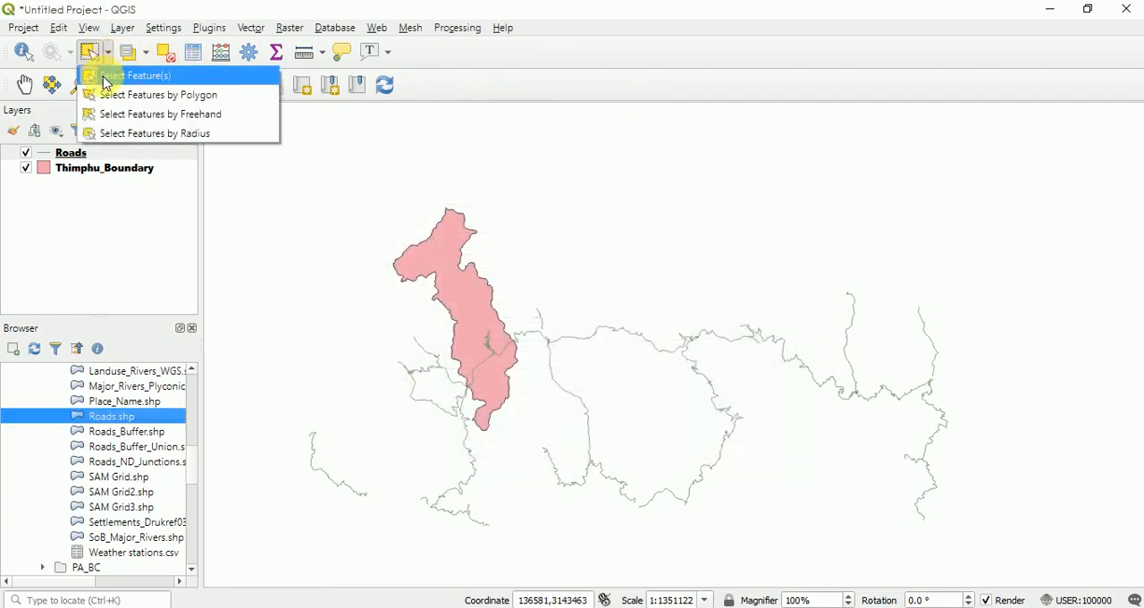
click(103, 74)
click(108, 51)
click(107, 50)
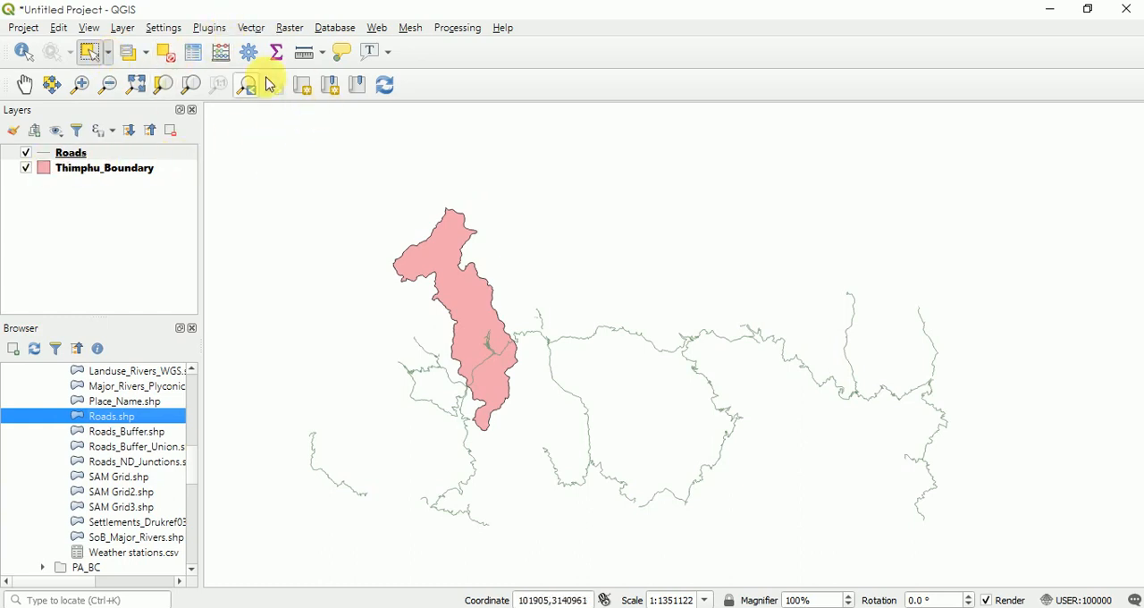
- Clip the Roads layer with Thimphu_Boundary as the overlay layer, writing the result to a temporary layer
click(253, 29)
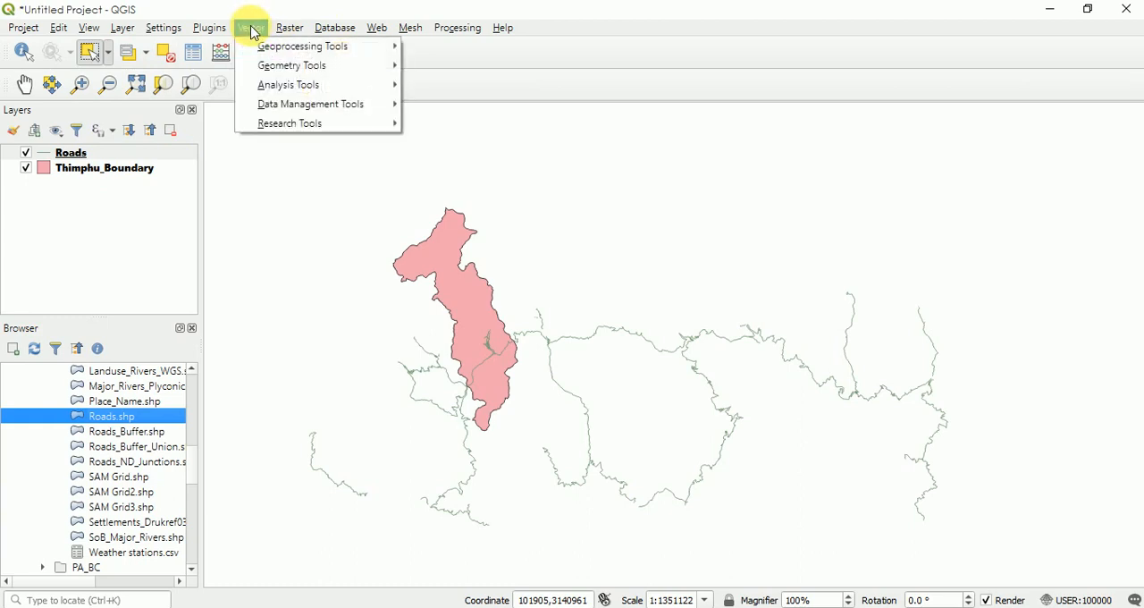
mouse_move(260, 50)
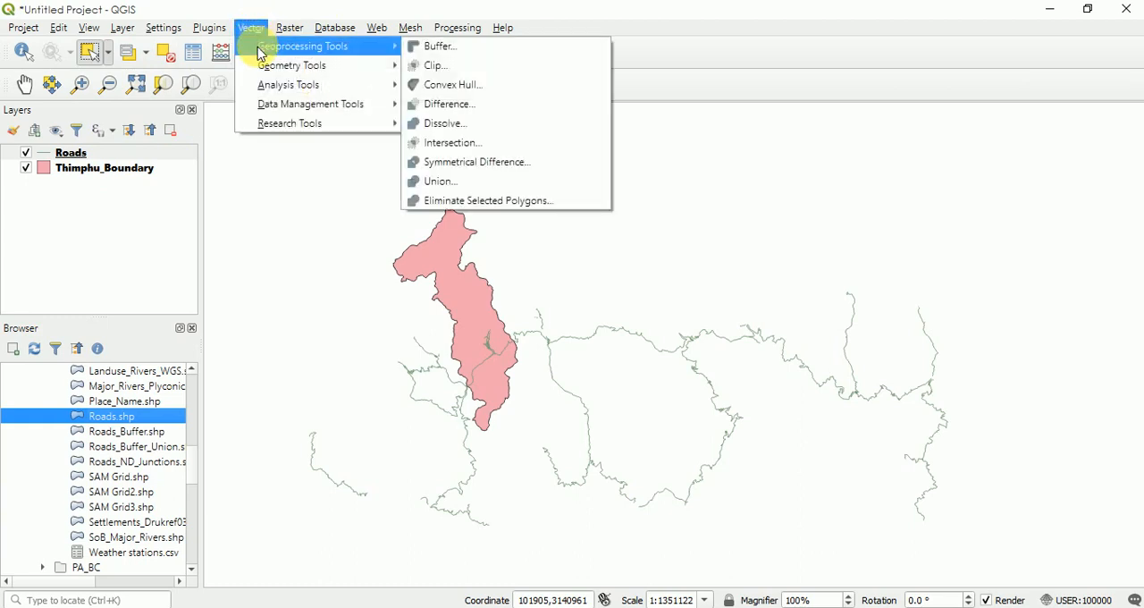
click(437, 65)
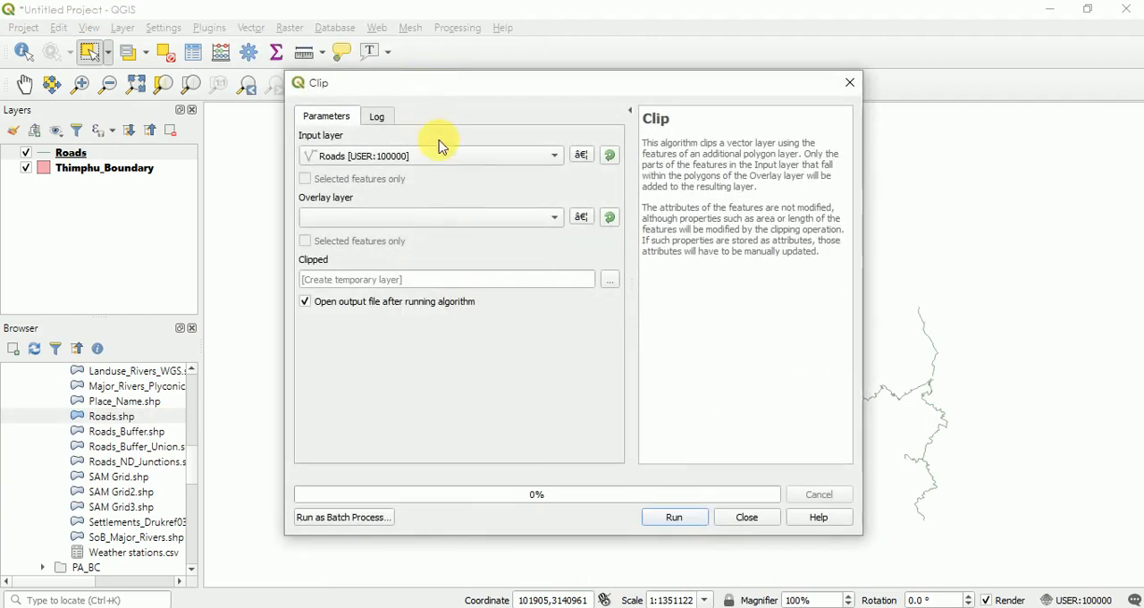
click(328, 156)
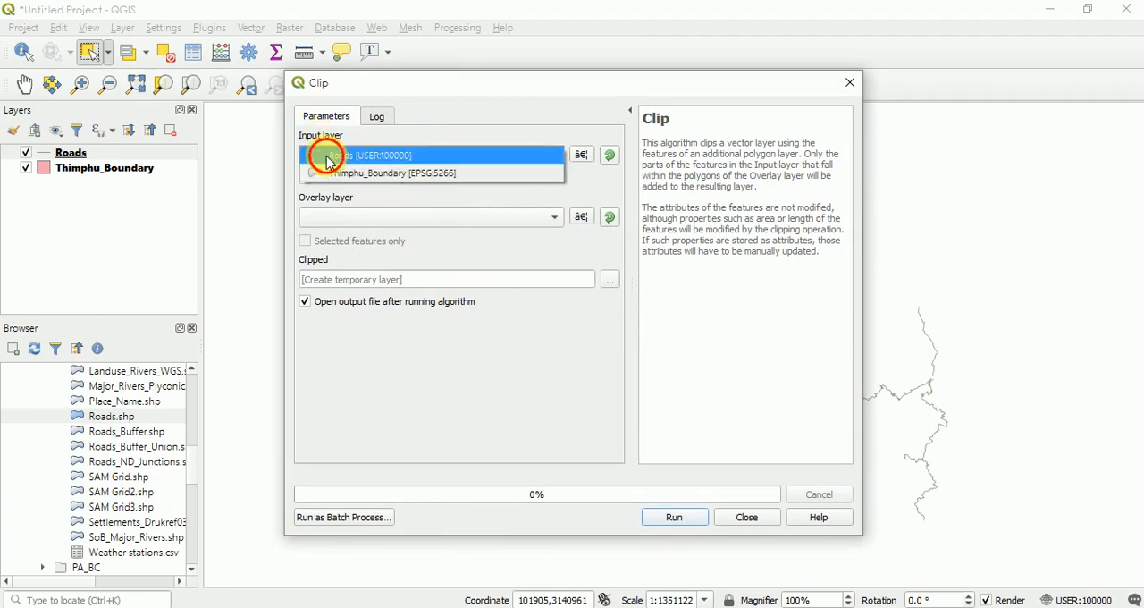
click(328, 158)
click(334, 216)
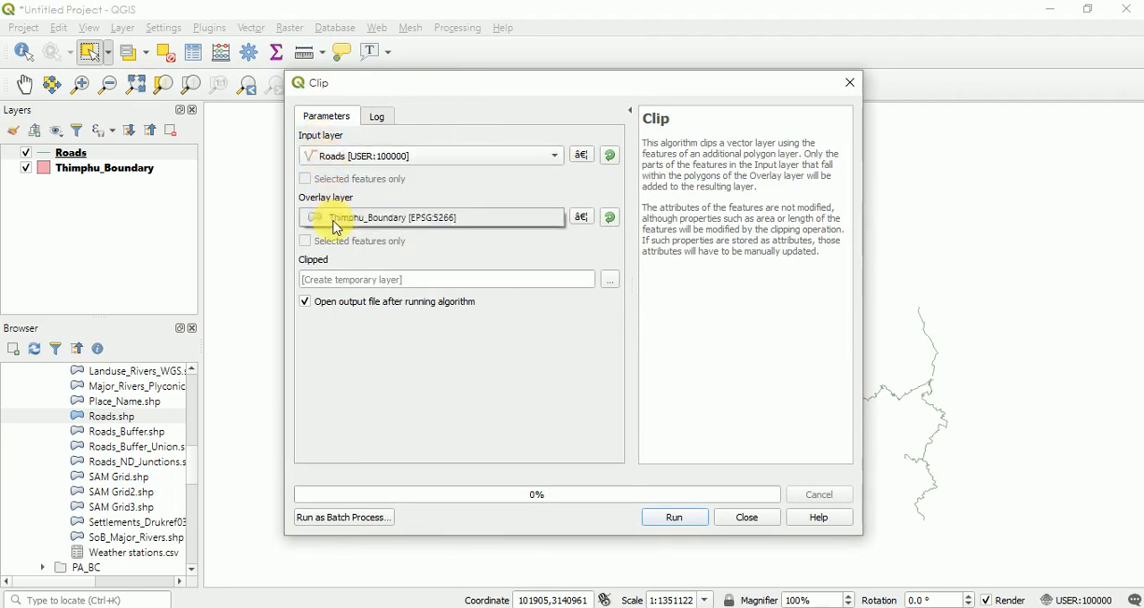
click(337, 223)
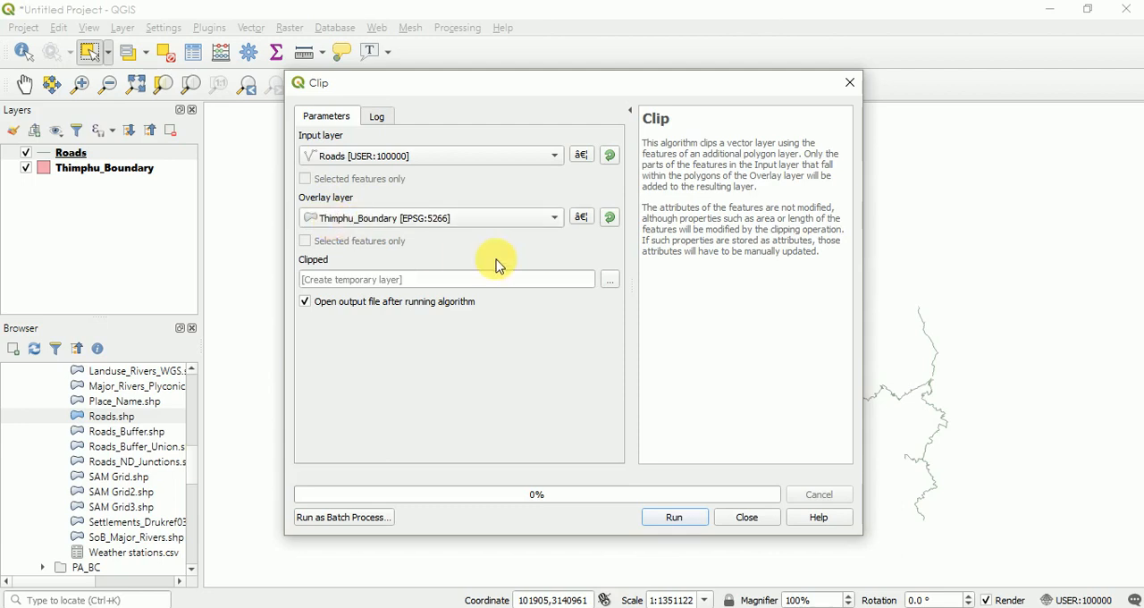
click(405, 284)
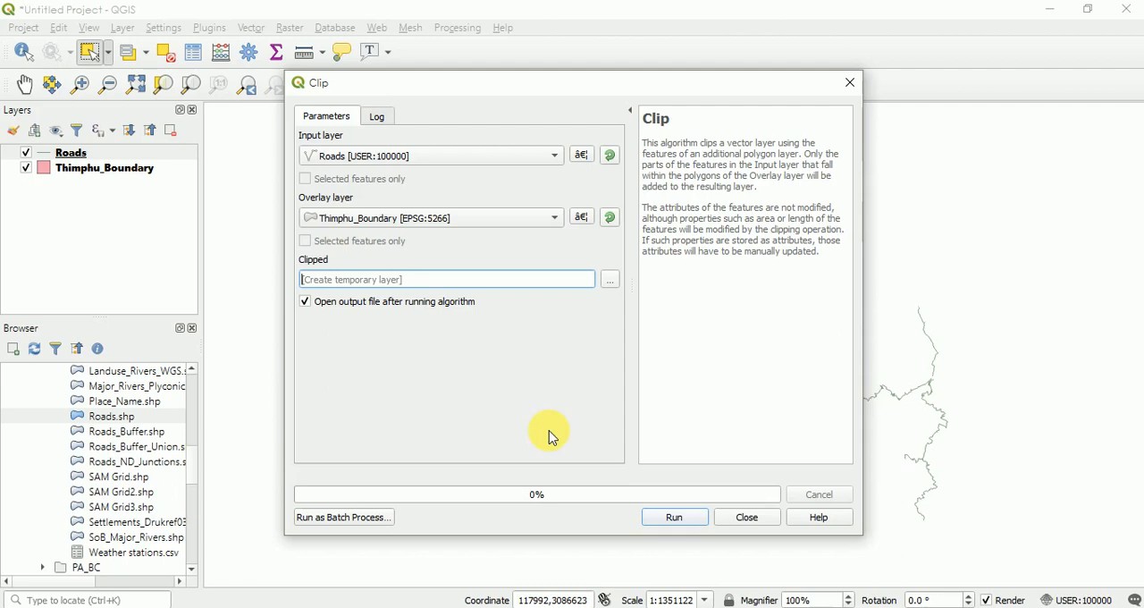
click(672, 519)
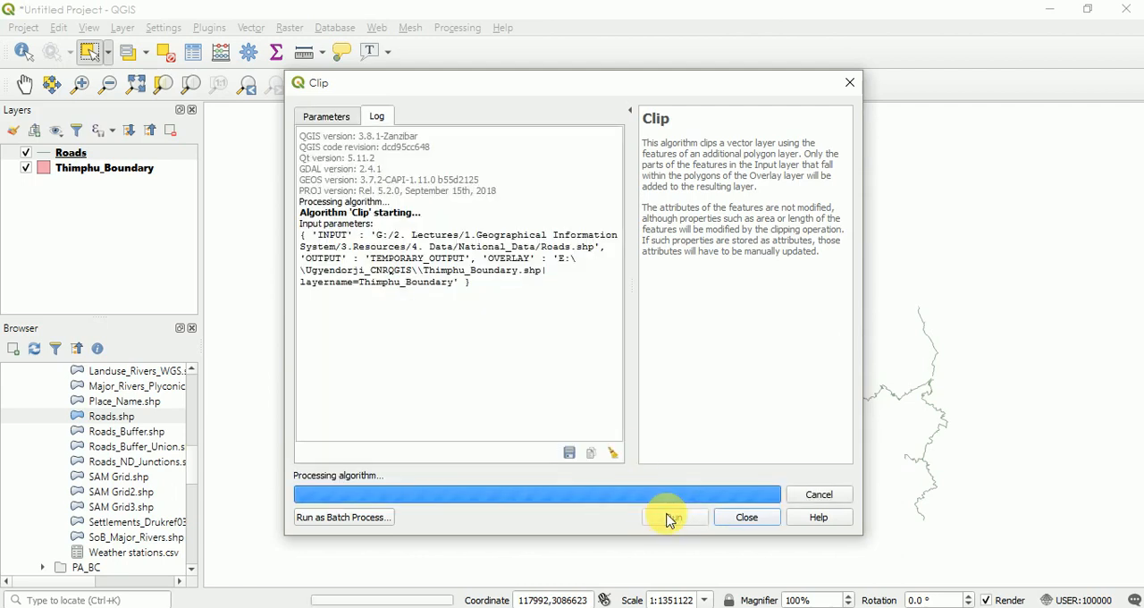
click(736, 520)
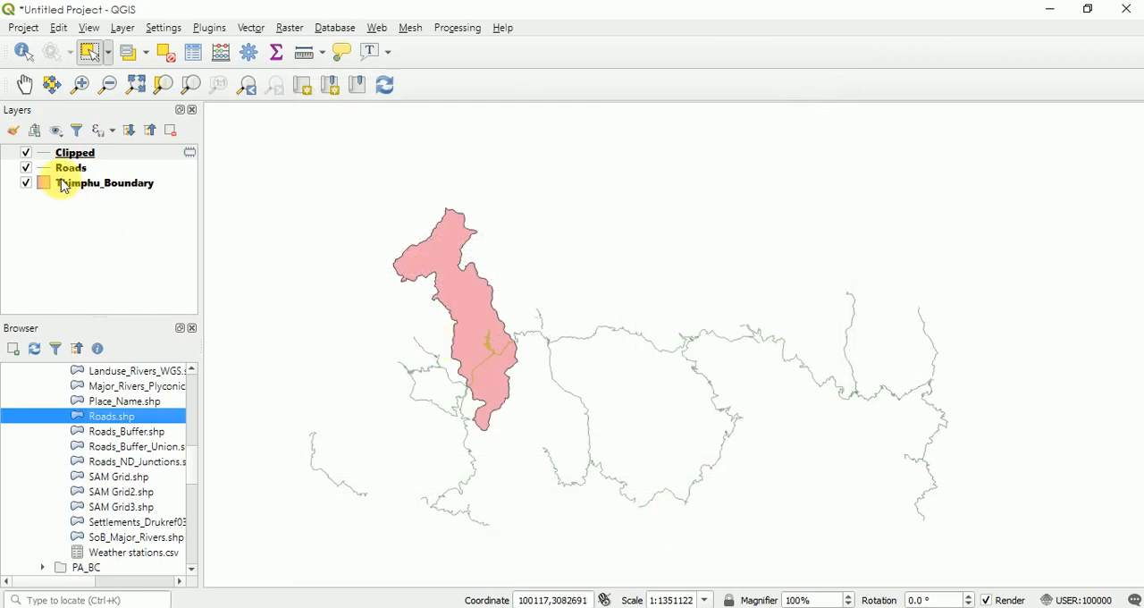
- Rename the Clipped layer as Thimphu_roads and hide the original Roads layer
click(71, 154)
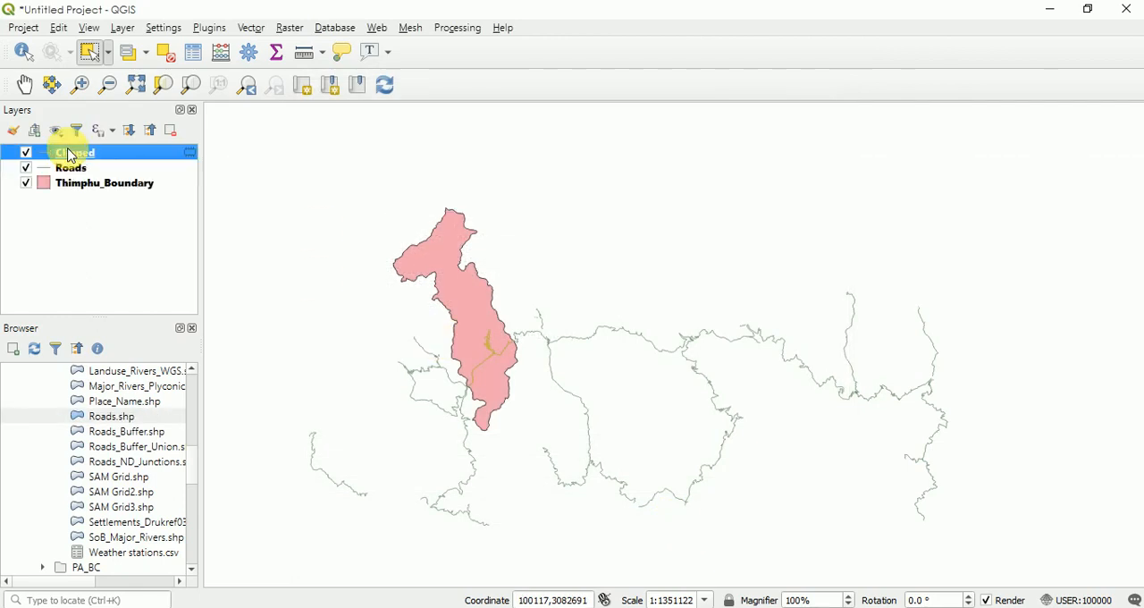
right_click(71, 154)
click(107, 260)
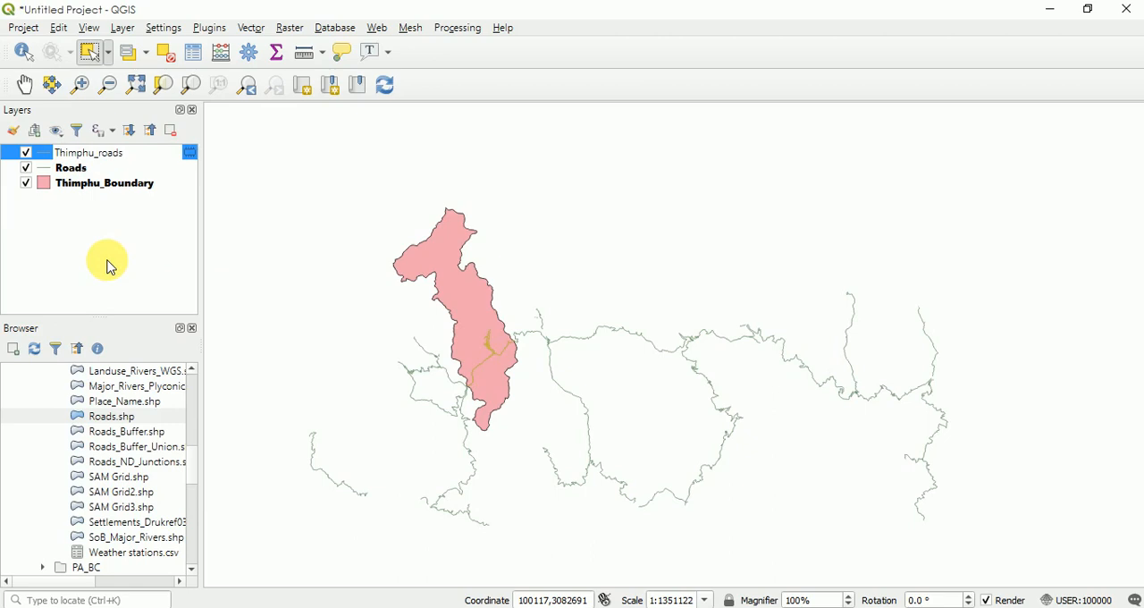
click(107, 260)
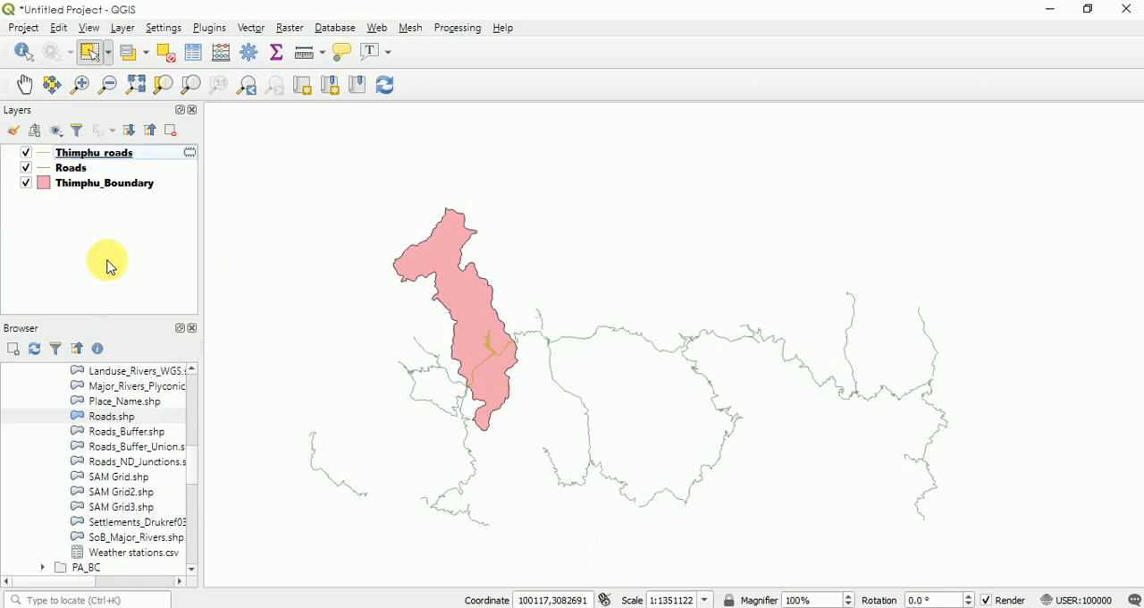
click(26, 169)
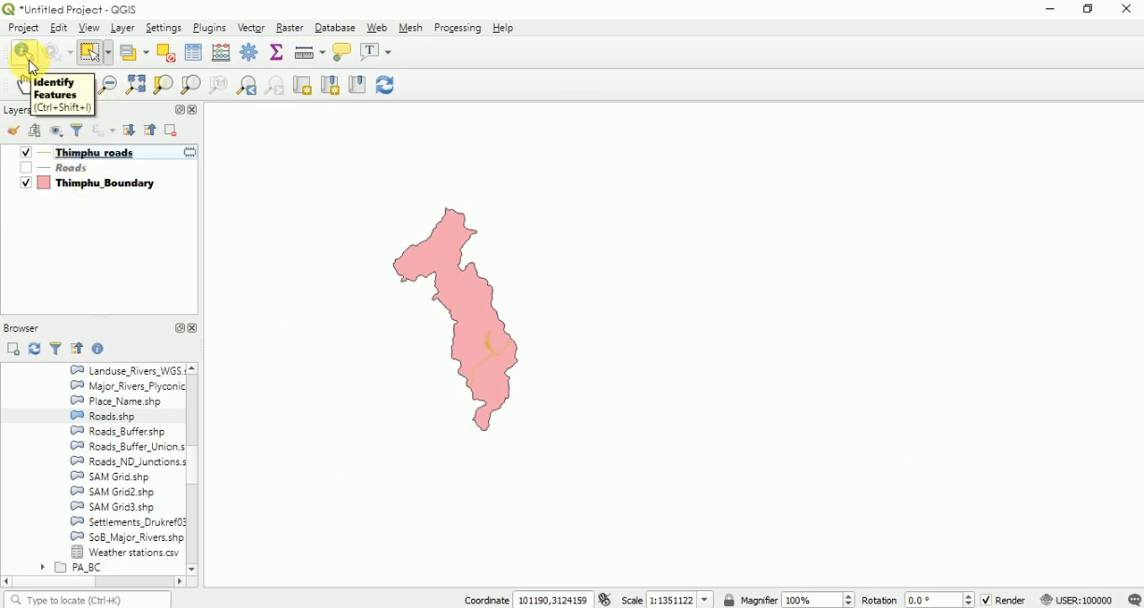
- Change the simple line colour of the Thimphu_roads layer to a near-black shade in its symbology
click(82, 86)
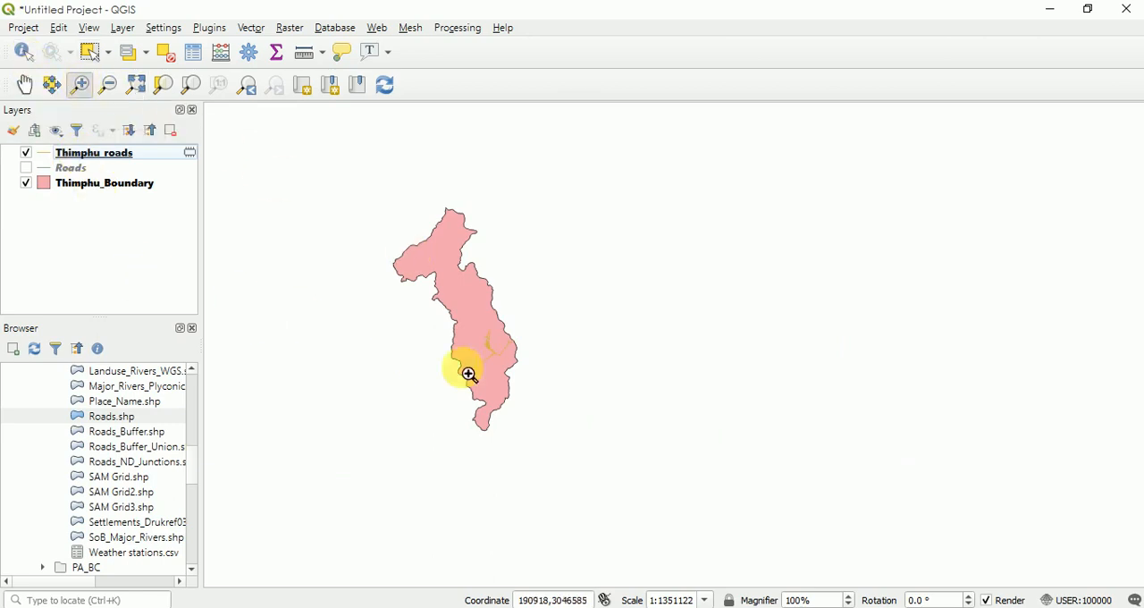
drag(379, 220, 649, 459)
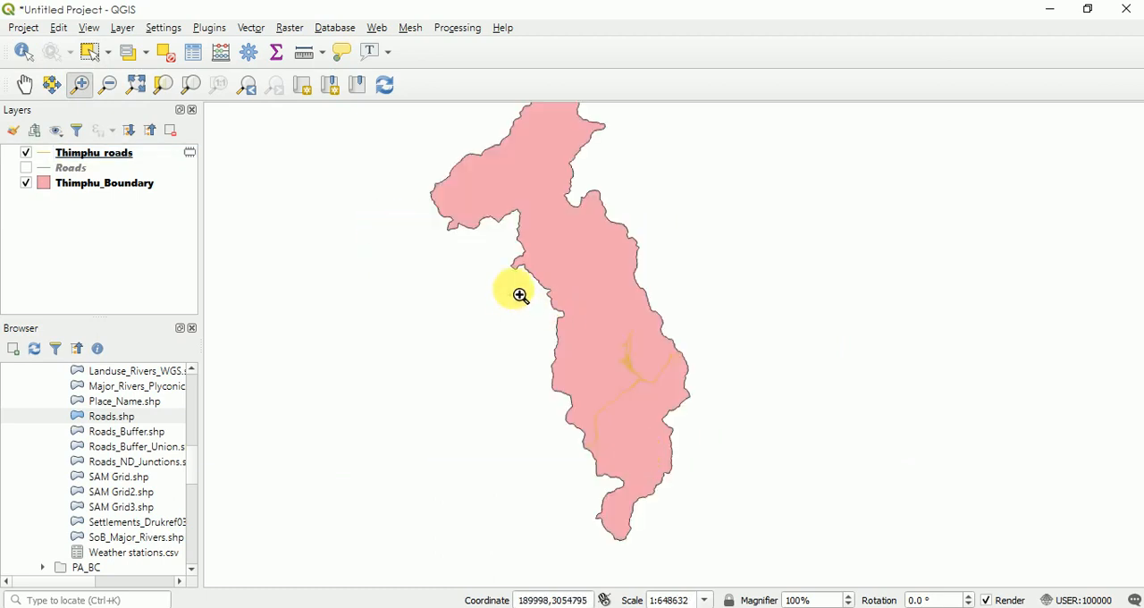
drag(519, 296, 874, 559)
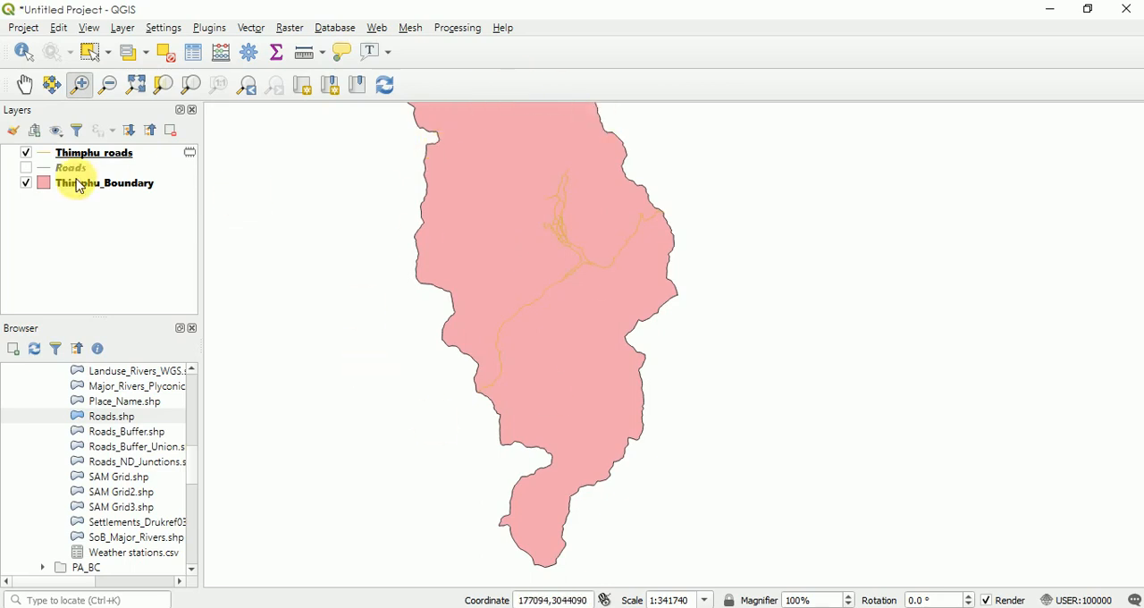
click(90, 84)
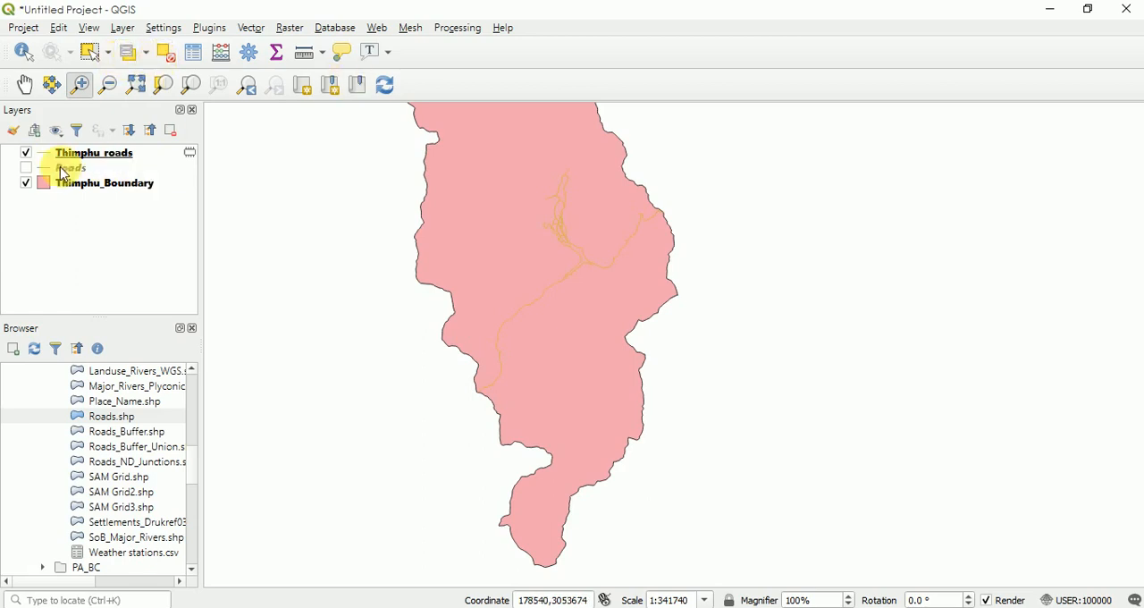
click(97, 223)
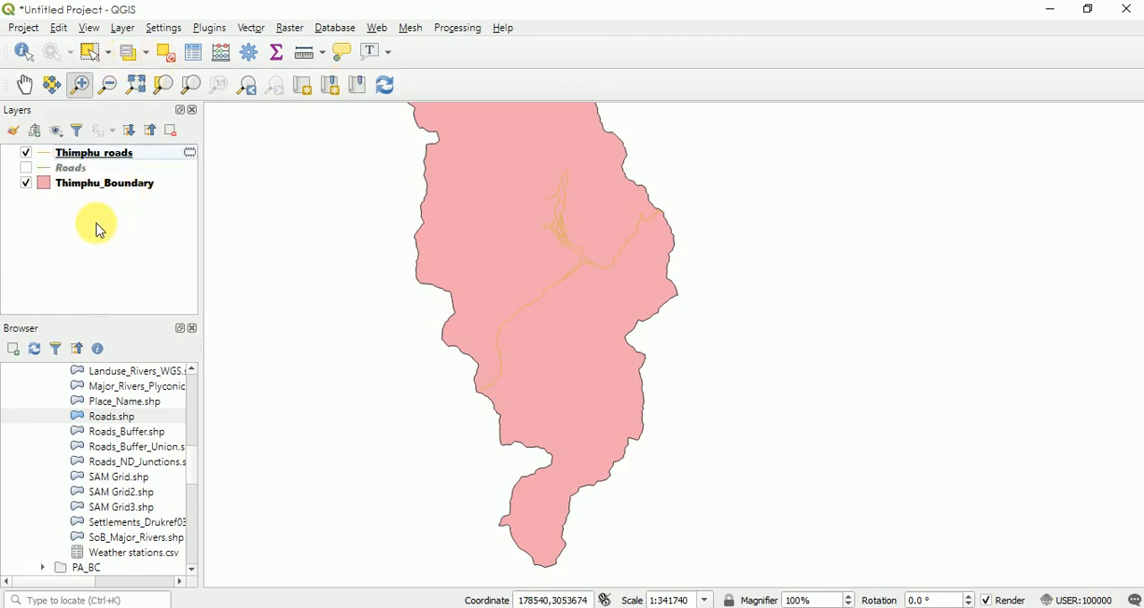
right_click(69, 156)
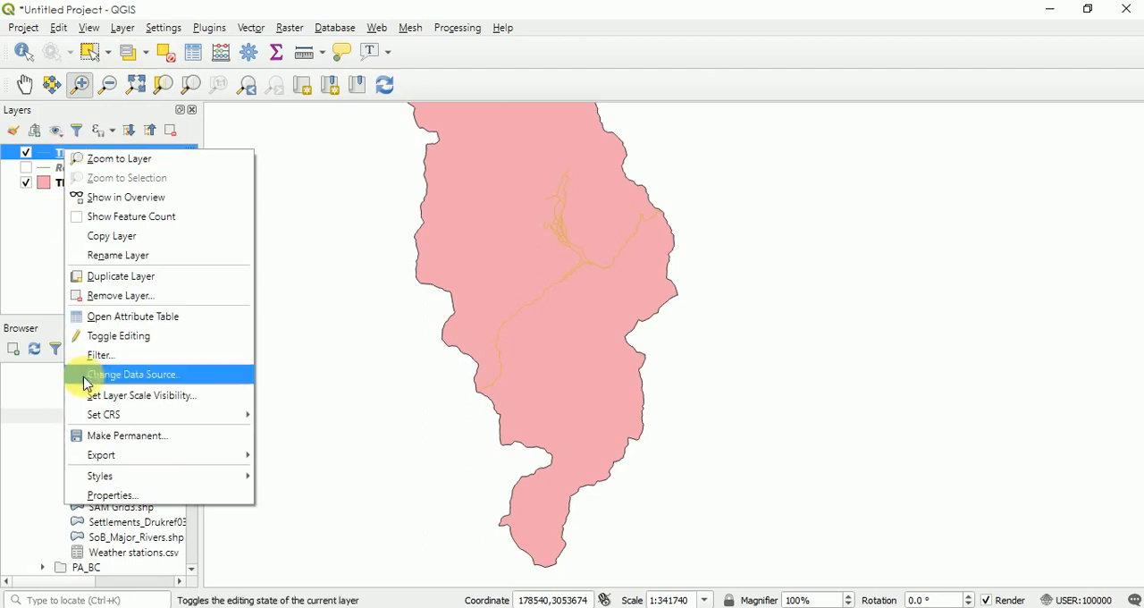
mouse_move(95, 479)
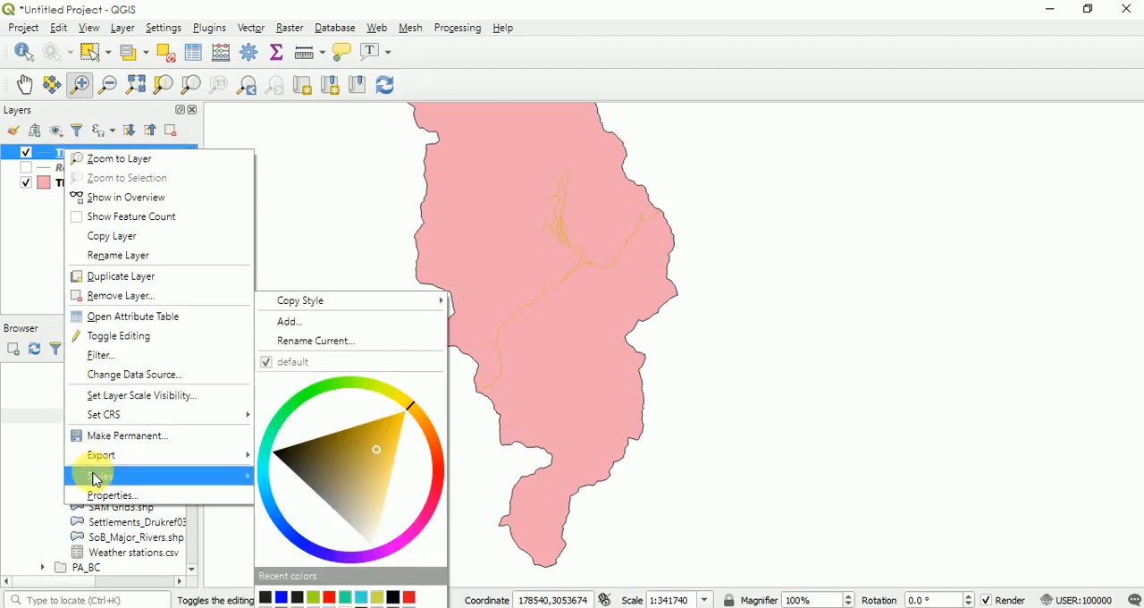
click(125, 497)
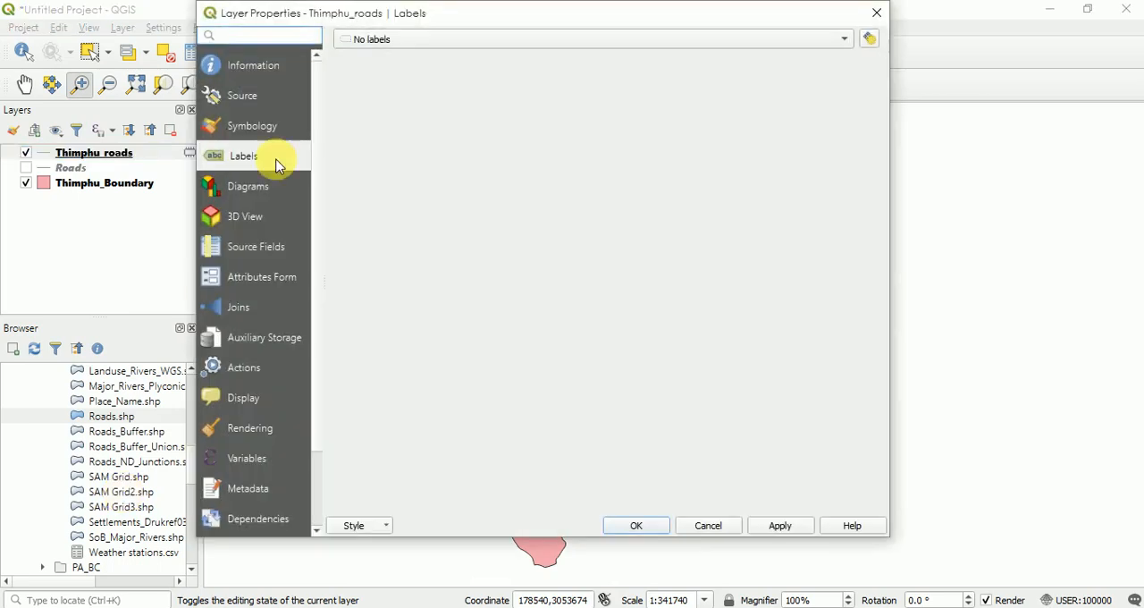
click(246, 129)
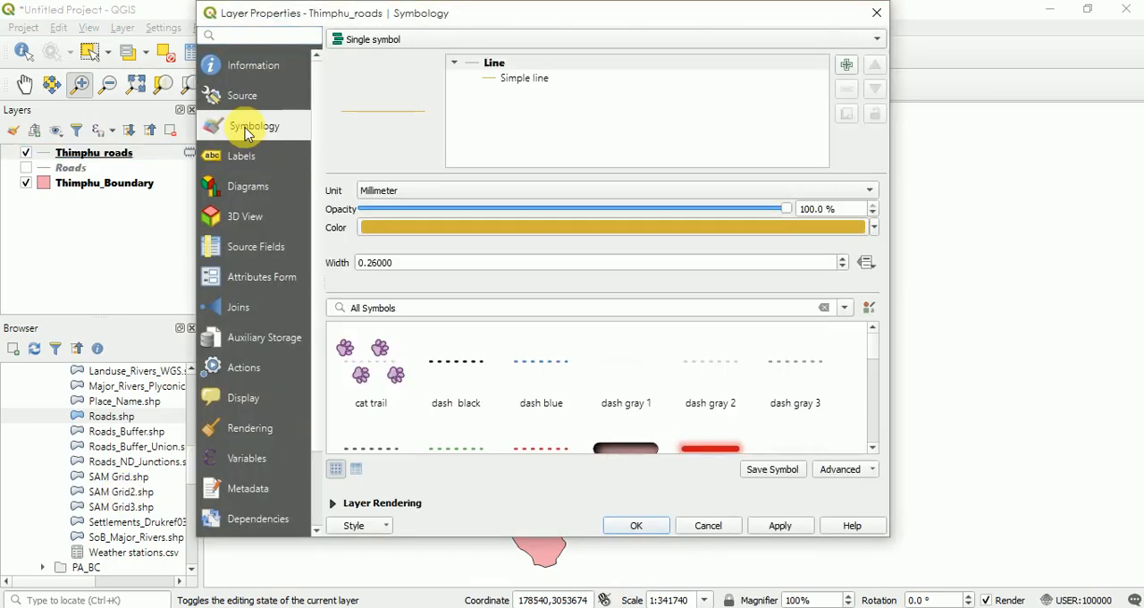
click(490, 83)
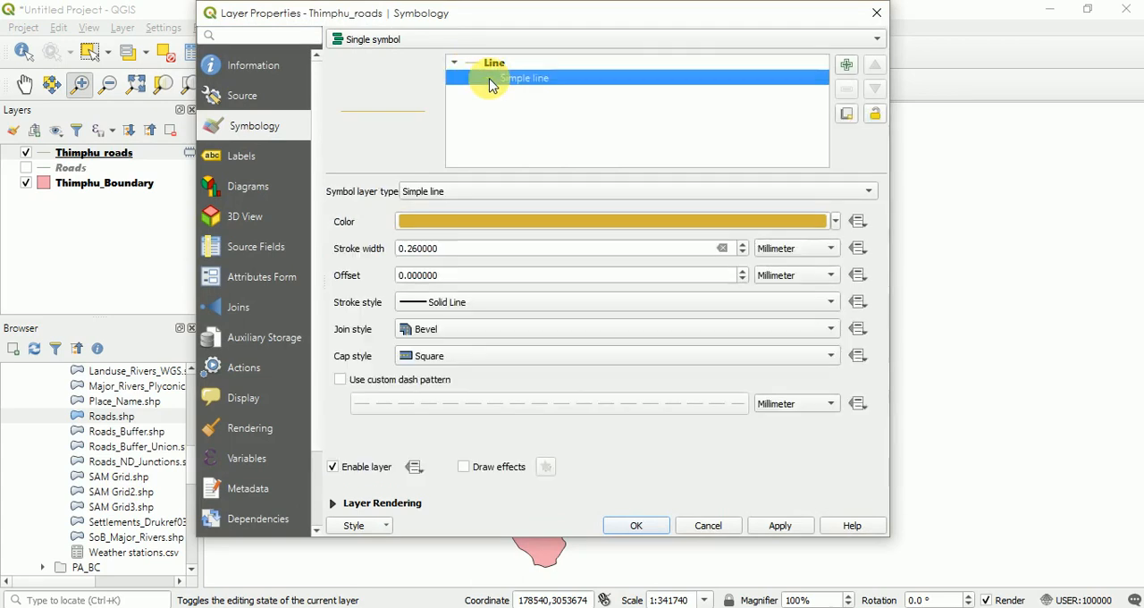
click(478, 66)
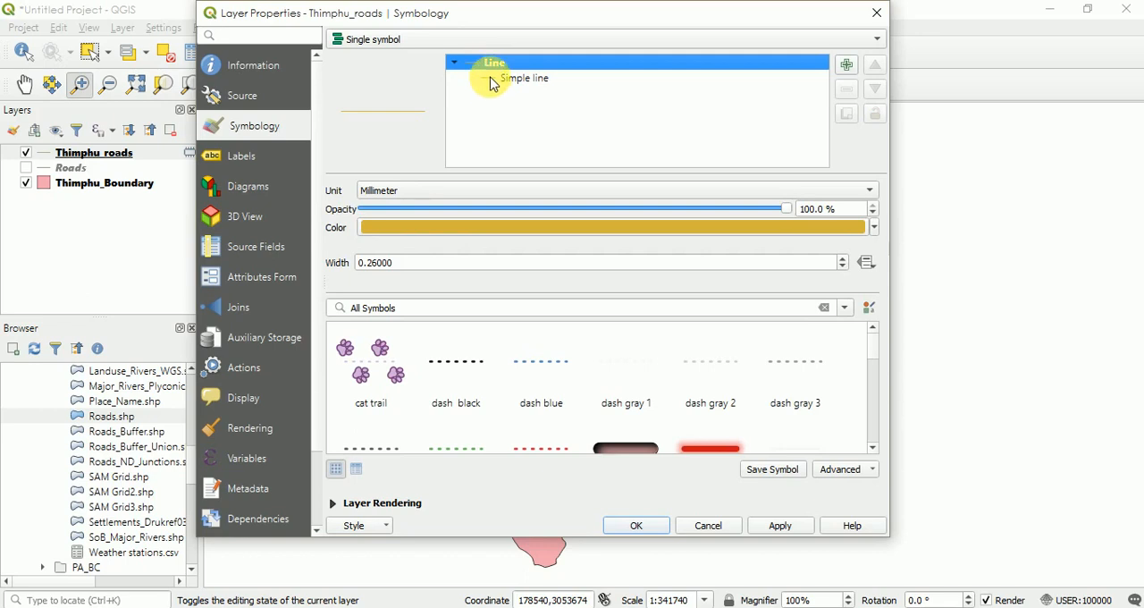
click(491, 78)
click(833, 223)
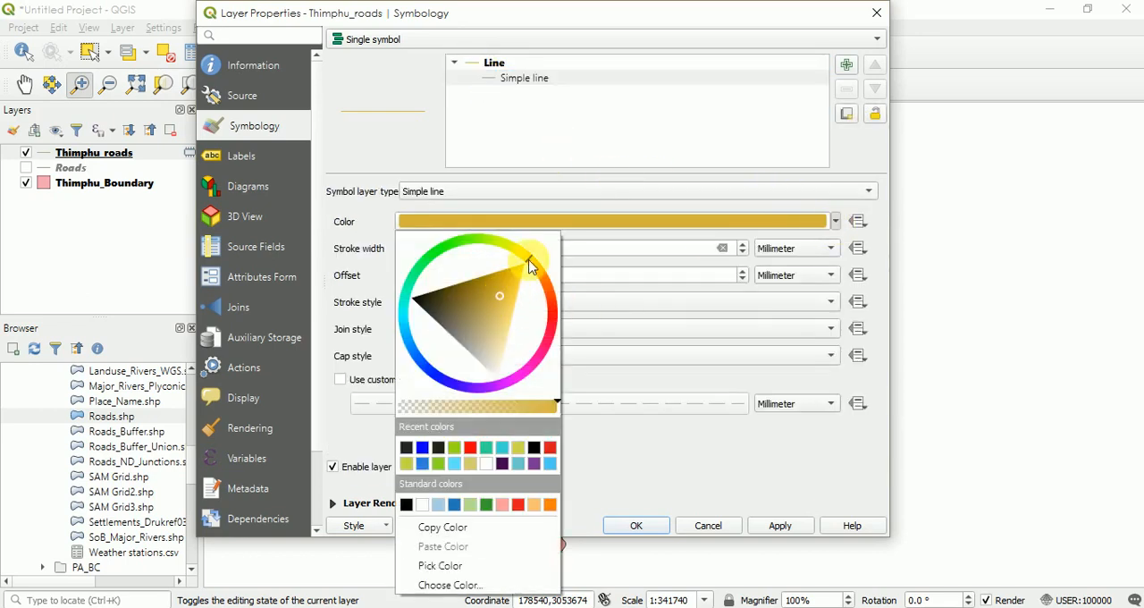
mouse_move(532, 259)
mouse_down()
mouse_move(551, 306)
mouse_move(530, 368)
mouse_move(410, 284)
mouse_move(543, 290)
mouse_move(524, 406)
mouse_move(461, 260)
mouse_move(514, 253)
mouse_move(531, 273)
mouse_move(438, 284)
mouse_move(427, 273)
mouse_move(518, 248)
mouse_move(435, 248)
mouse_move(420, 309)
mouse_move(500, 342)
mouse_move(476, 347)
mouse_move(495, 307)
mouse_move(517, 293)
mouse_move(485, 386)
mouse_move(480, 372)
mouse_up()
click(525, 285)
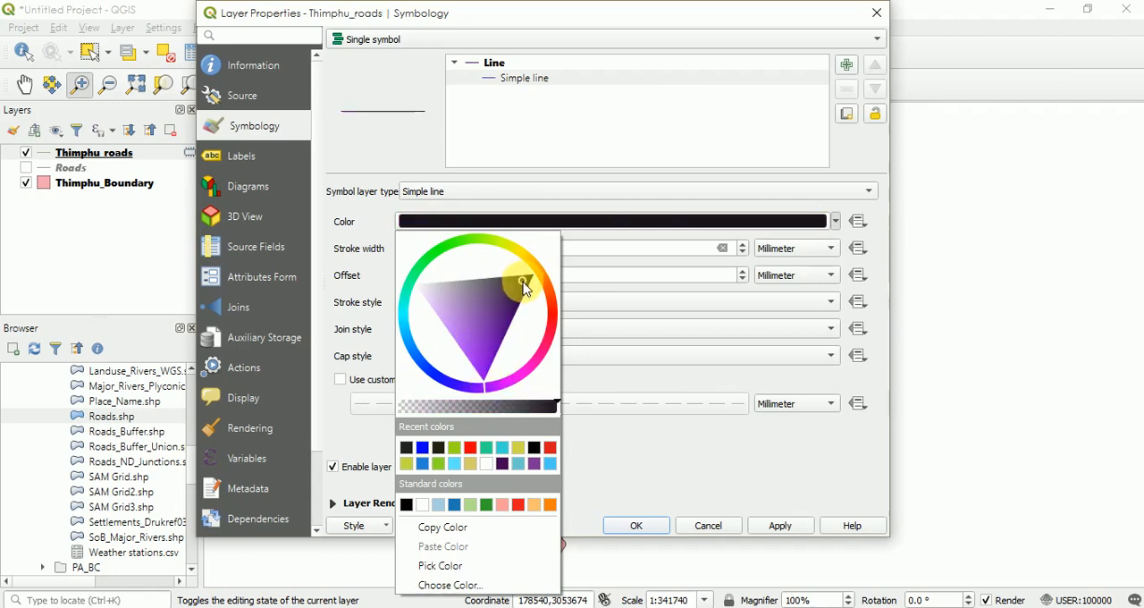
click(613, 467)
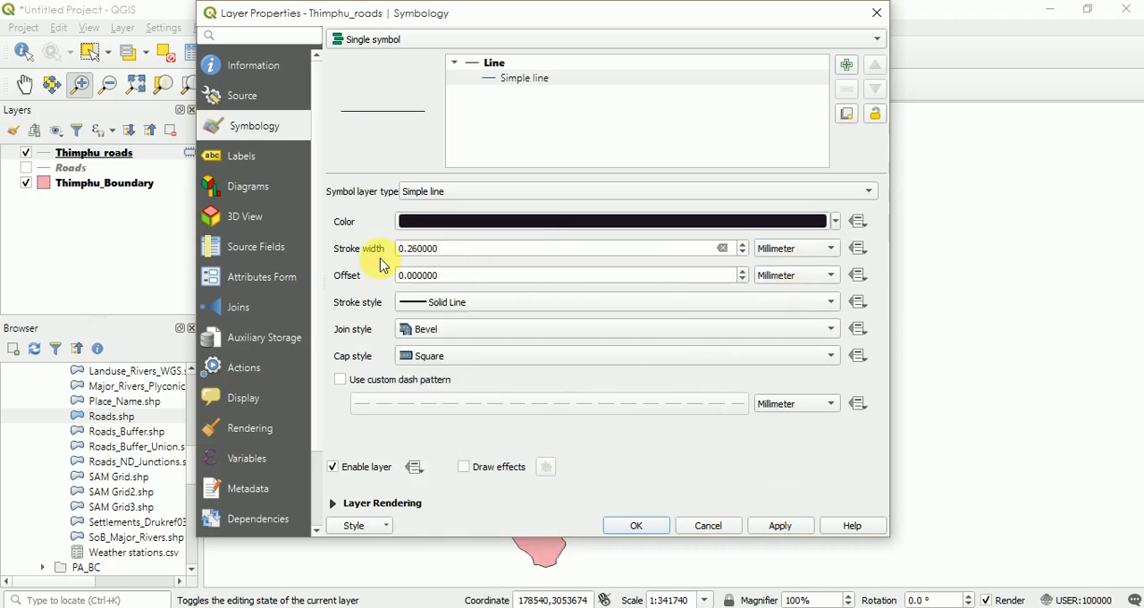
click(811, 302)
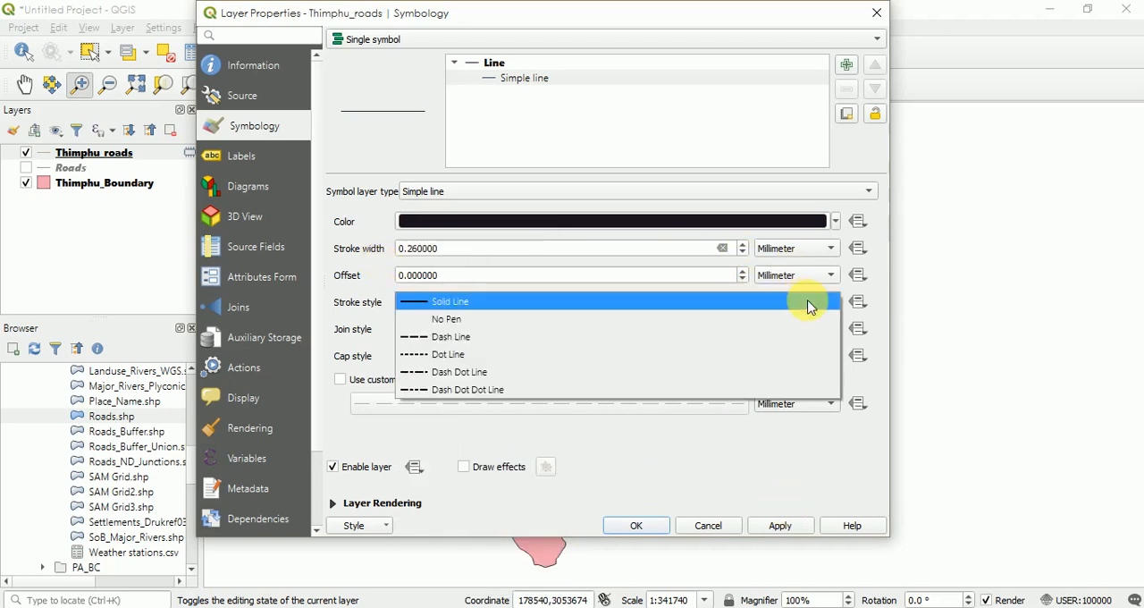
click(809, 307)
click(809, 305)
click(810, 301)
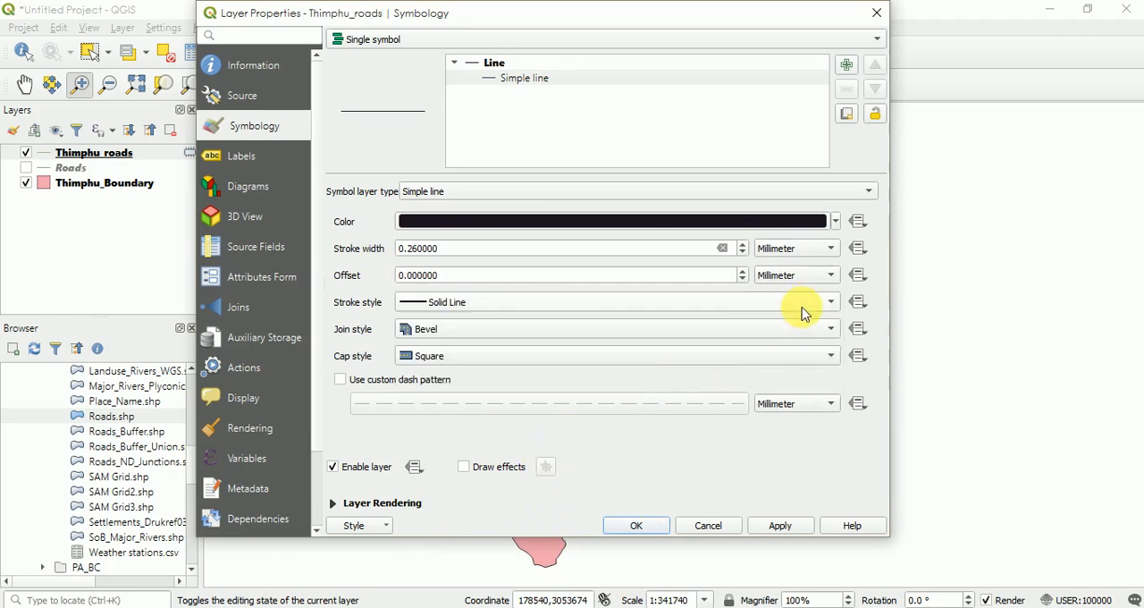
click(824, 191)
click(824, 193)
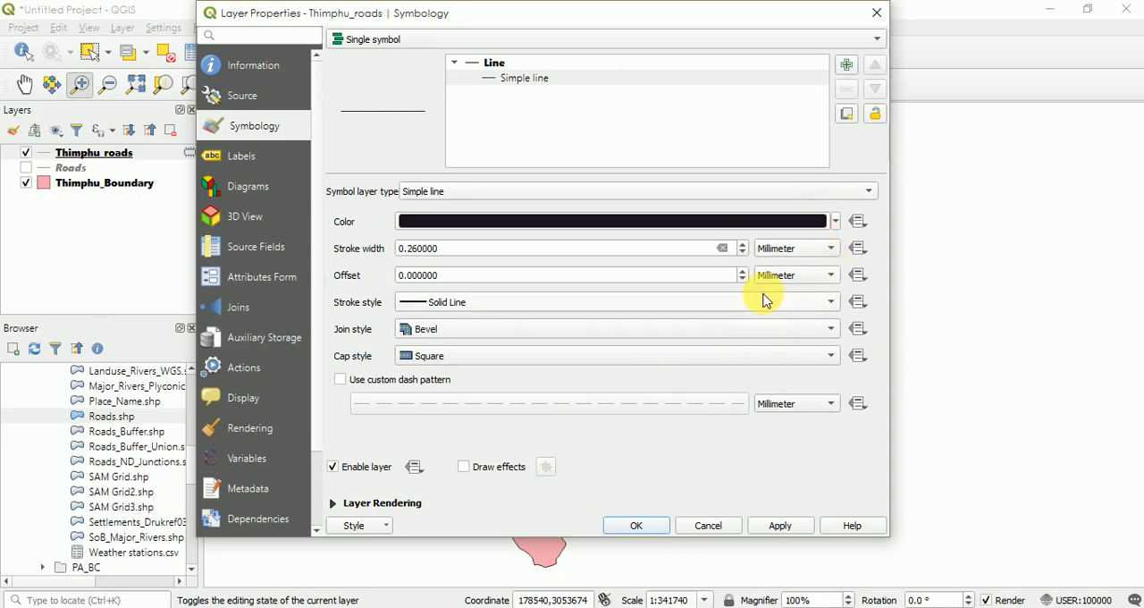
- Set the Thimphu_roads line offset to 1.4 millimetres and apply the layer's new symbology
click(743, 270)
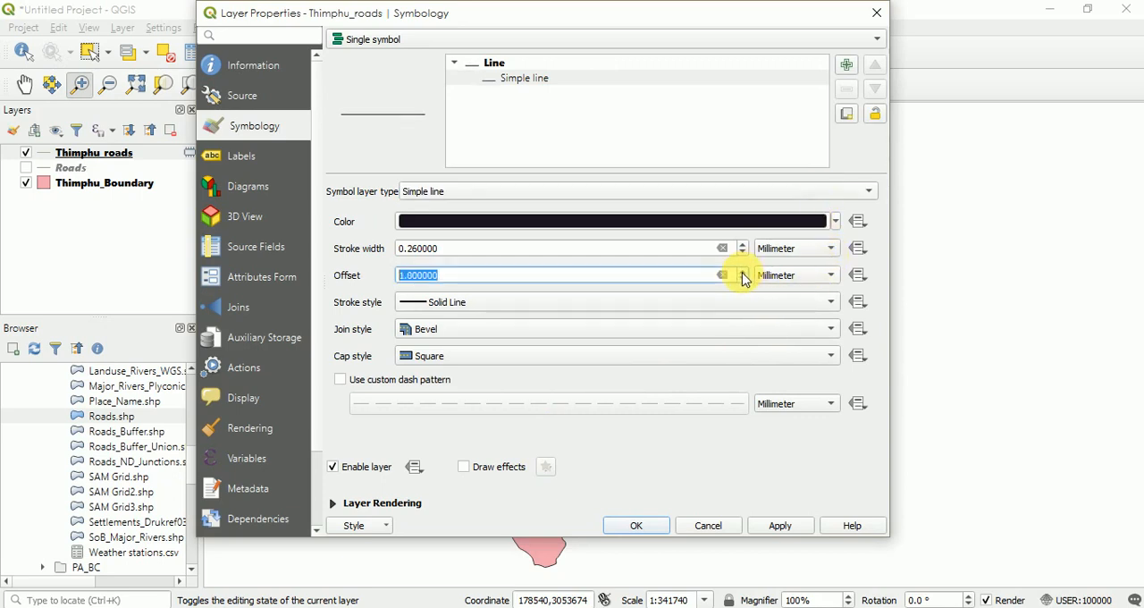
click(742, 271)
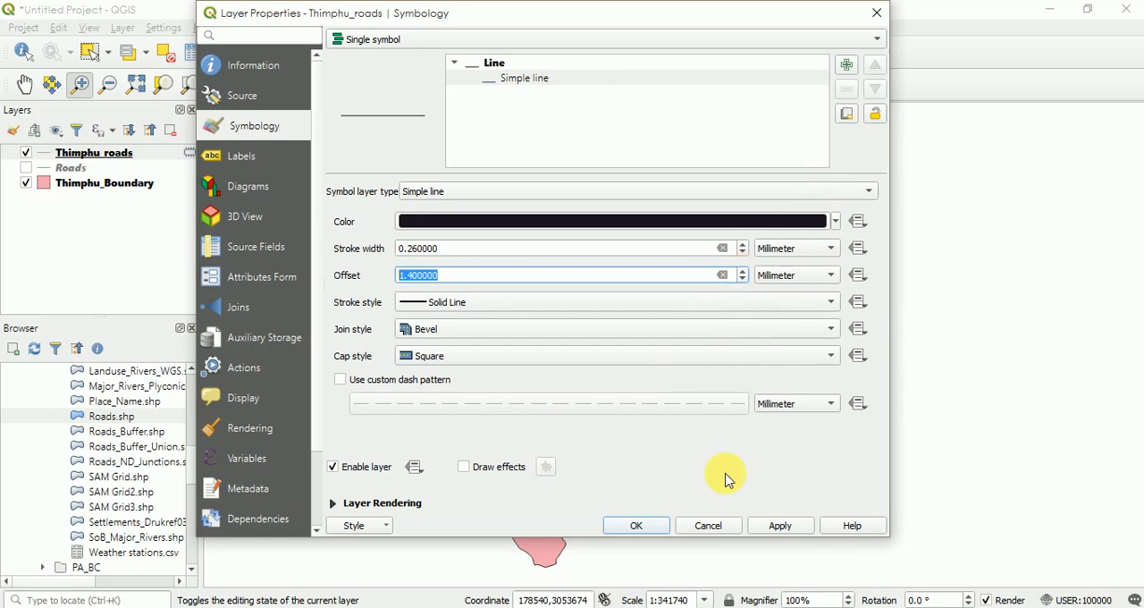
click(793, 529)
click(649, 528)
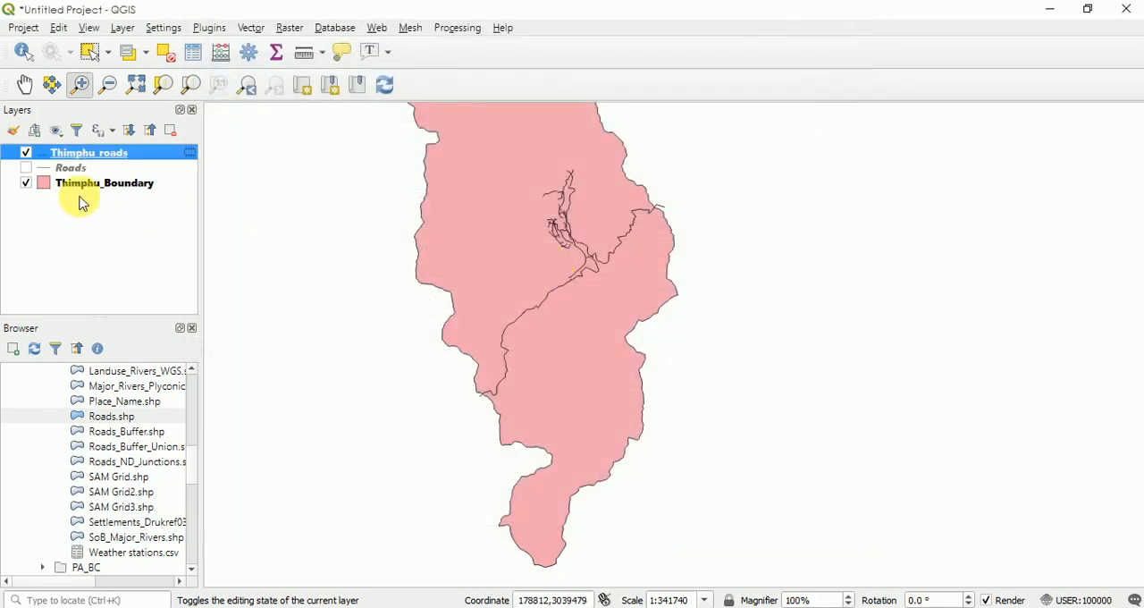
- Change the simple fill colour of the Thimphu_Boundary layer to green (#66f380) in its symbology
right_click(54, 185)
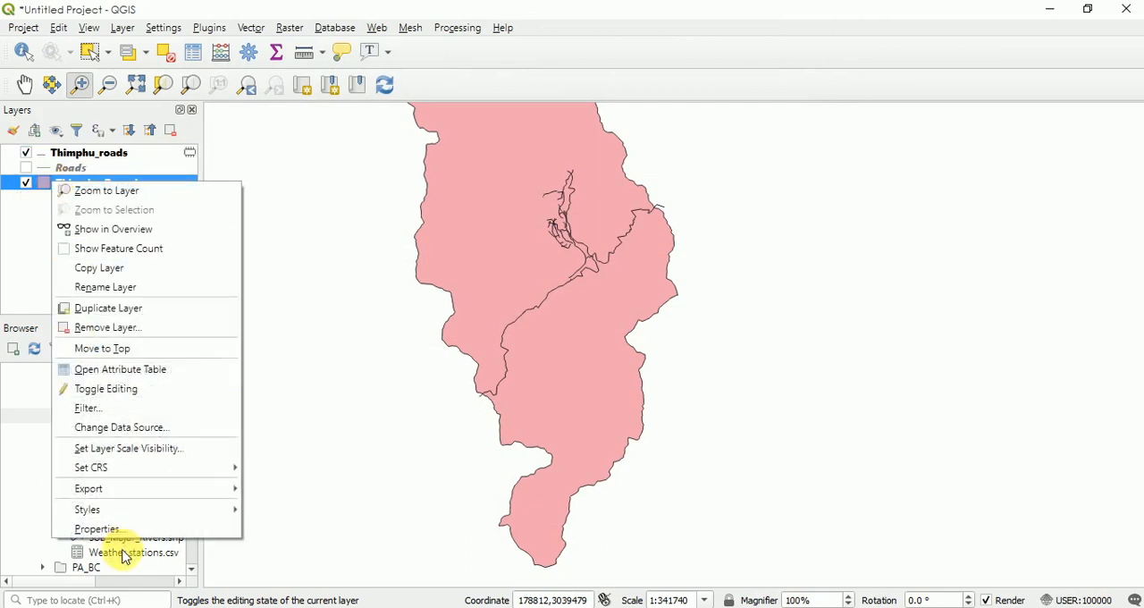
click(102, 526)
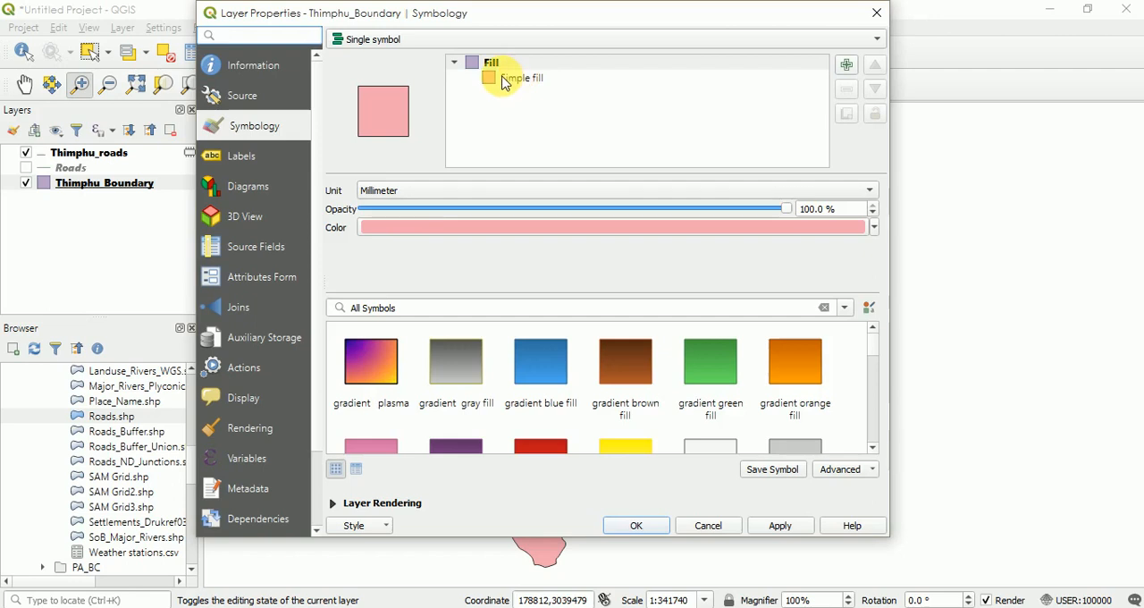
click(517, 79)
click(762, 221)
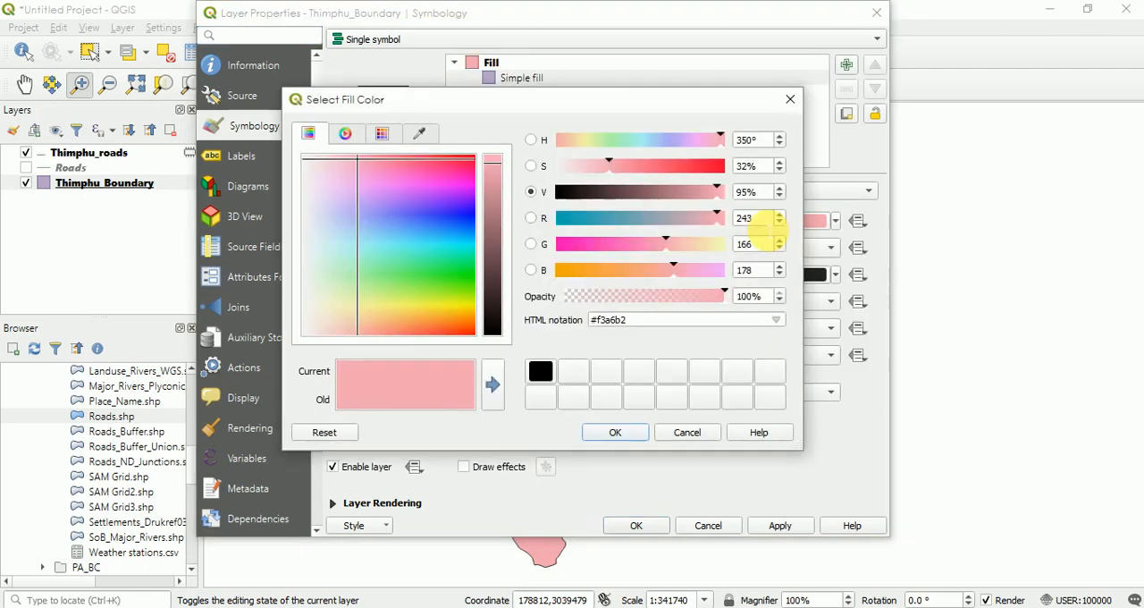
click(402, 269)
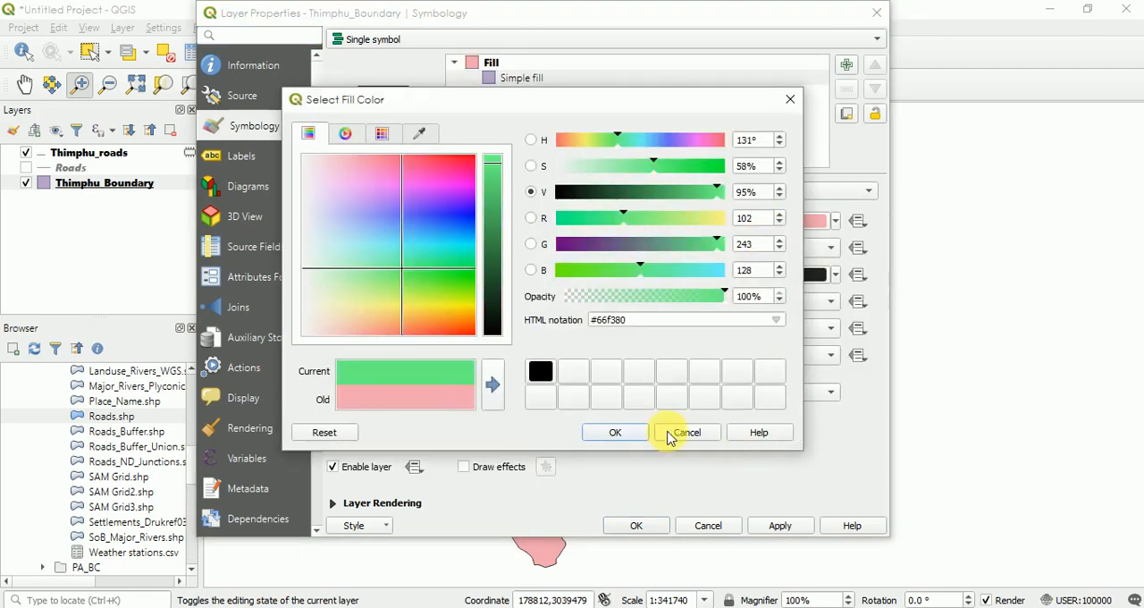
click(617, 435)
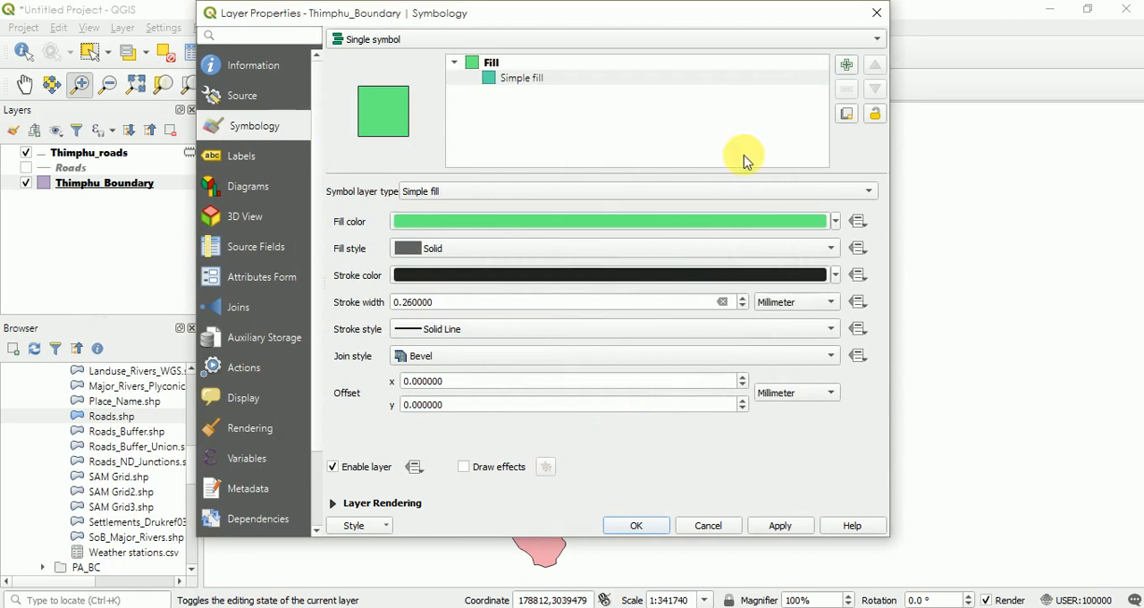
- Switch the Thimphu_Boundary symbol layer type to Outline: Simple line, apply it, and zoom the map to that layer
click(572, 191)
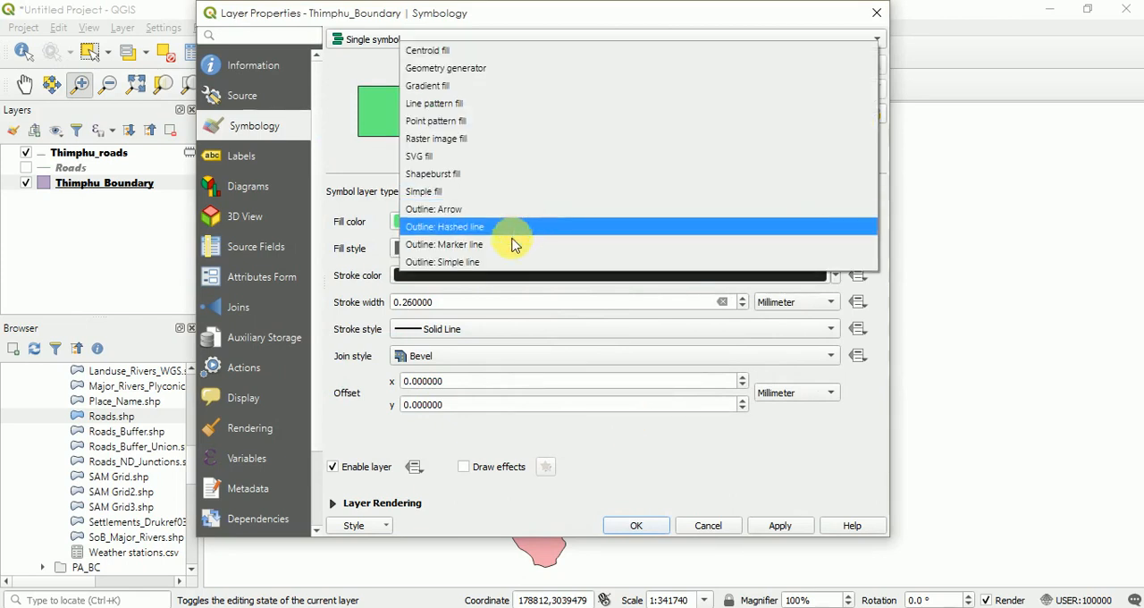
click(458, 271)
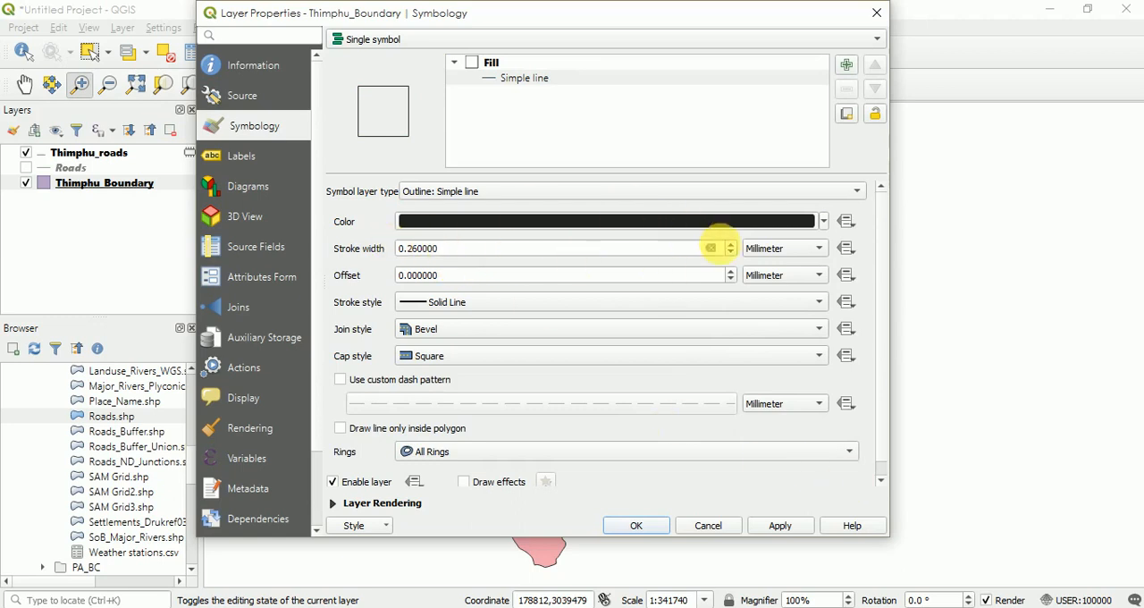
click(731, 245)
click(731, 254)
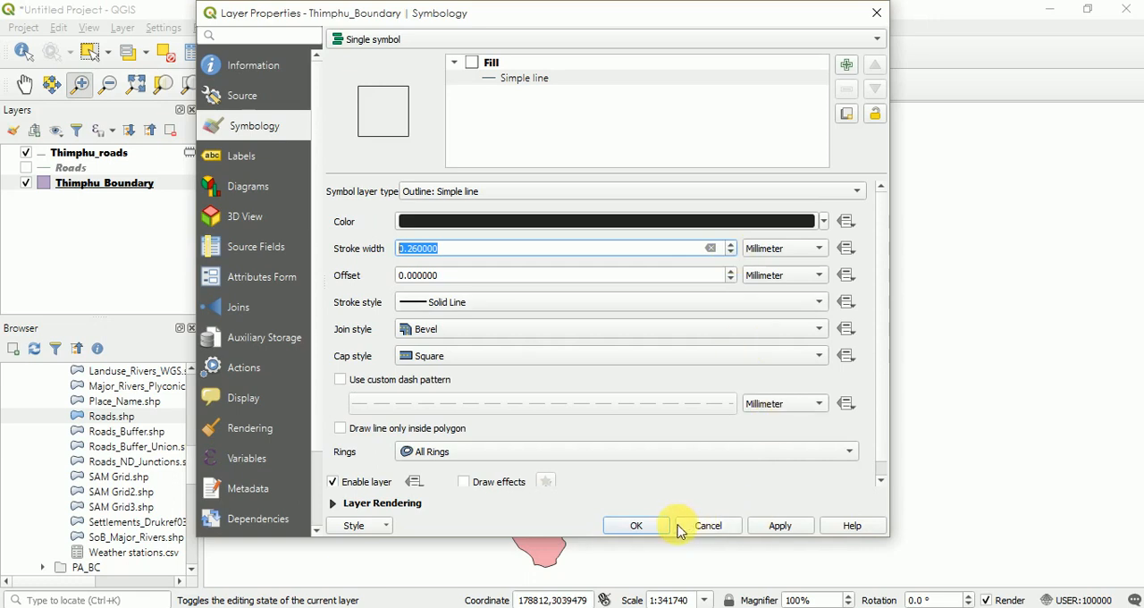
click(778, 525)
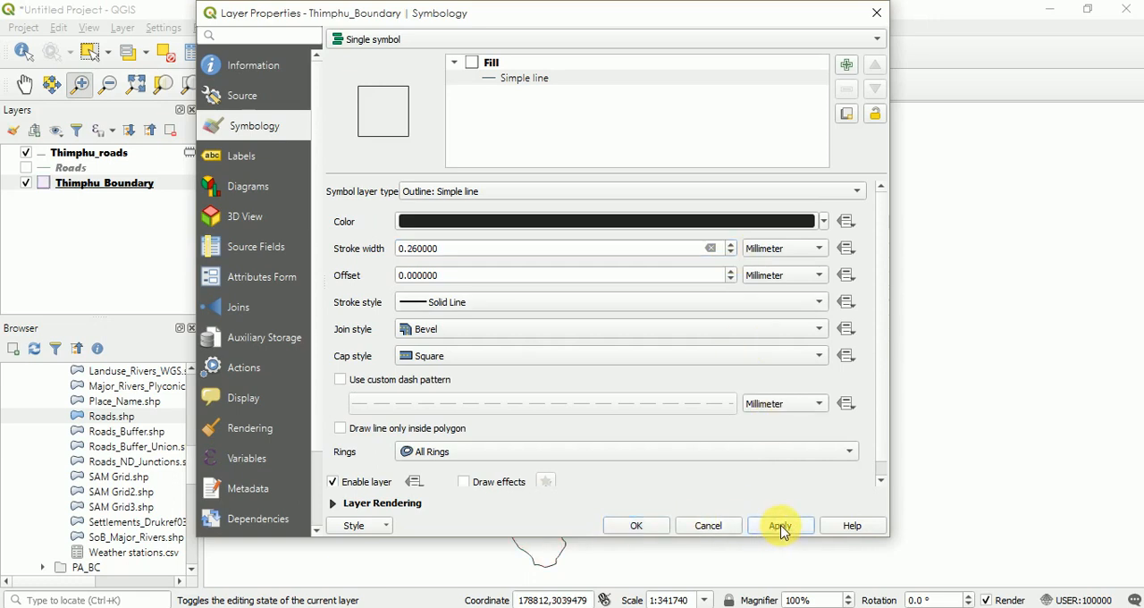
click(642, 530)
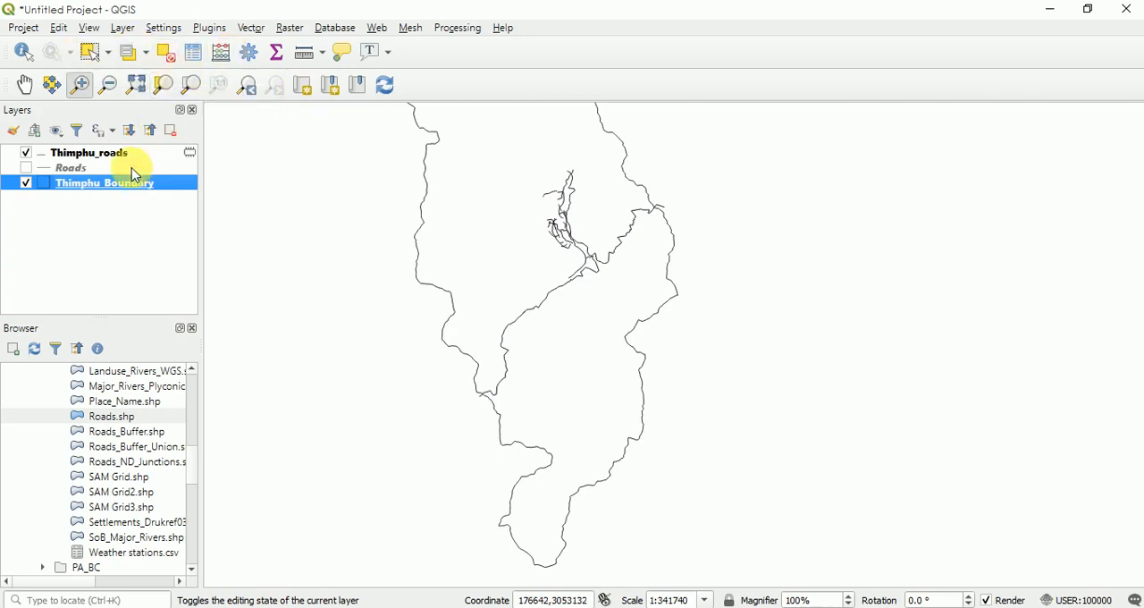
right_click(102, 185)
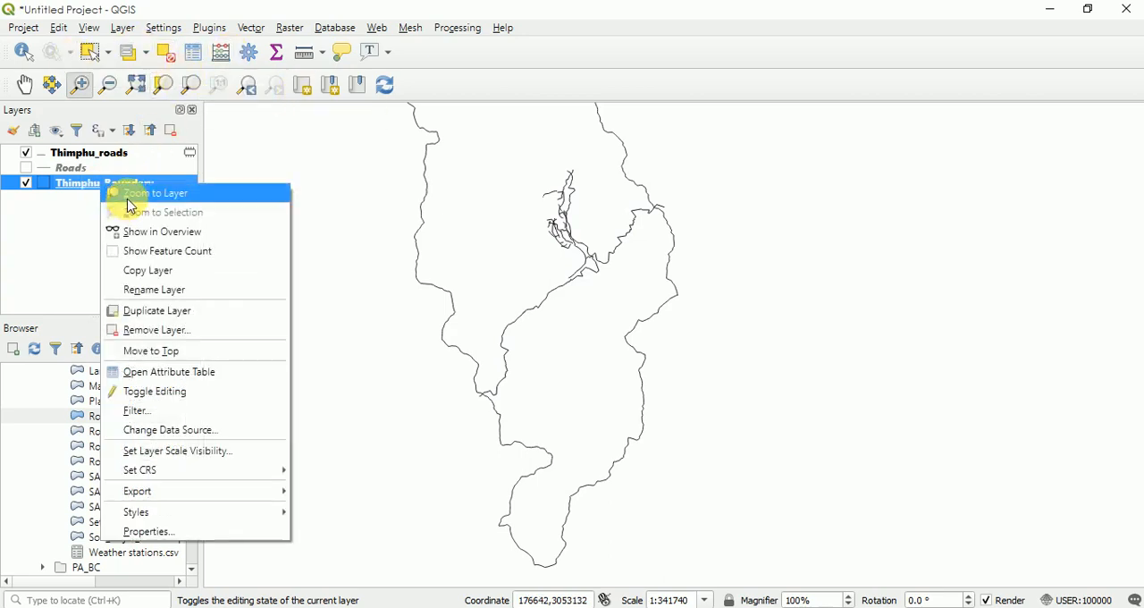
click(130, 193)
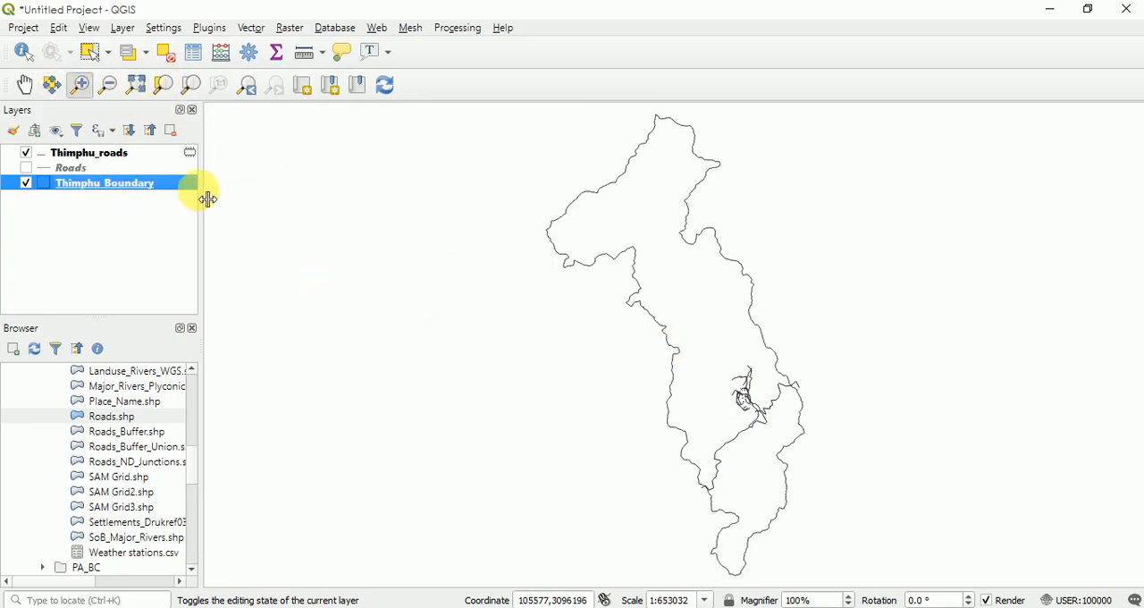
click(23, 27)
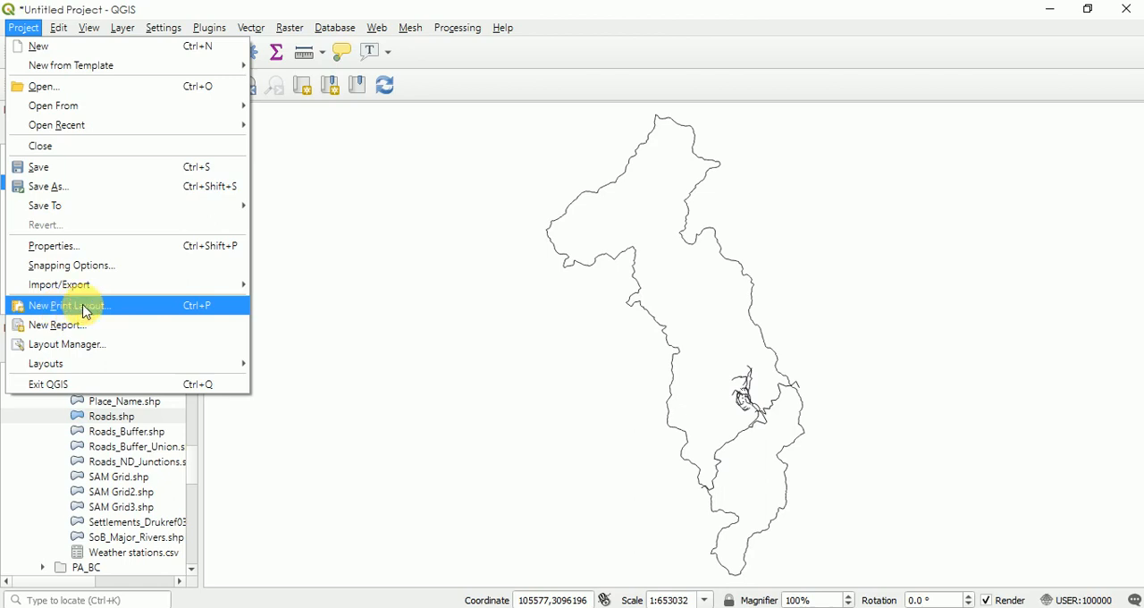
click(86, 311)
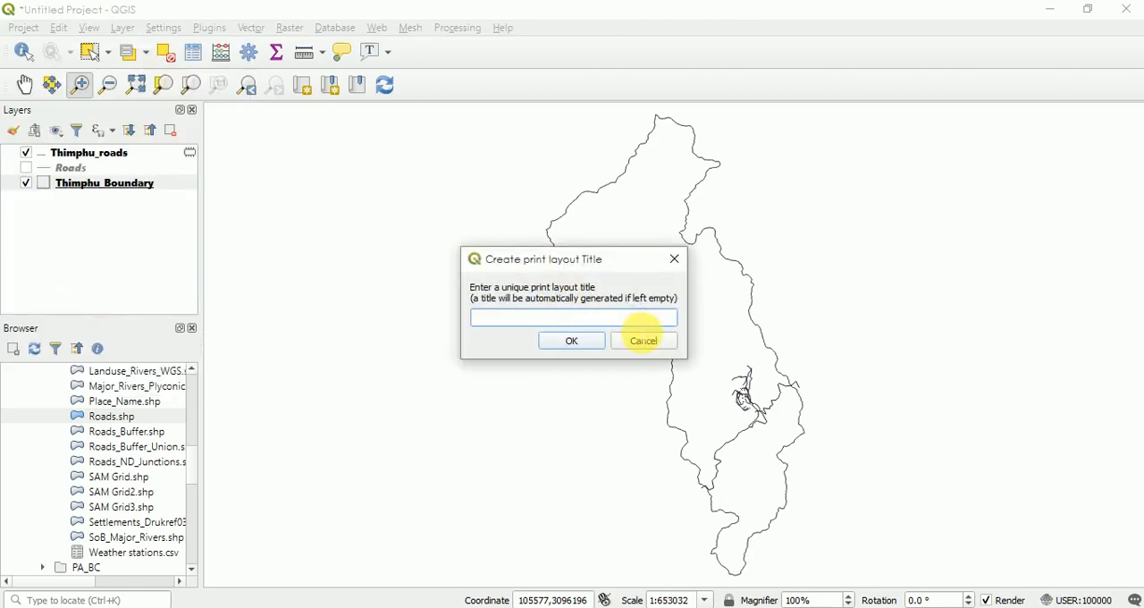
click(643, 345)
- Create a new print layout titled Map of Thimphu and maximize its window
click(24, 26)
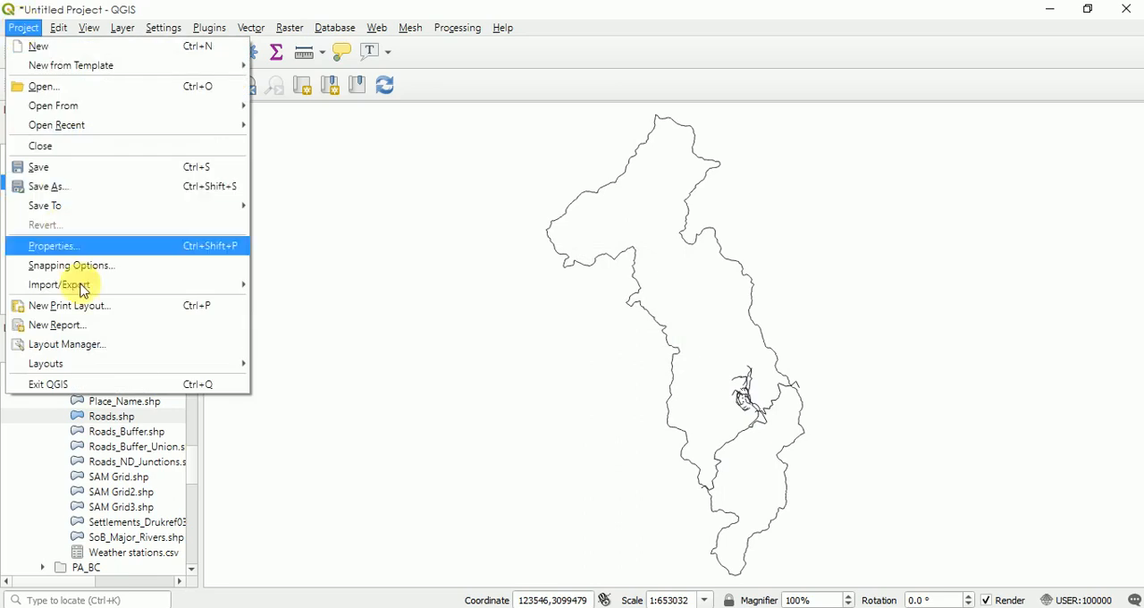
click(67, 307)
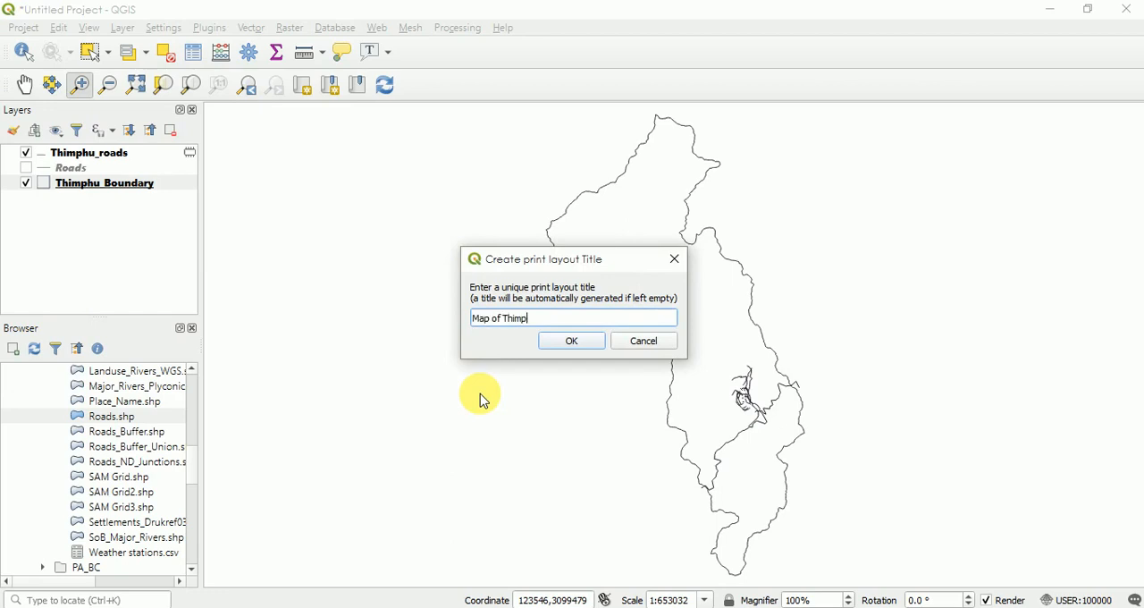
text(Map of Thimphu)
click(569, 341)
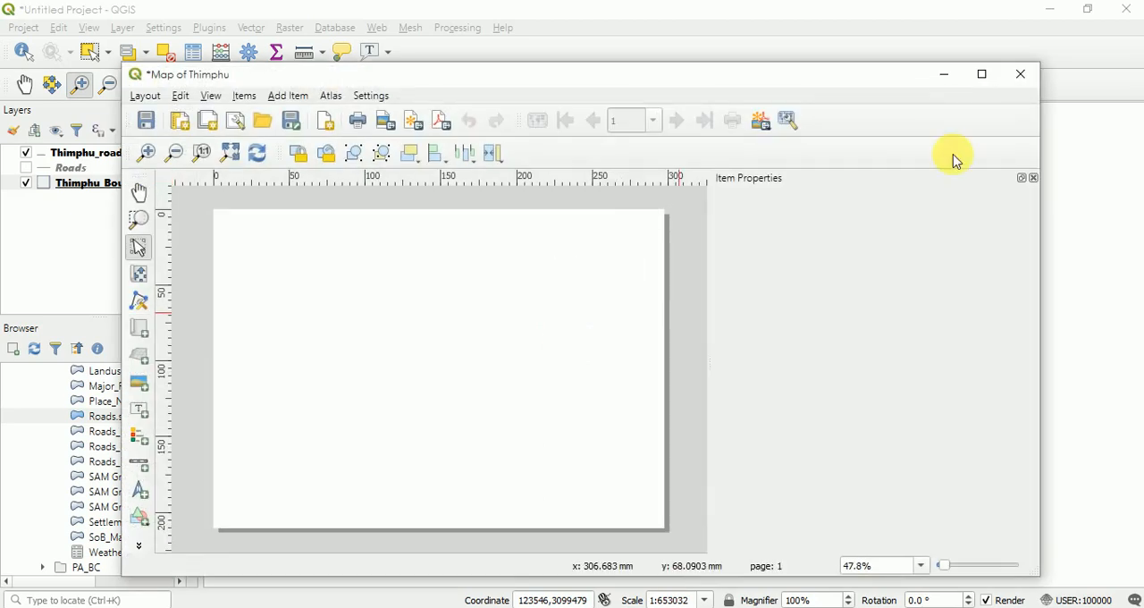
click(982, 74)
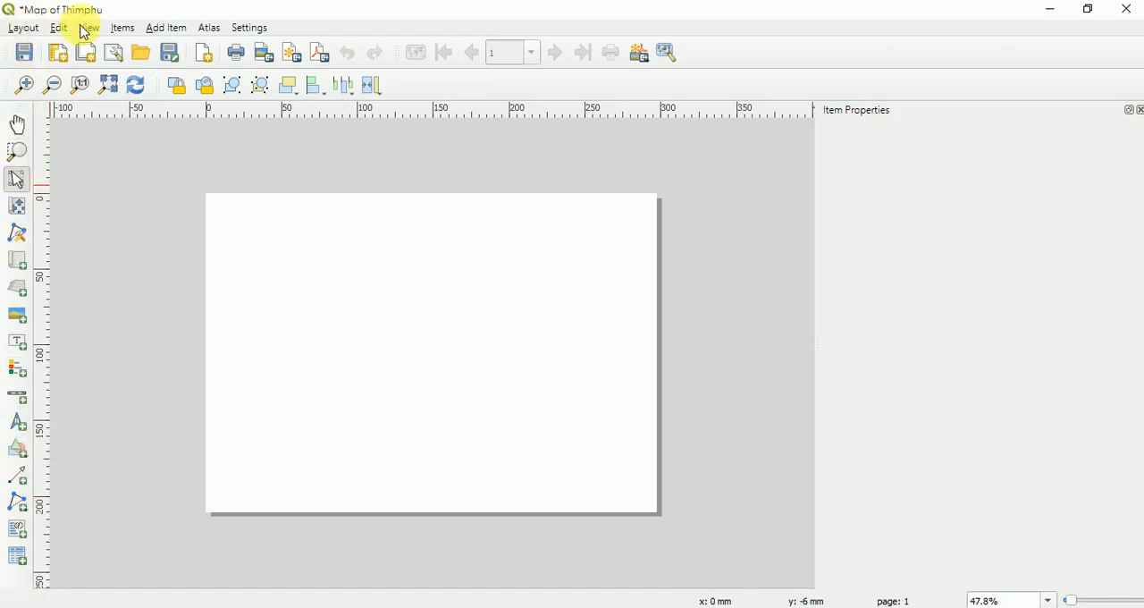
- Add a map item to the layout, covering nearly the whole page with a narrow margin on every side
click(165, 32)
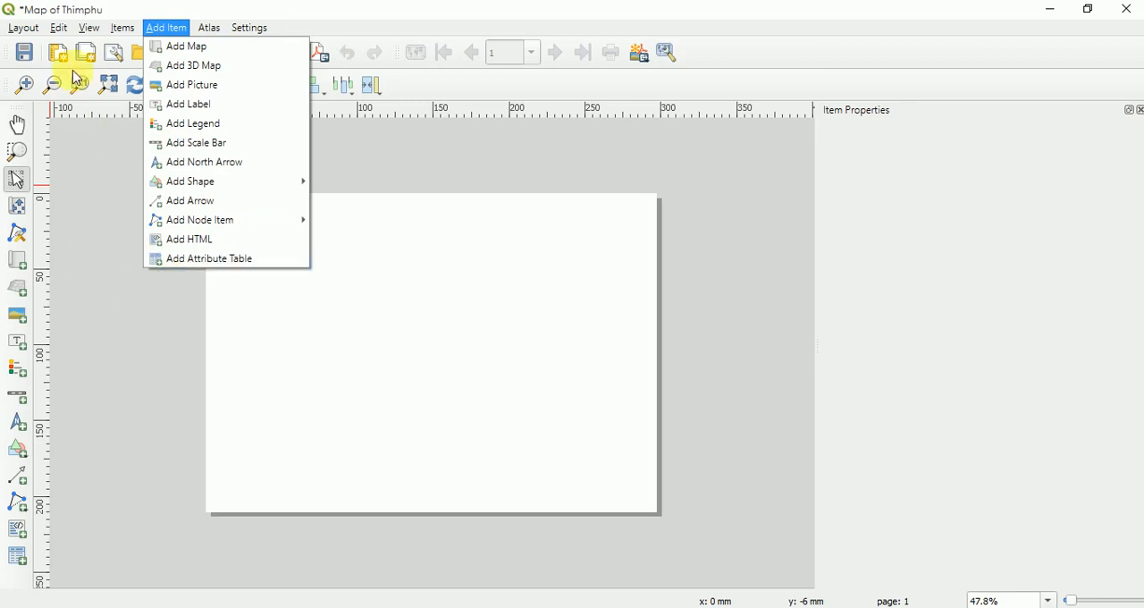
click(86, 159)
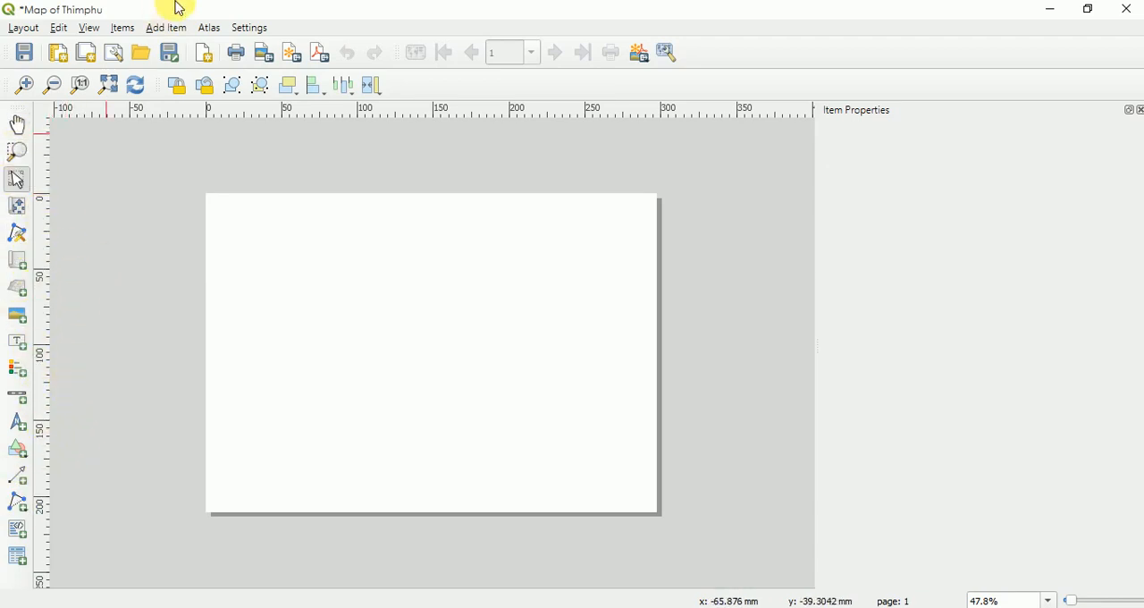
click(161, 28)
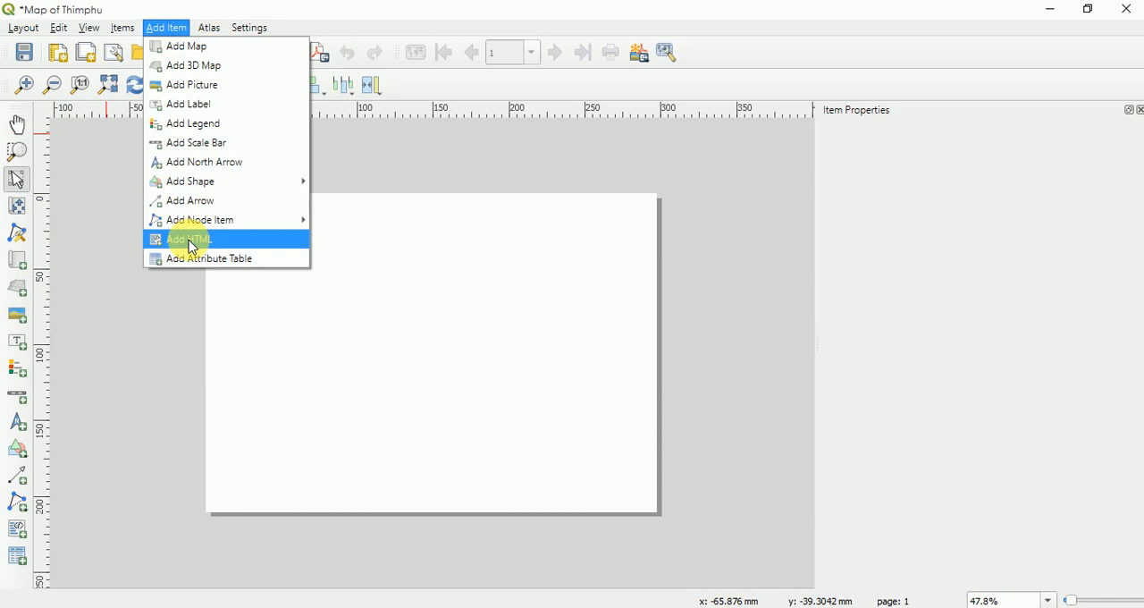
click(177, 49)
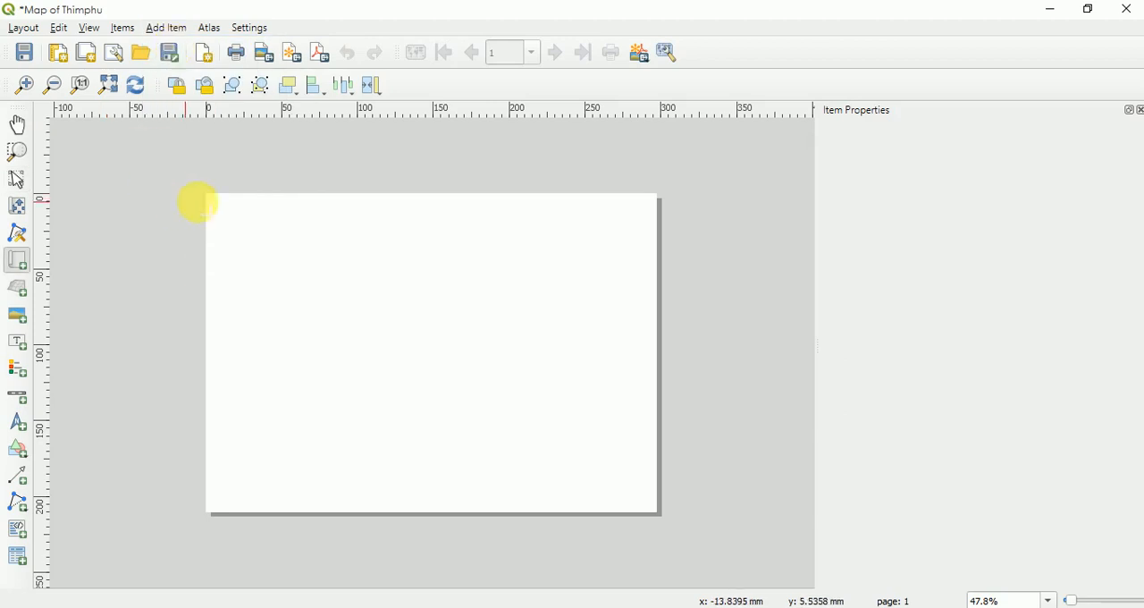
drag(216, 203, 647, 501)
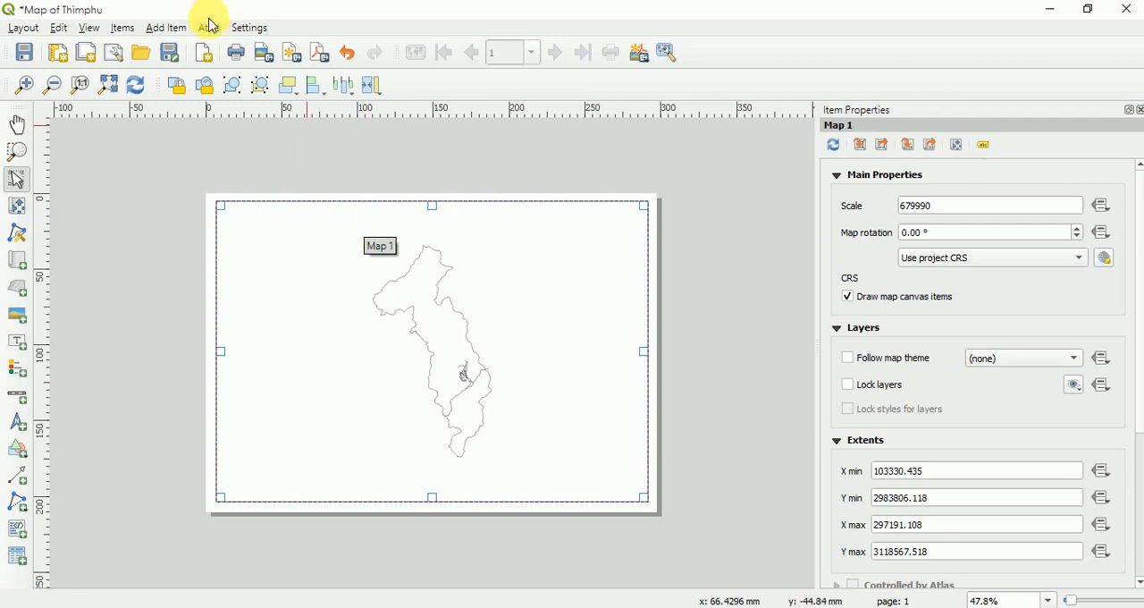
- Add a wide label above the district outline, near the page's upper edge, with the text Thimphu
click(177, 29)
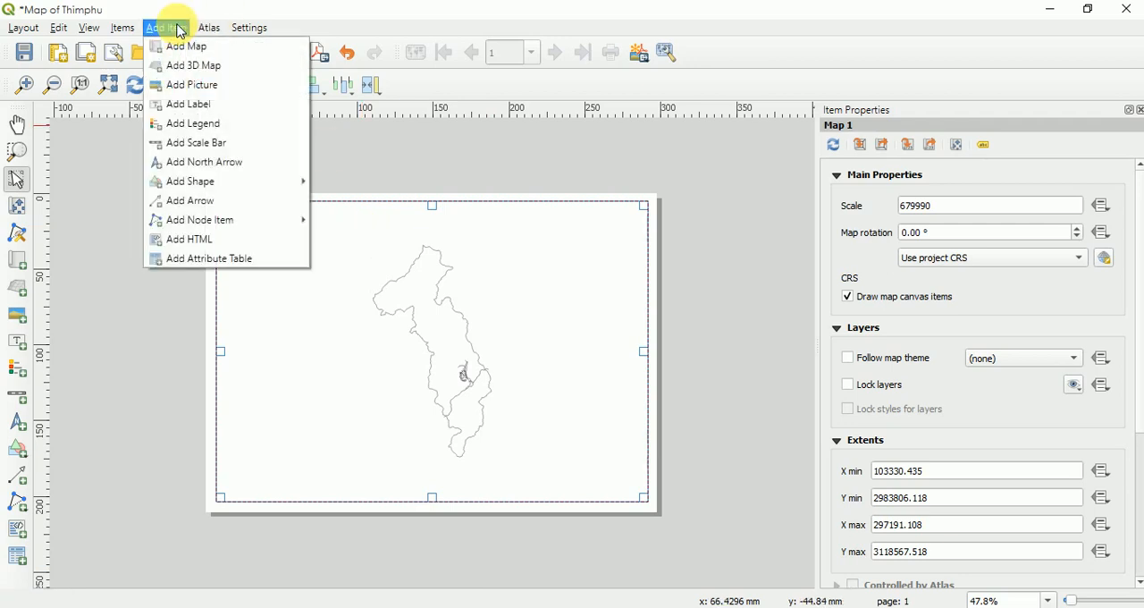
click(175, 104)
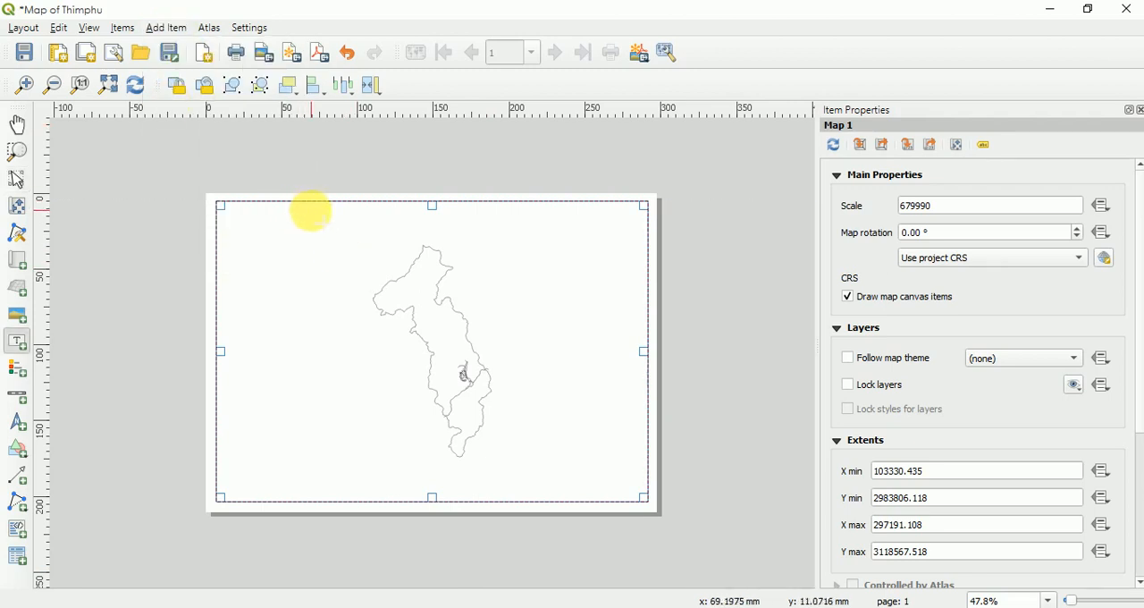
drag(309, 208, 541, 234)
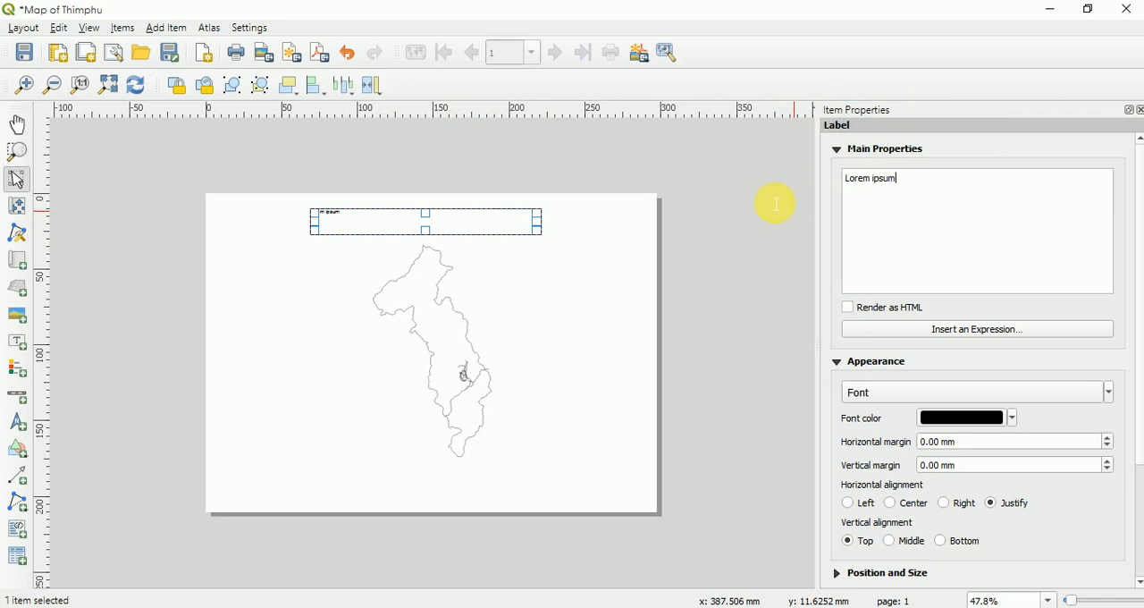
key(ctrl+a)
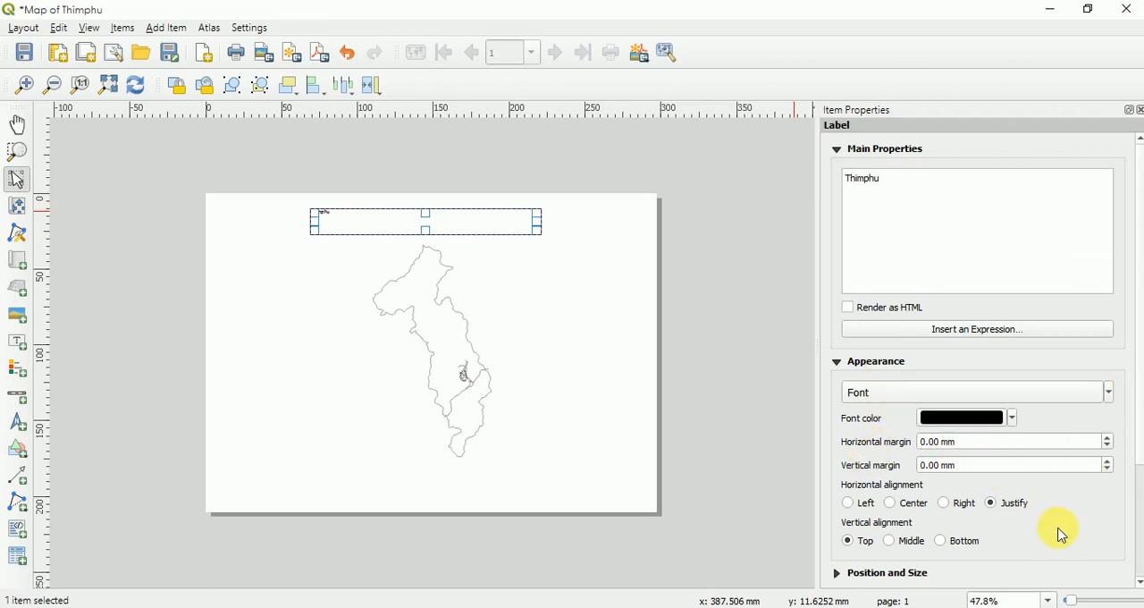
- Set the Thimphu label's font size to 45 pt, with Center horizontal and Middle vertical alignment
click(1107, 394)
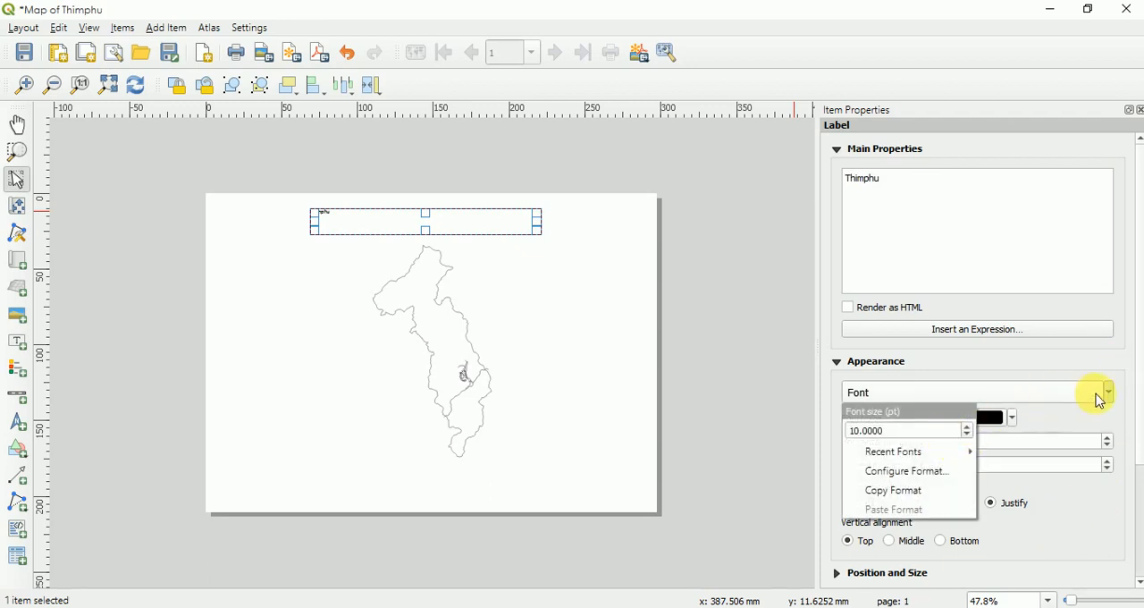
click(1108, 396)
click(1108, 394)
click(969, 433)
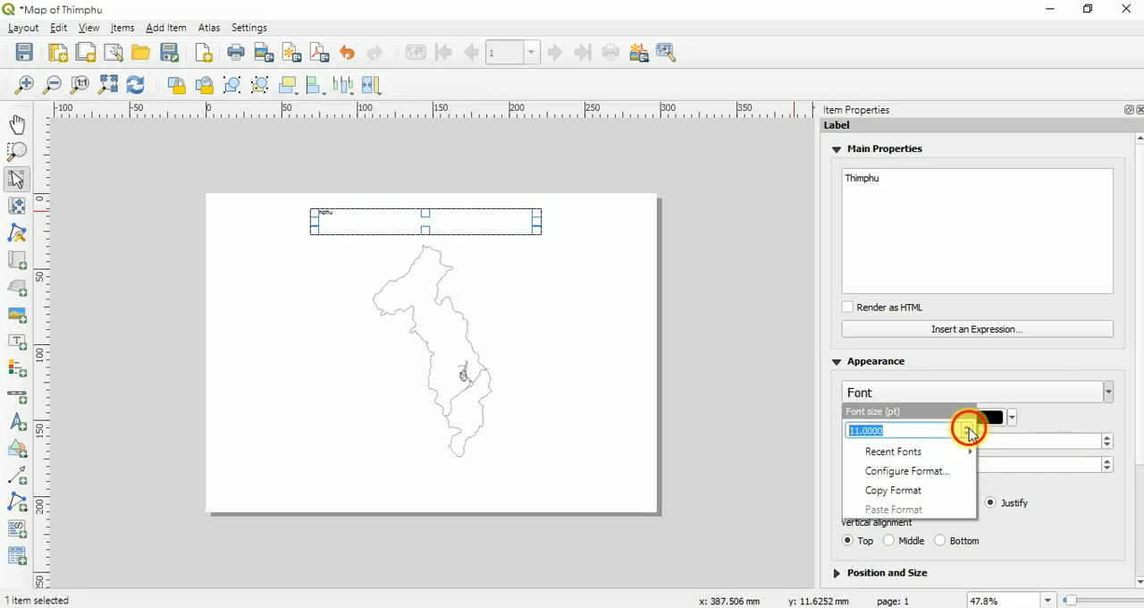
drag(971, 433, 972, 434)
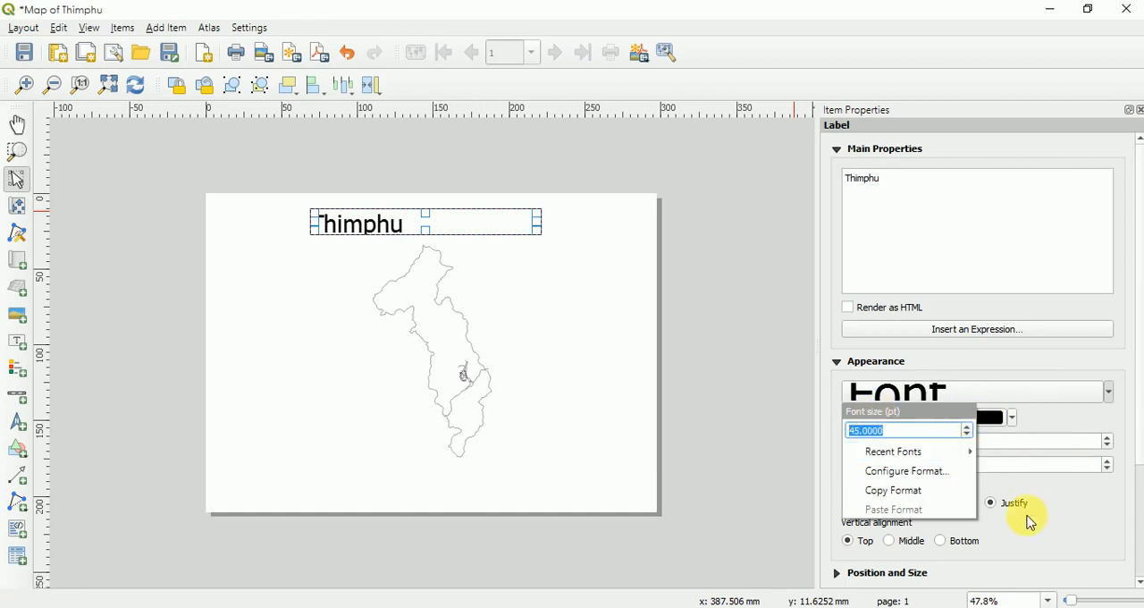
click(1054, 524)
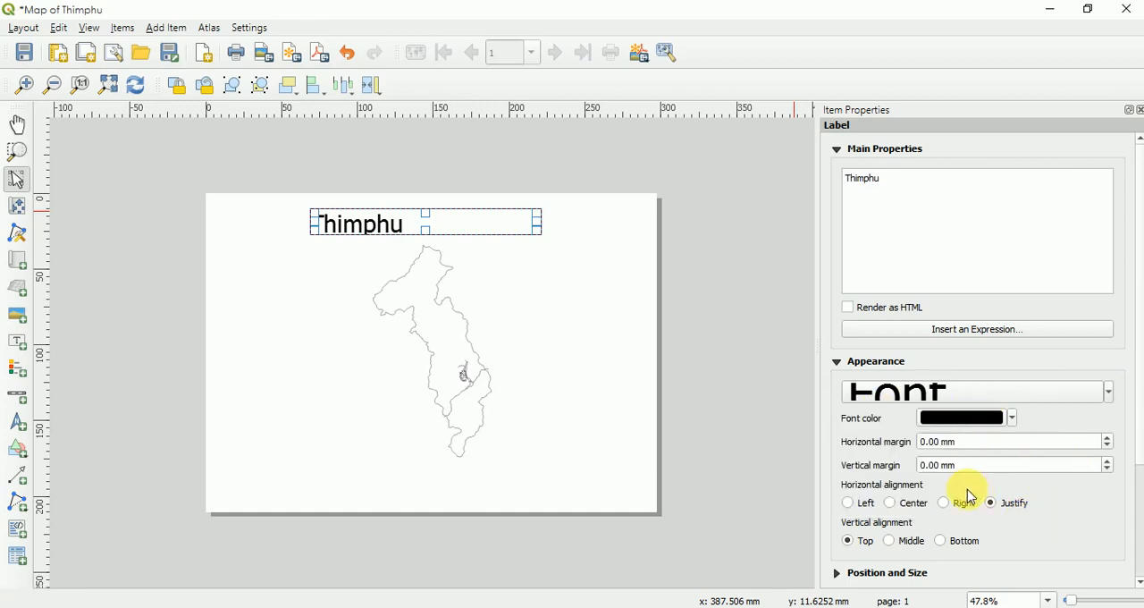
click(891, 504)
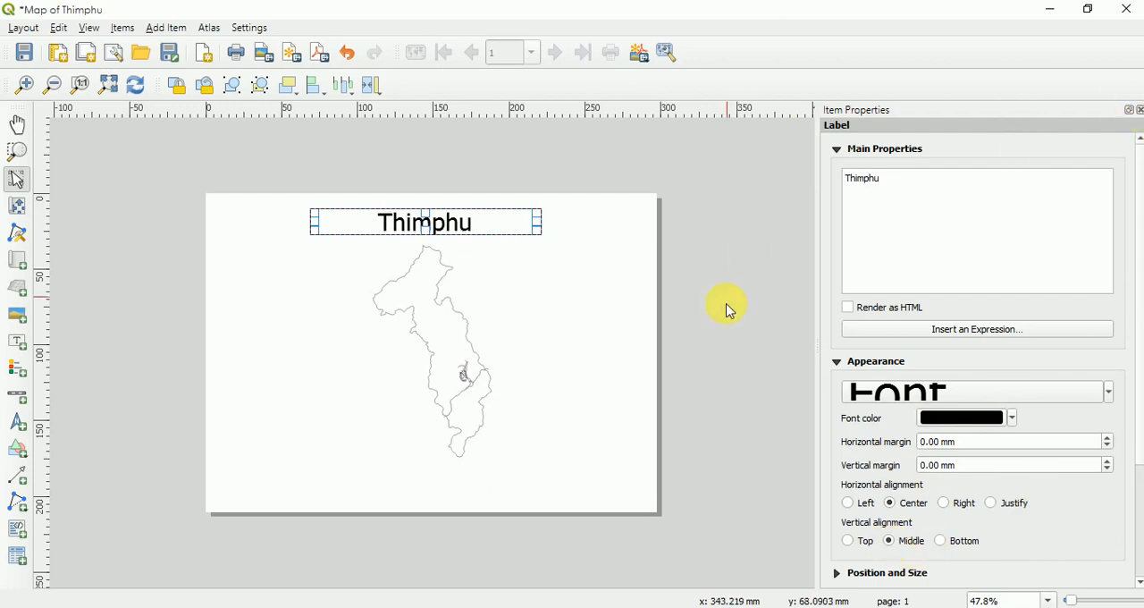
click(536, 295)
click(753, 286)
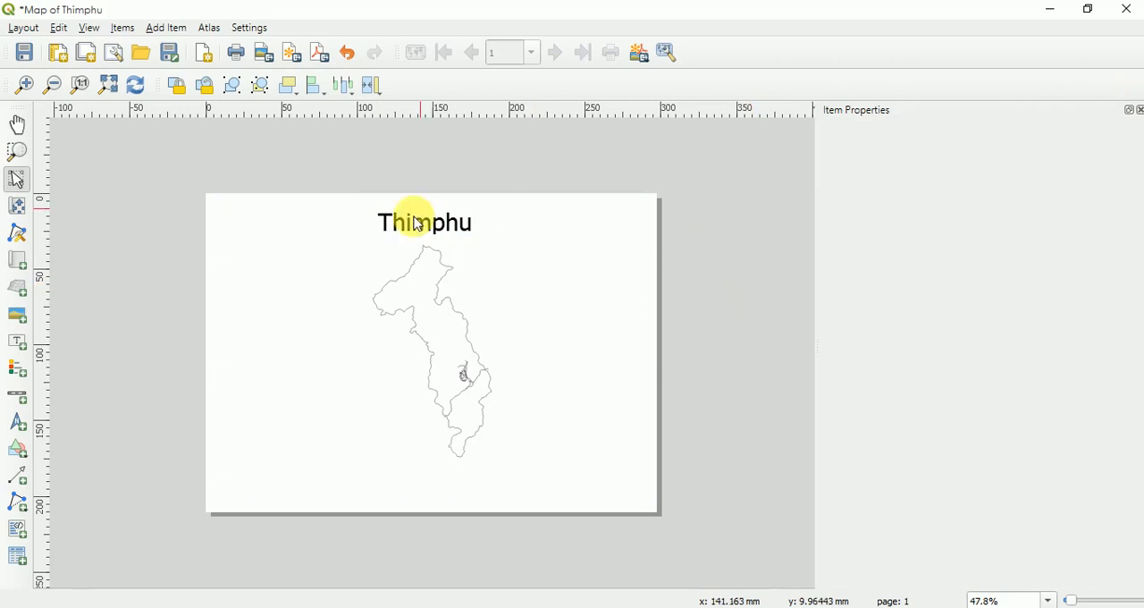
click(349, 286)
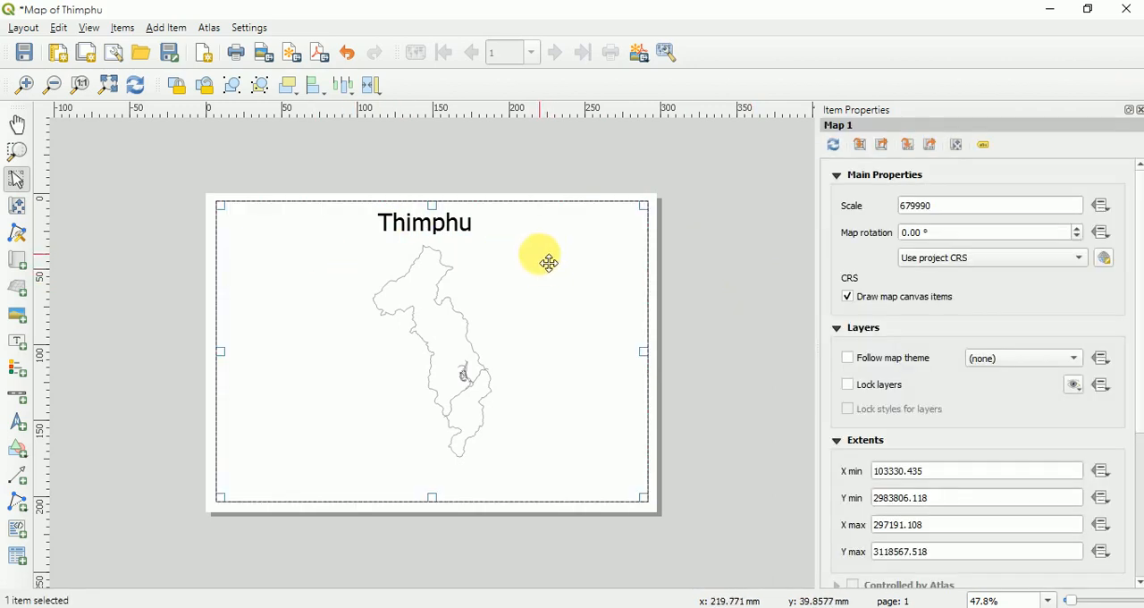
click(679, 253)
click(440, 232)
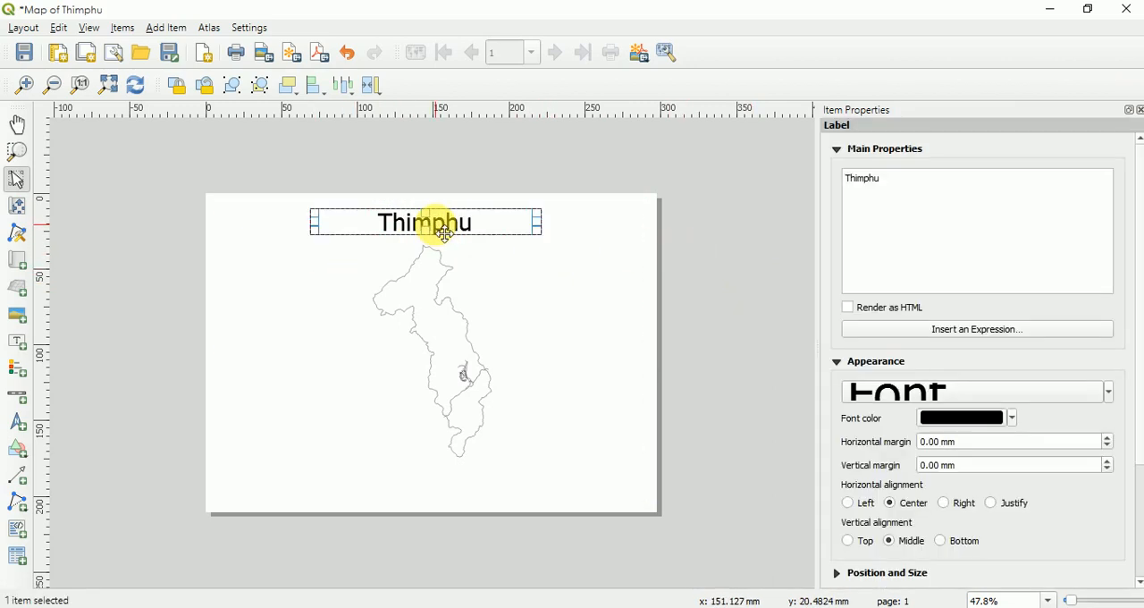
- Turn on a frame around the map item and set the frame color to green
click(734, 330)
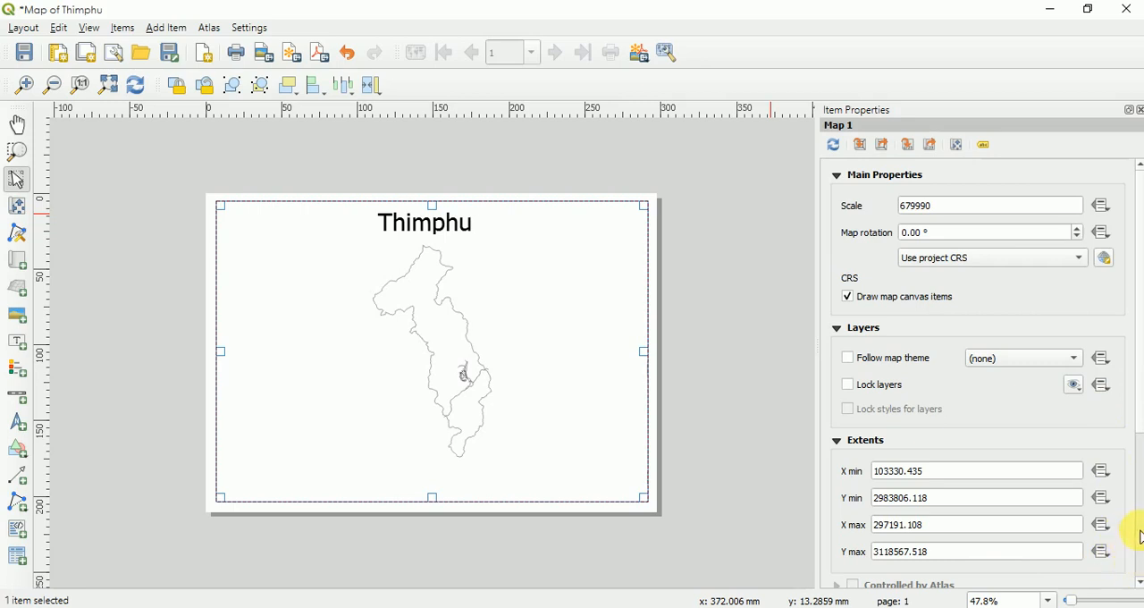
scroll(1140, 536, down, 5)
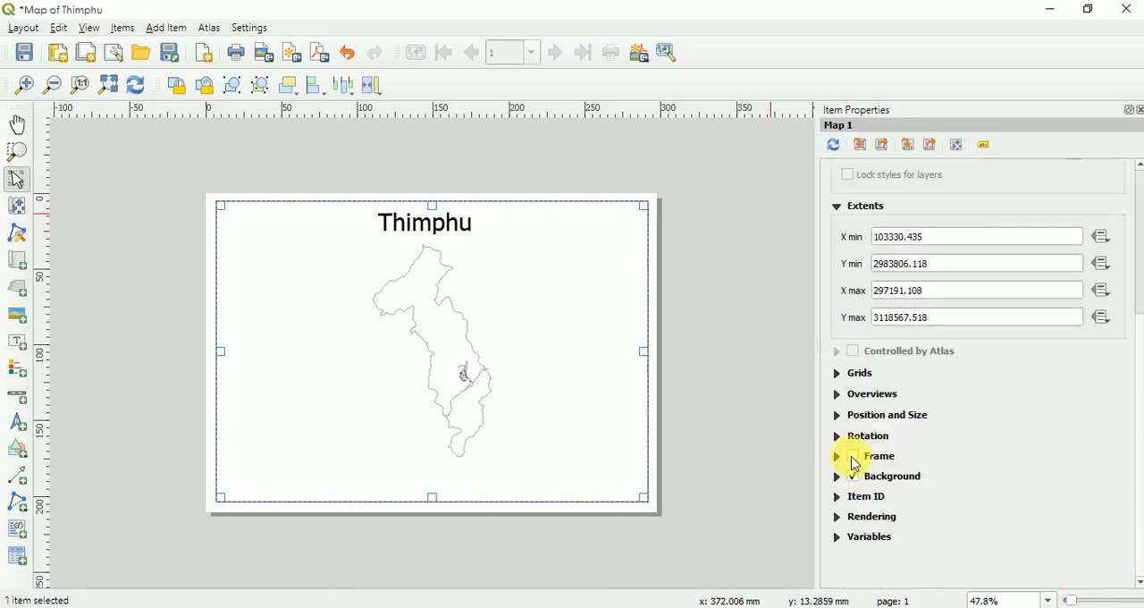
click(853, 458)
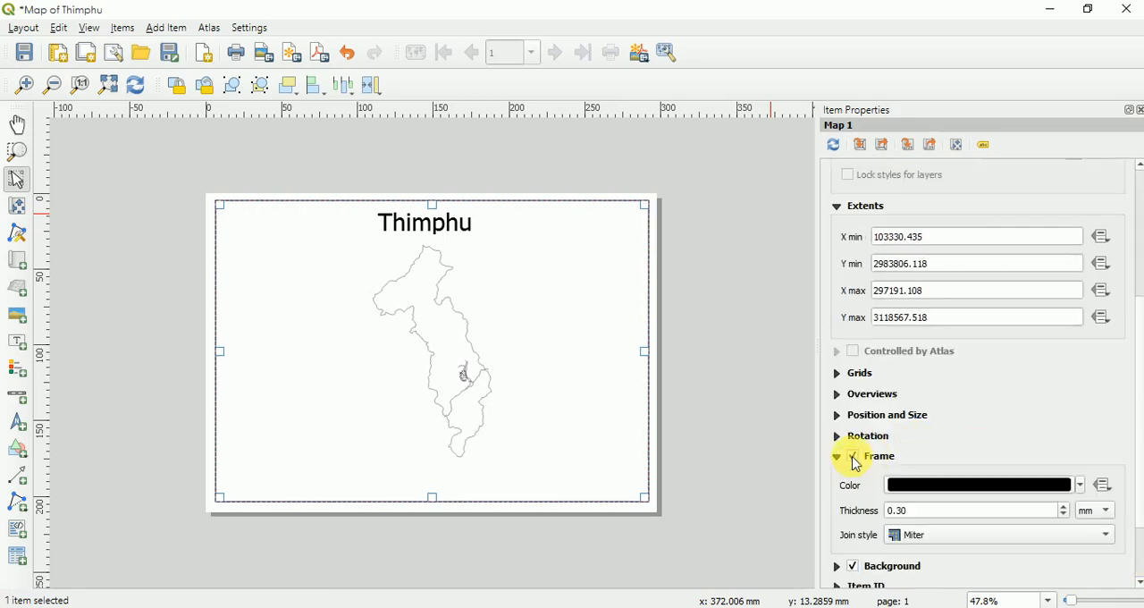
click(1081, 485)
click(896, 499)
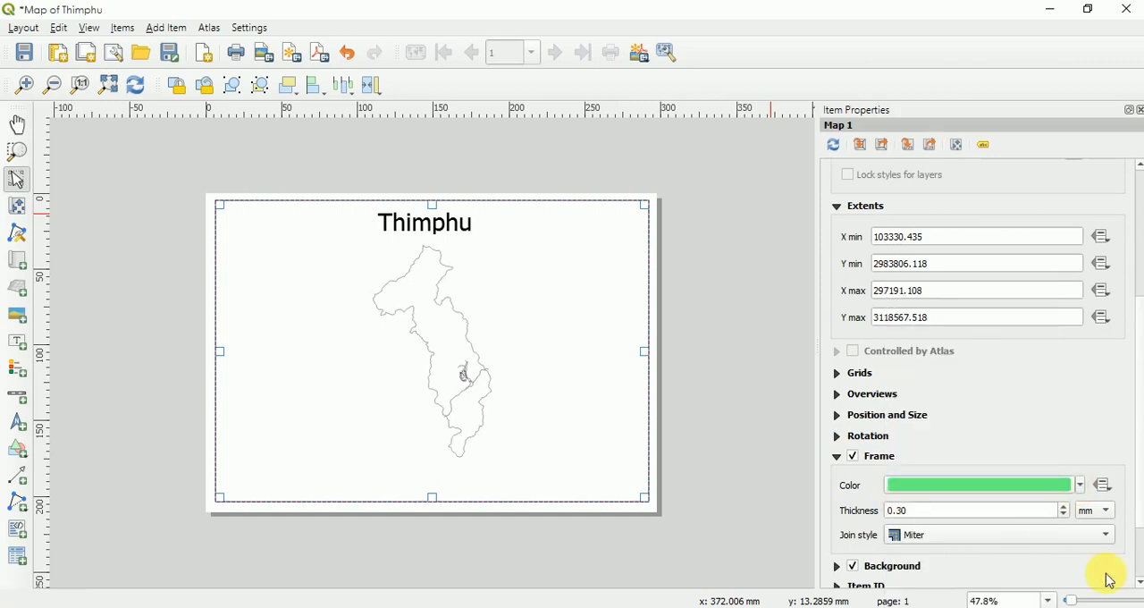
click(736, 351)
- Turn off the frame around the map item
click(548, 397)
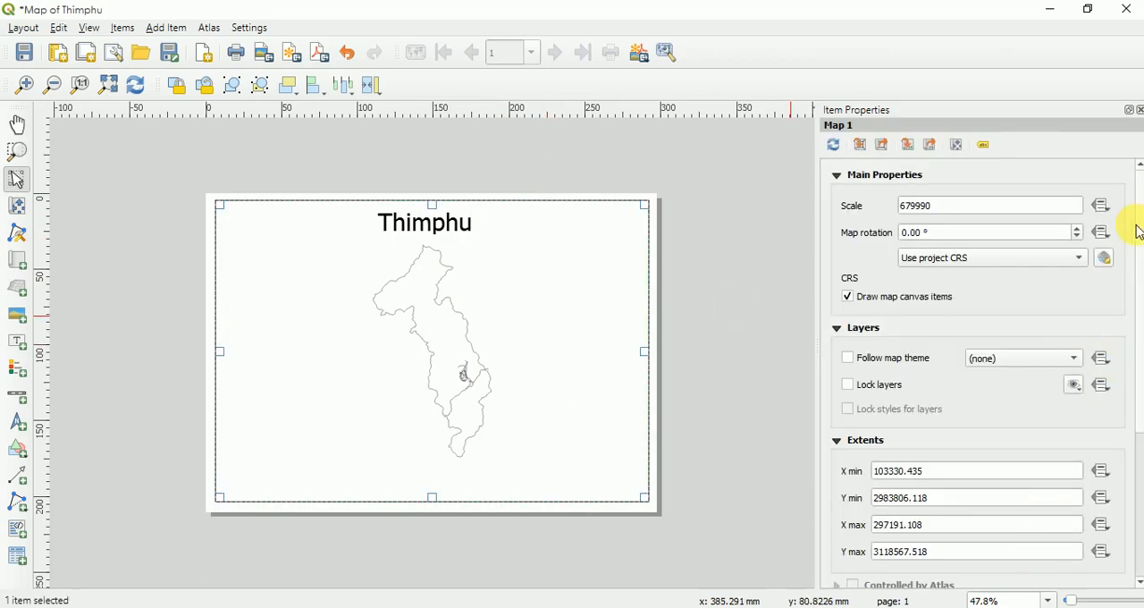
click(1138, 540)
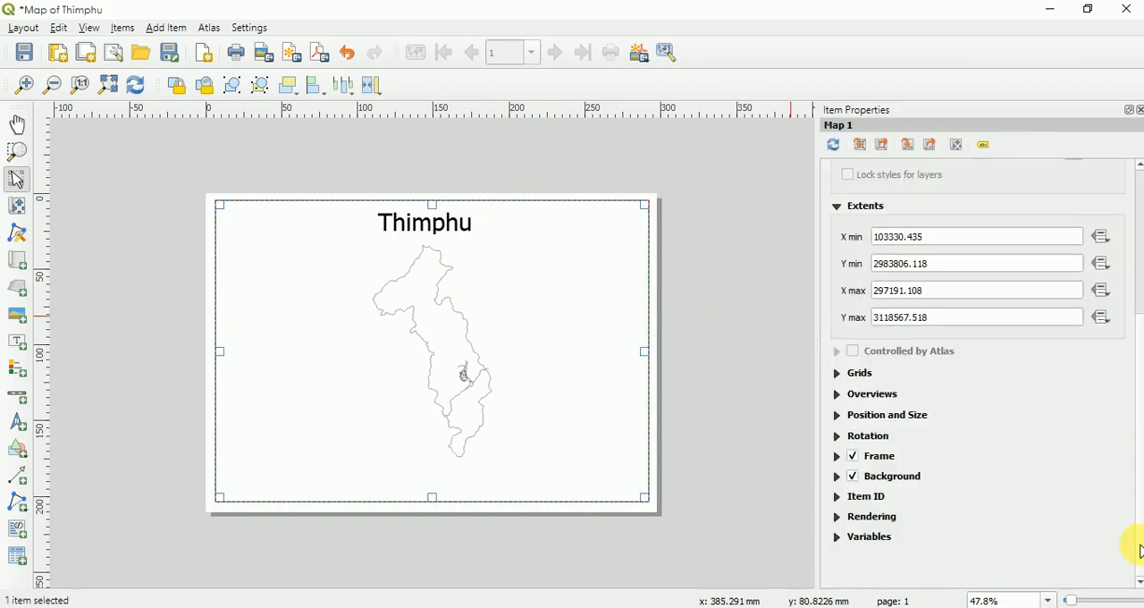
click(856, 458)
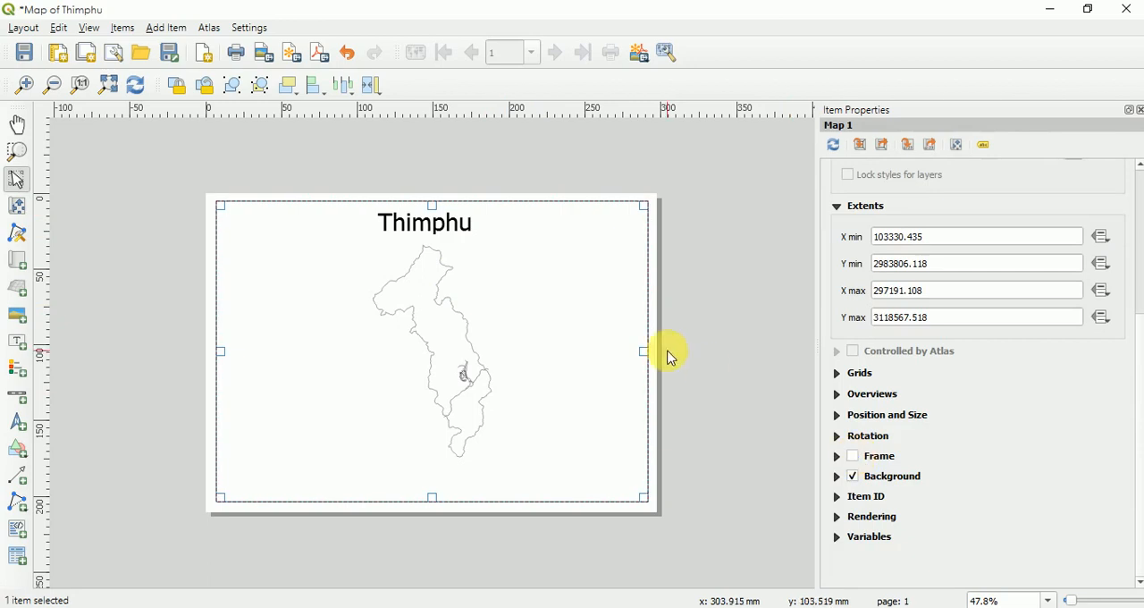
click(742, 371)
- Add a legend to the layout, in the empty area to the lower right of the district outline
click(168, 28)
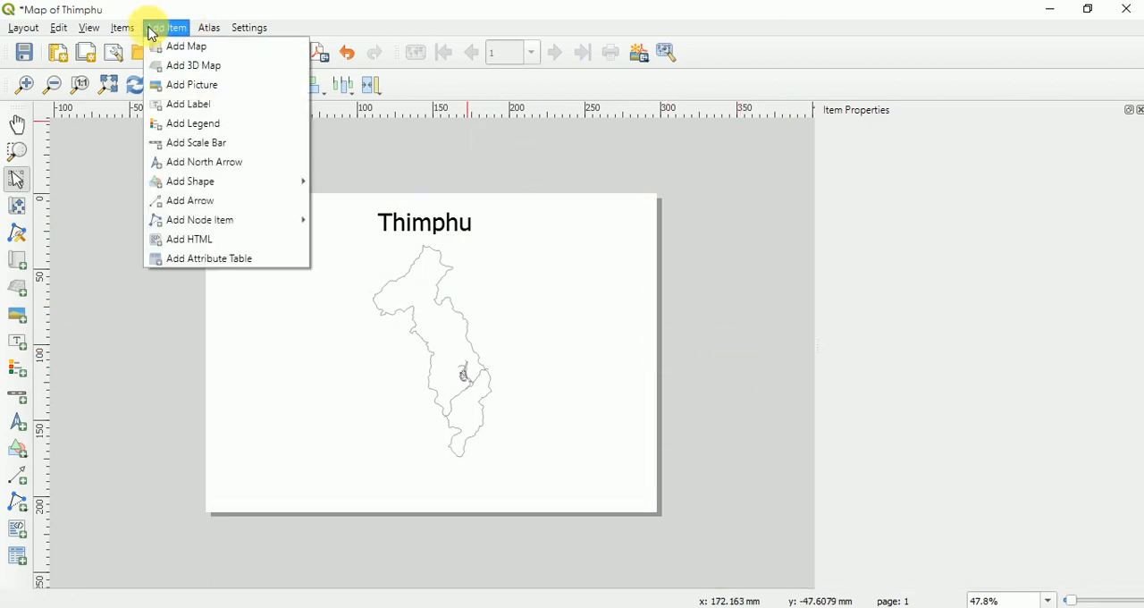
click(183, 123)
drag(528, 351, 632, 470)
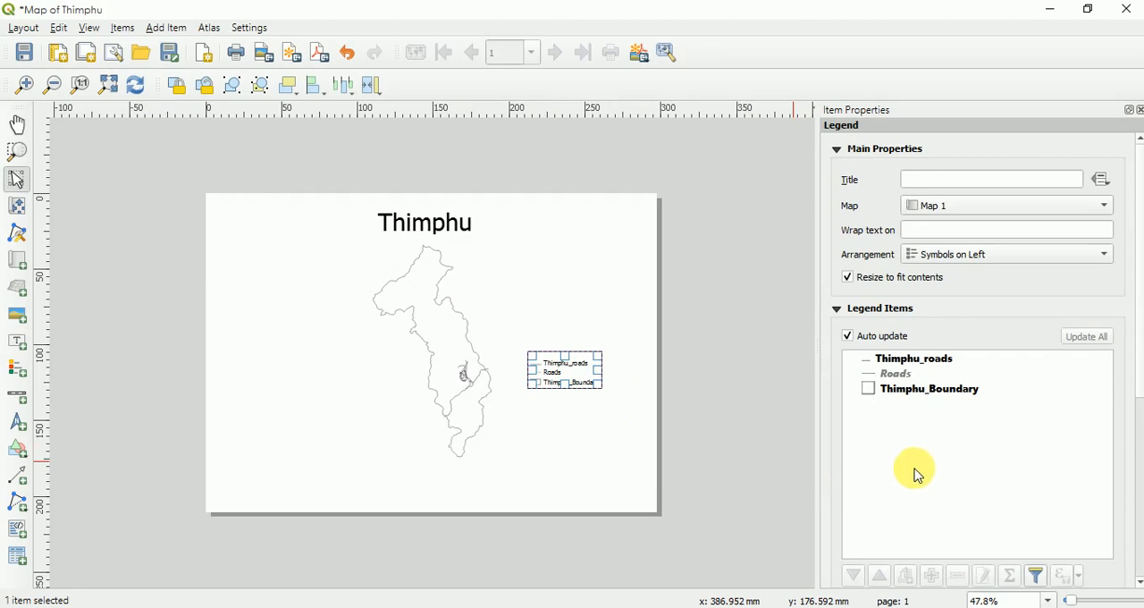
- Turn off the legend's auto update and remove the Roads and Thimphu_Boundary entries from it
click(885, 375)
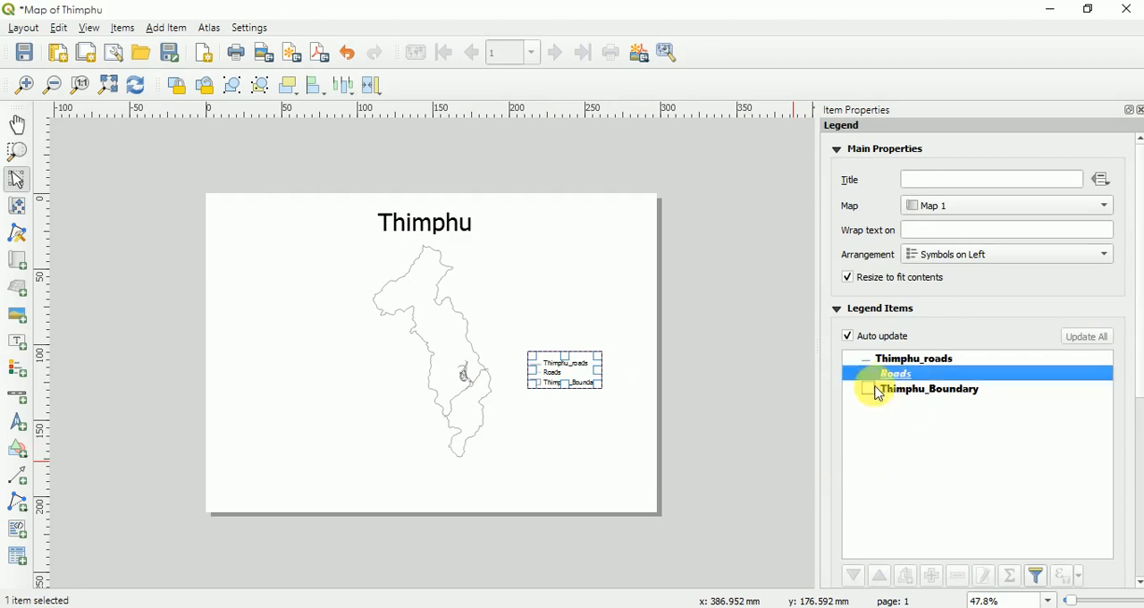
click(924, 442)
click(896, 376)
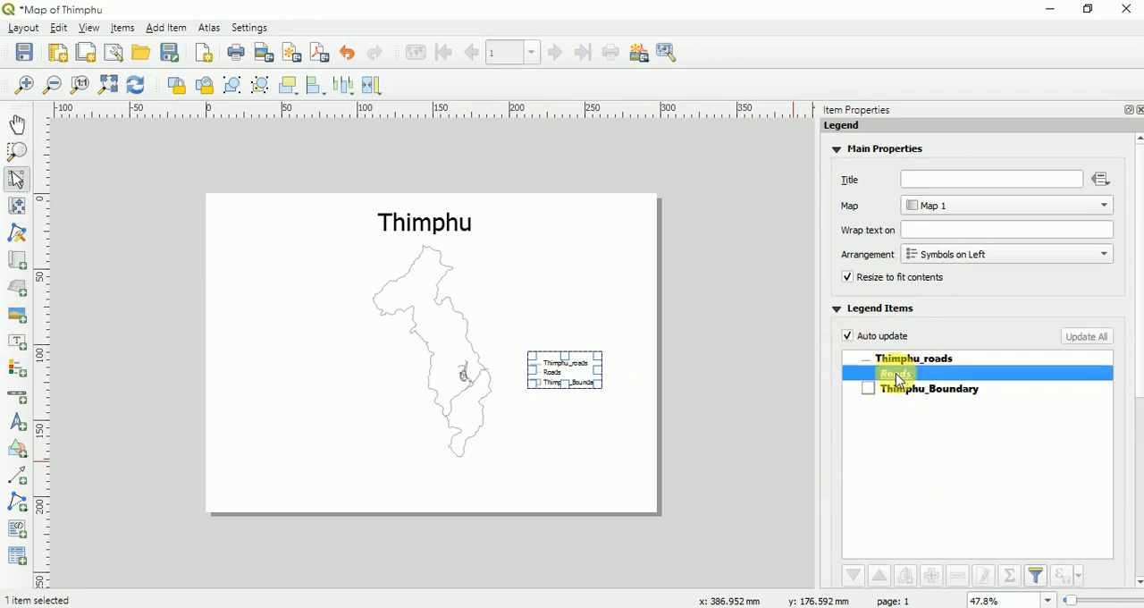
click(848, 337)
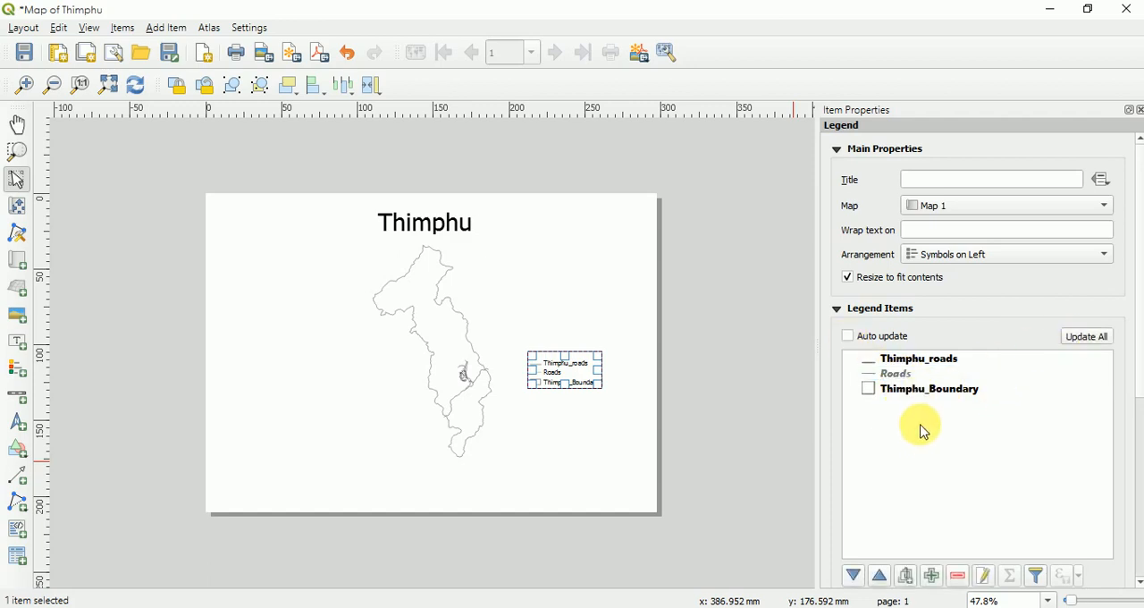
click(885, 372)
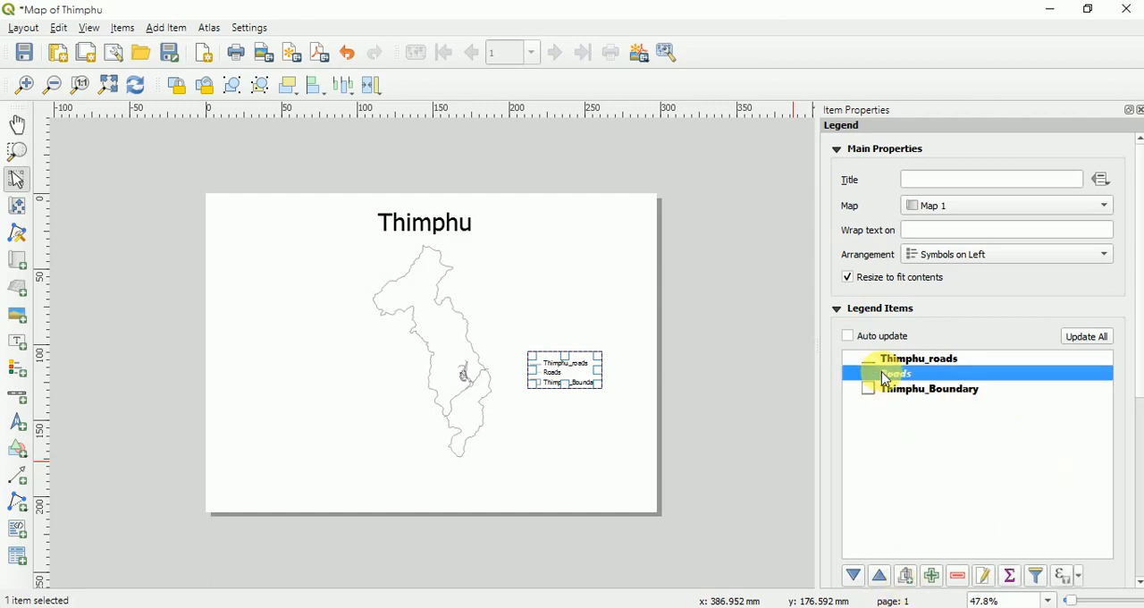
click(971, 575)
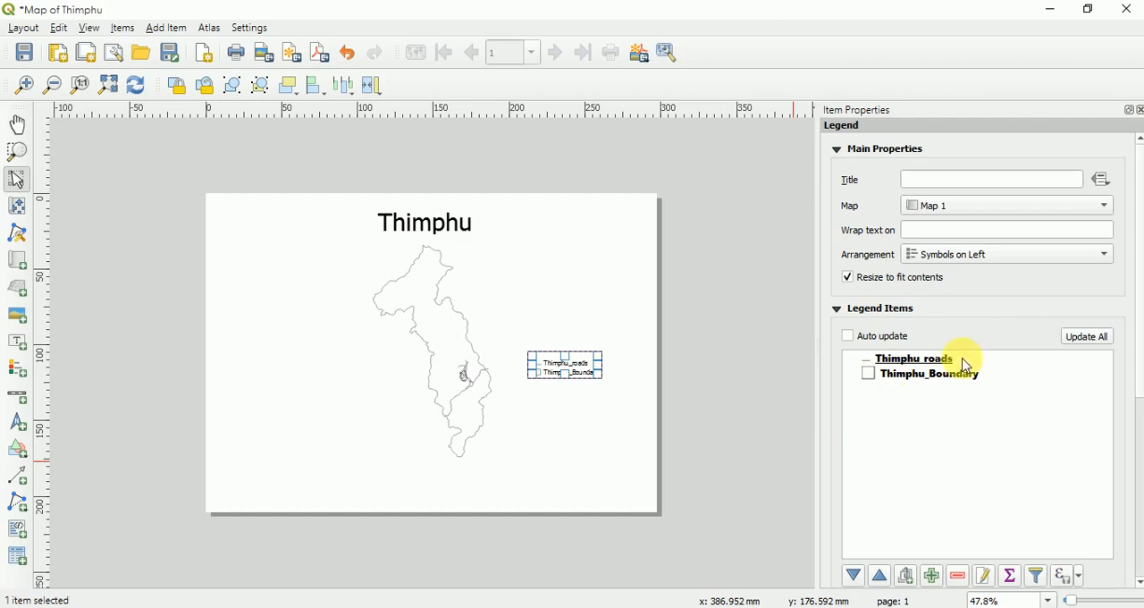
click(899, 381)
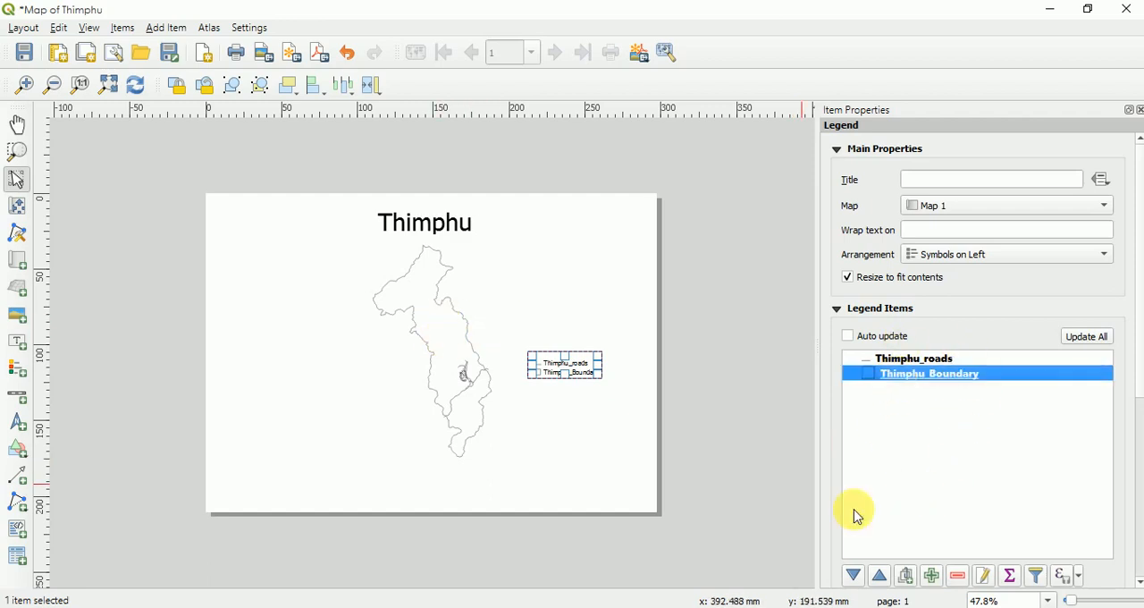
click(957, 576)
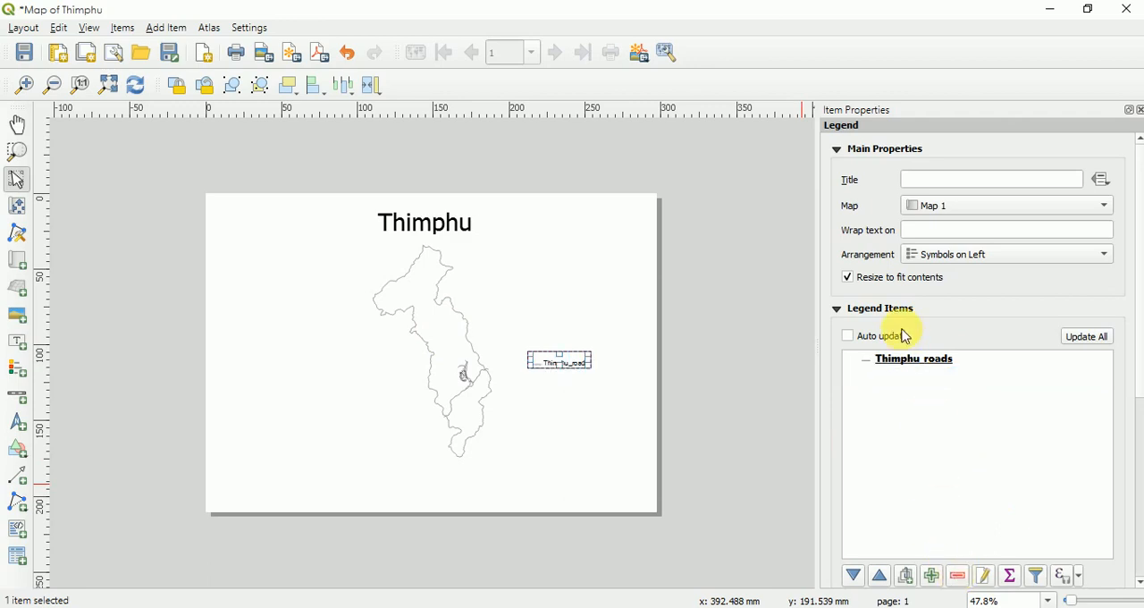
- Rename the legend's Thimphu_roads entry as Road
click(903, 366)
right_click(908, 368)
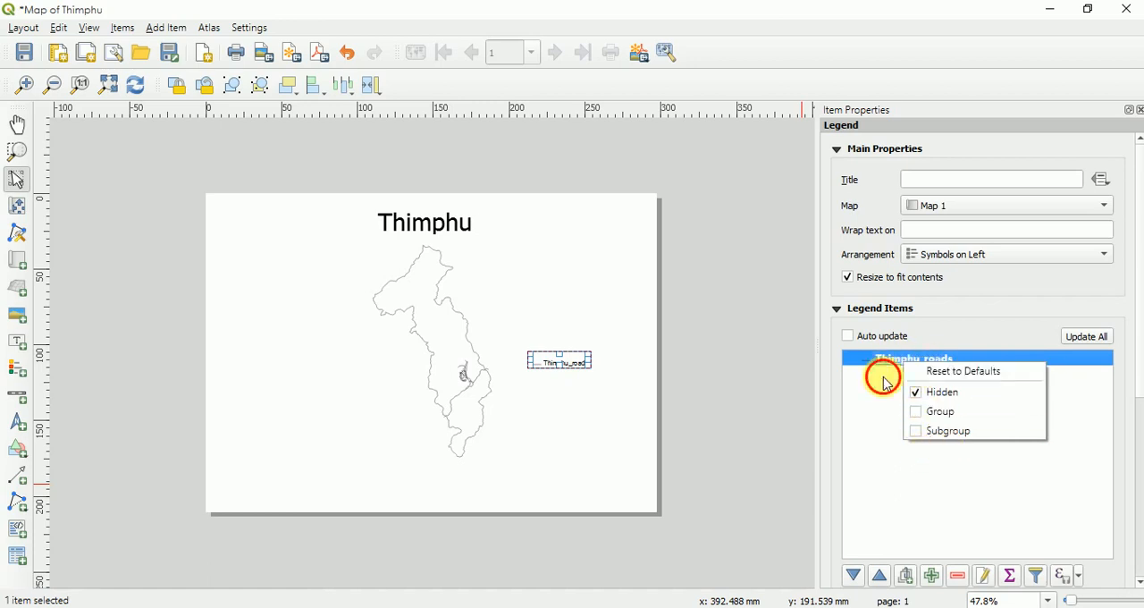
click(894, 371)
double_click(901, 365)
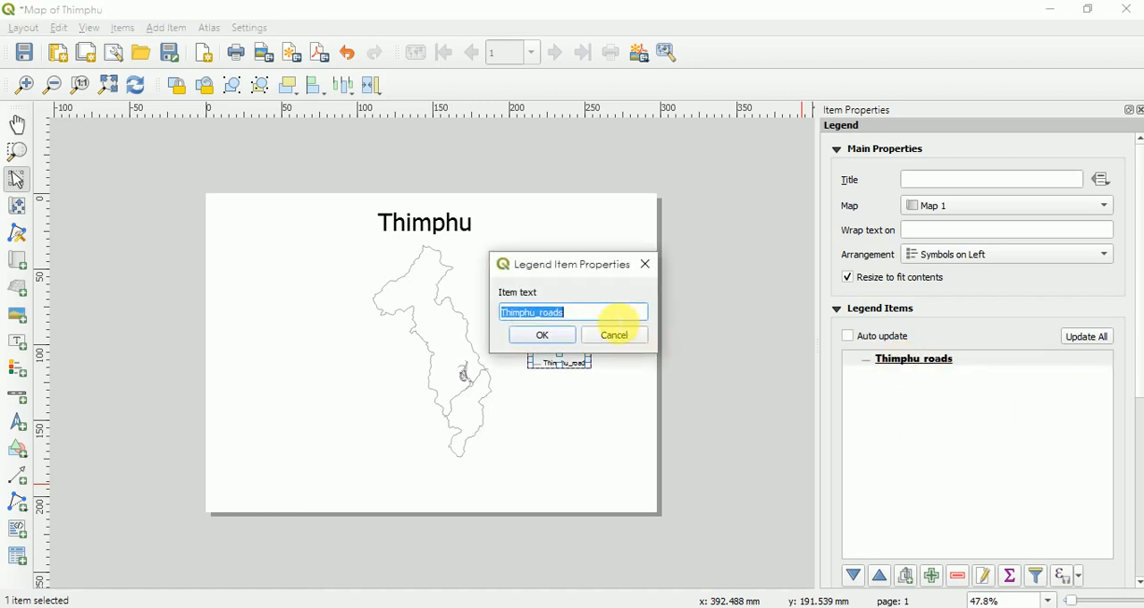
click(561, 337)
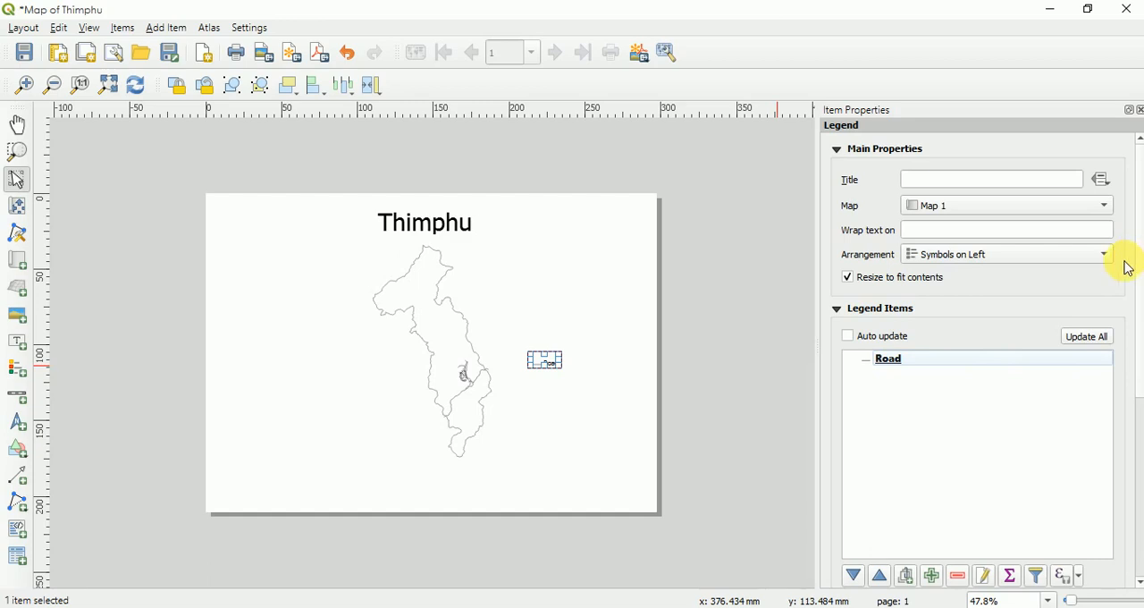
- Move the Road legend toward the page's lower-right corner and enlarge its box slightly
scroll(1135, 481, down, 3)
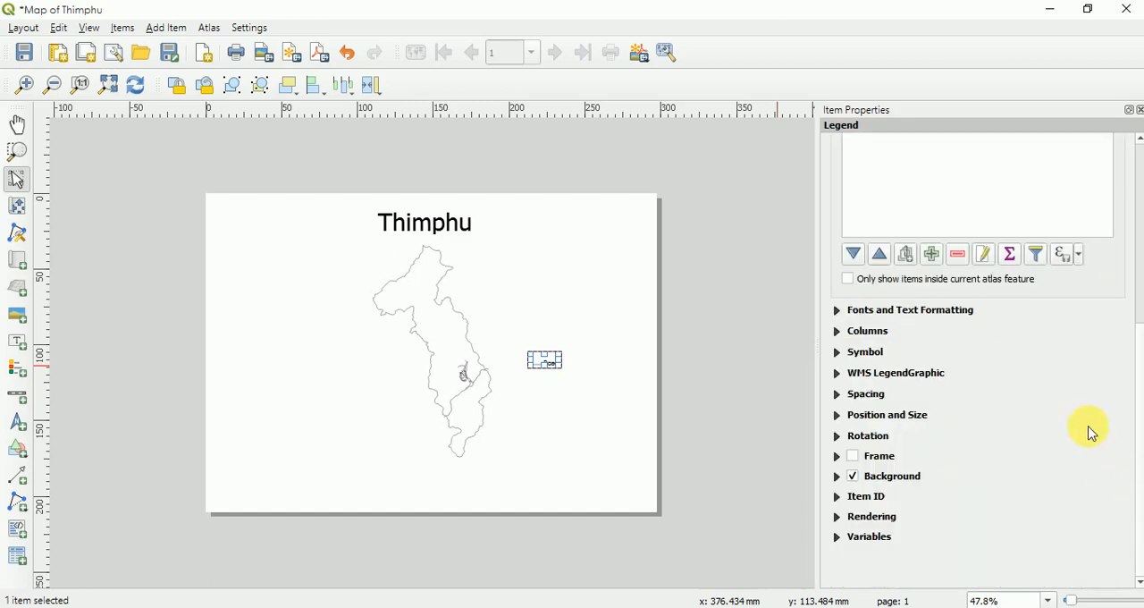
click(840, 313)
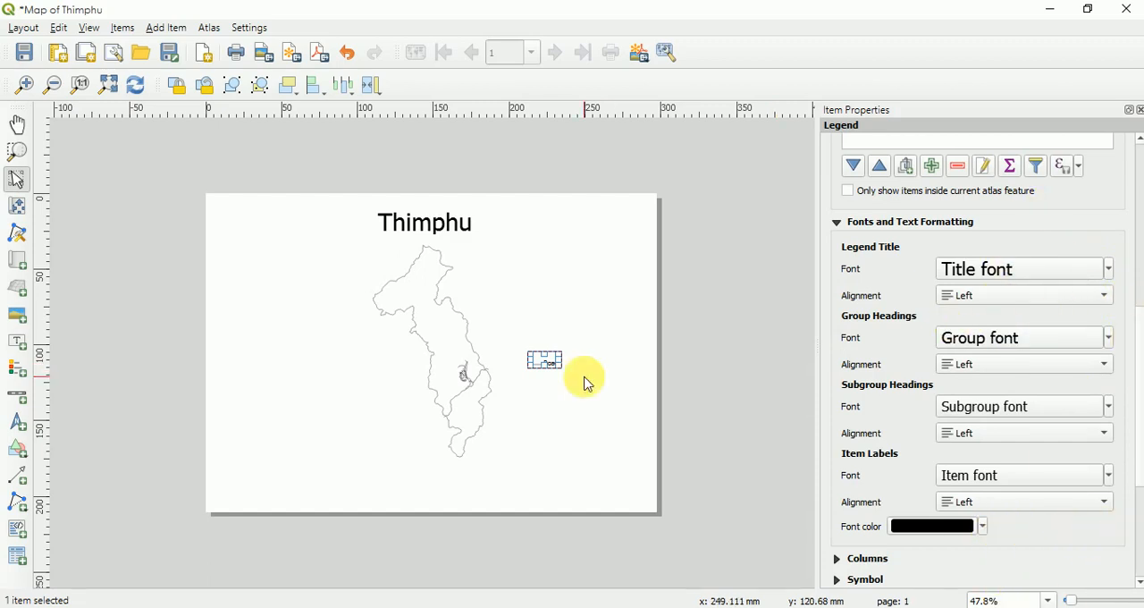
drag(546, 367, 586, 451)
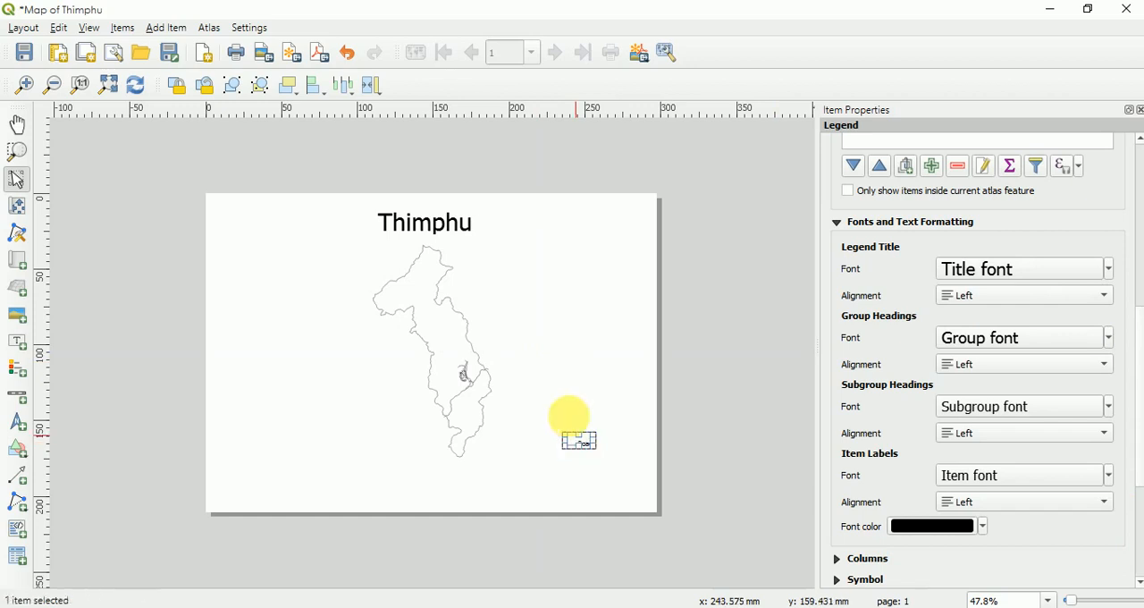
click(576, 389)
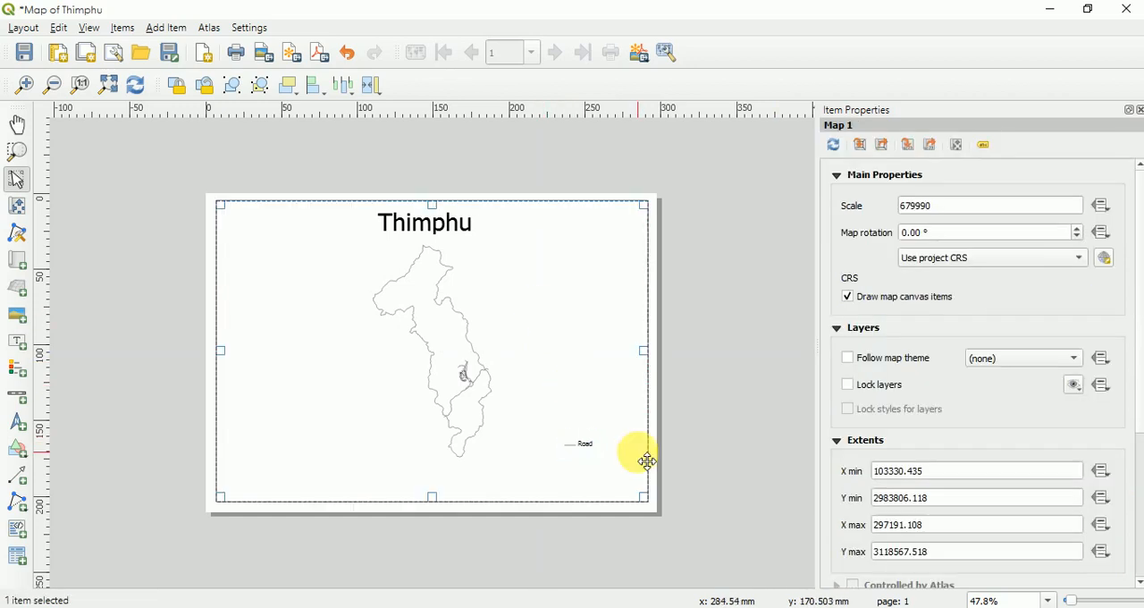
click(582, 447)
drag(584, 441, 618, 441)
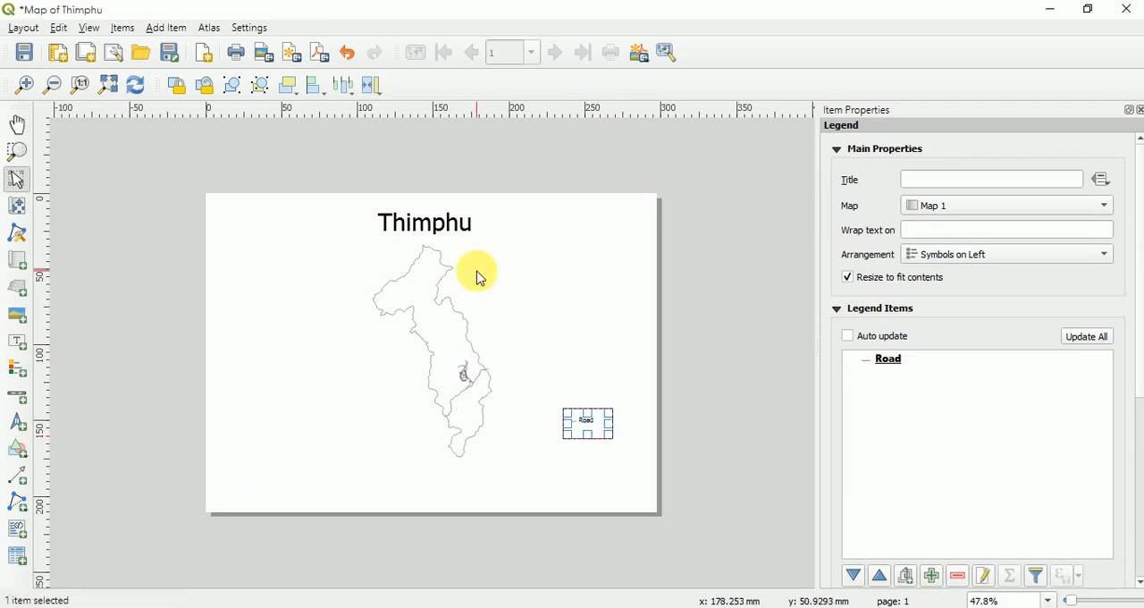
click(567, 304)
- Add a scale bar in kilometers linked to Map 1, just below the district outline
click(156, 26)
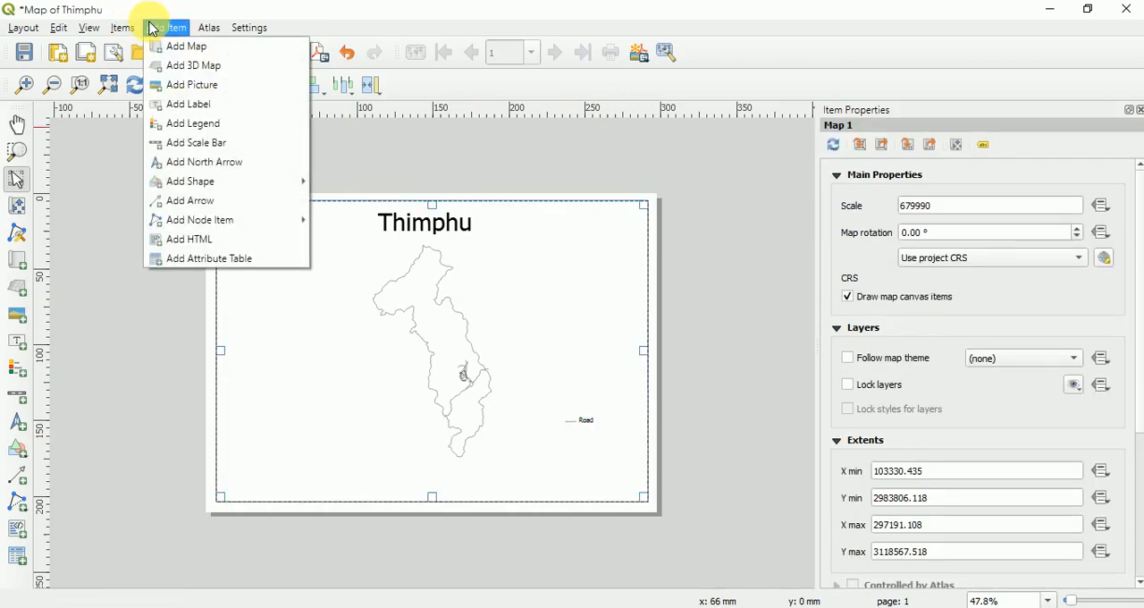
click(172, 149)
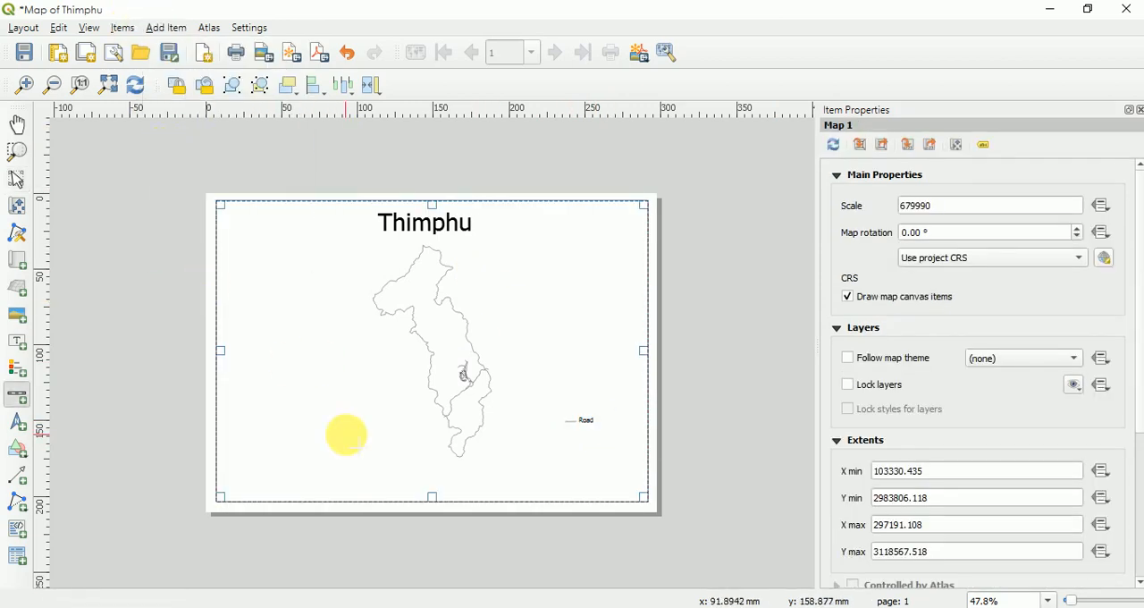
drag(361, 454, 536, 480)
drag(403, 469, 522, 482)
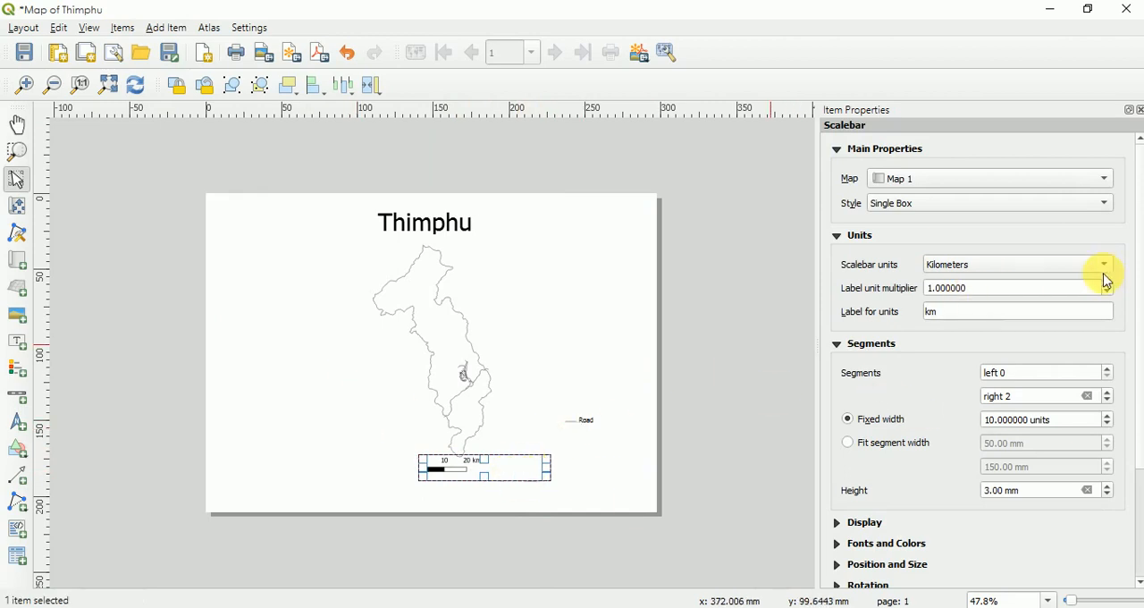
click(1070, 278)
click(1072, 273)
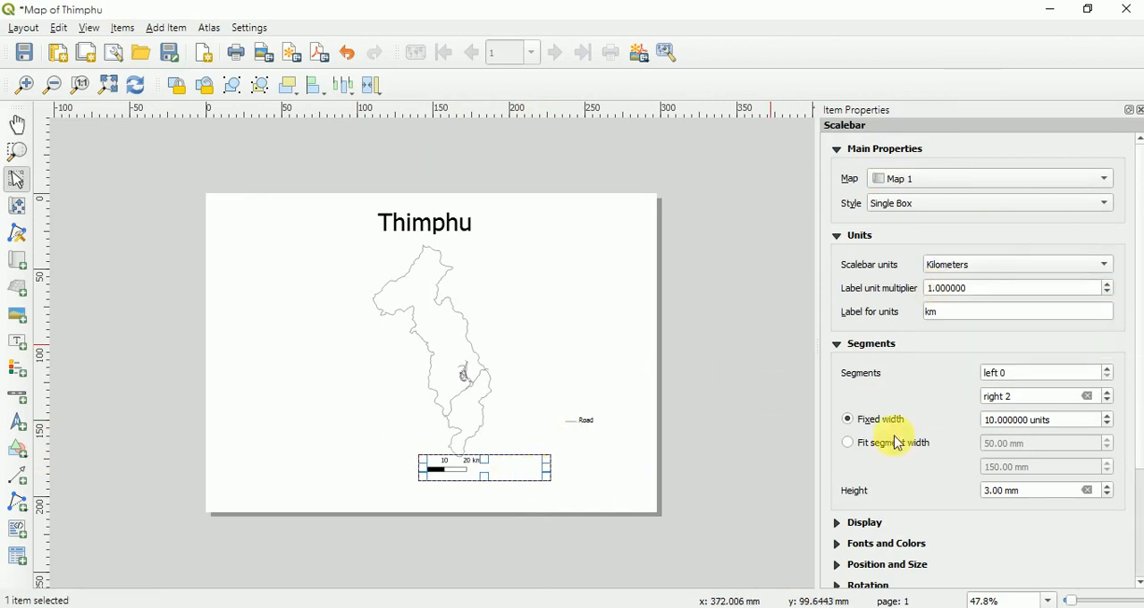
click(483, 490)
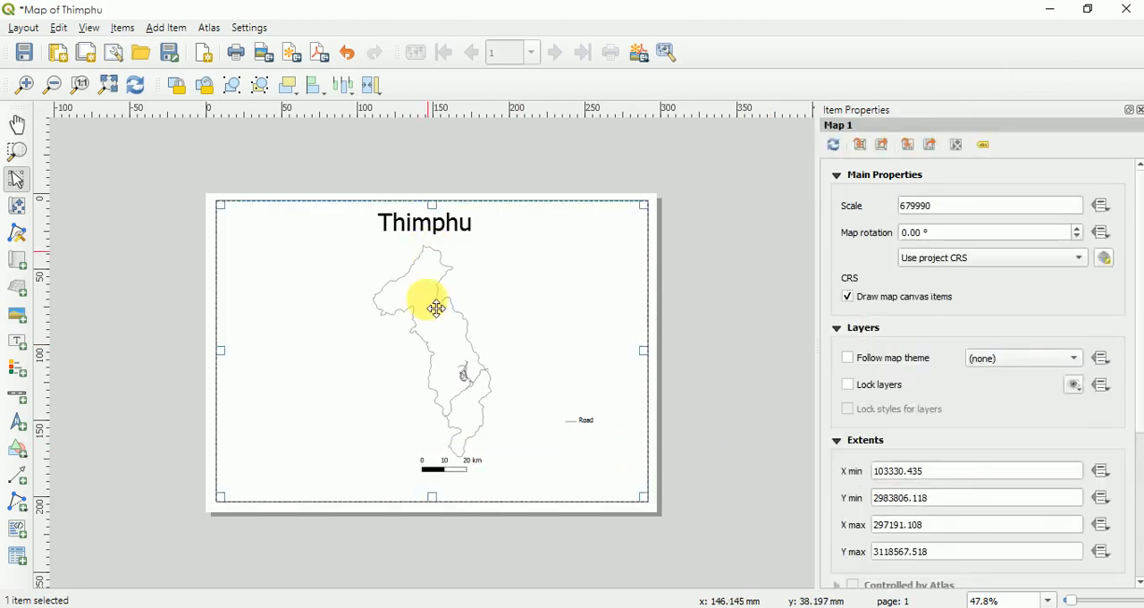
click(720, 444)
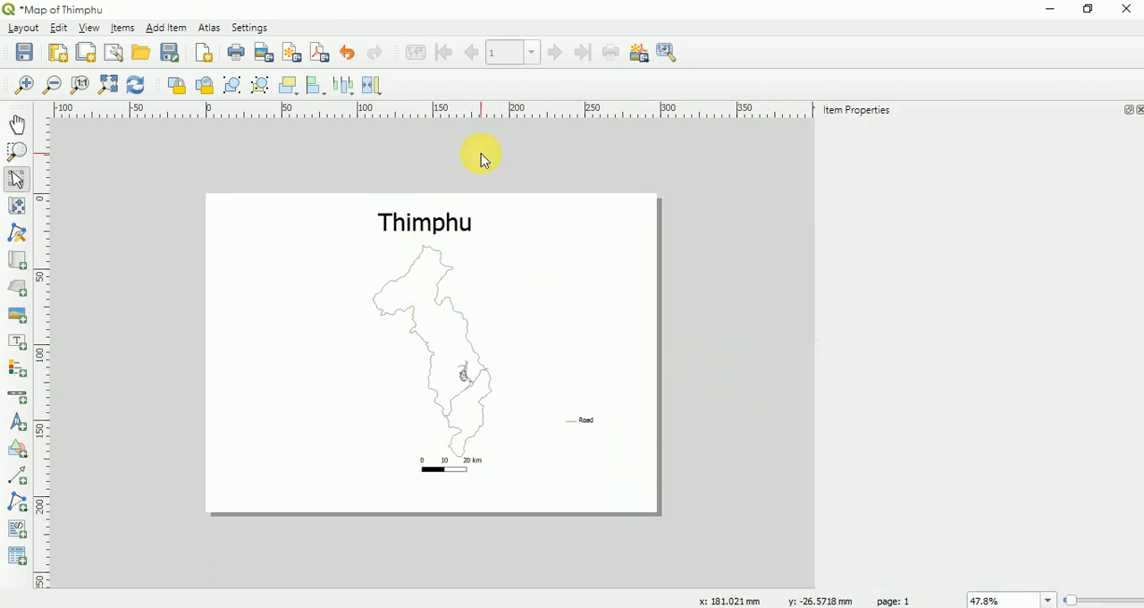
- Add a north arrow with the default arrow image near the page's upper-right corner, beside the Thimphu title
click(158, 28)
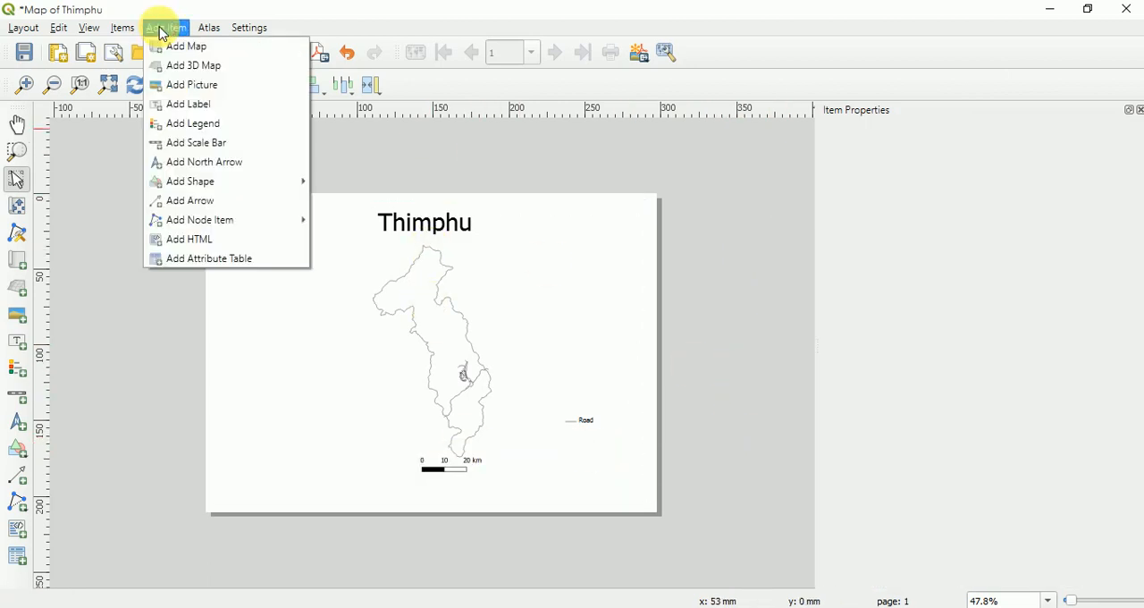
click(177, 163)
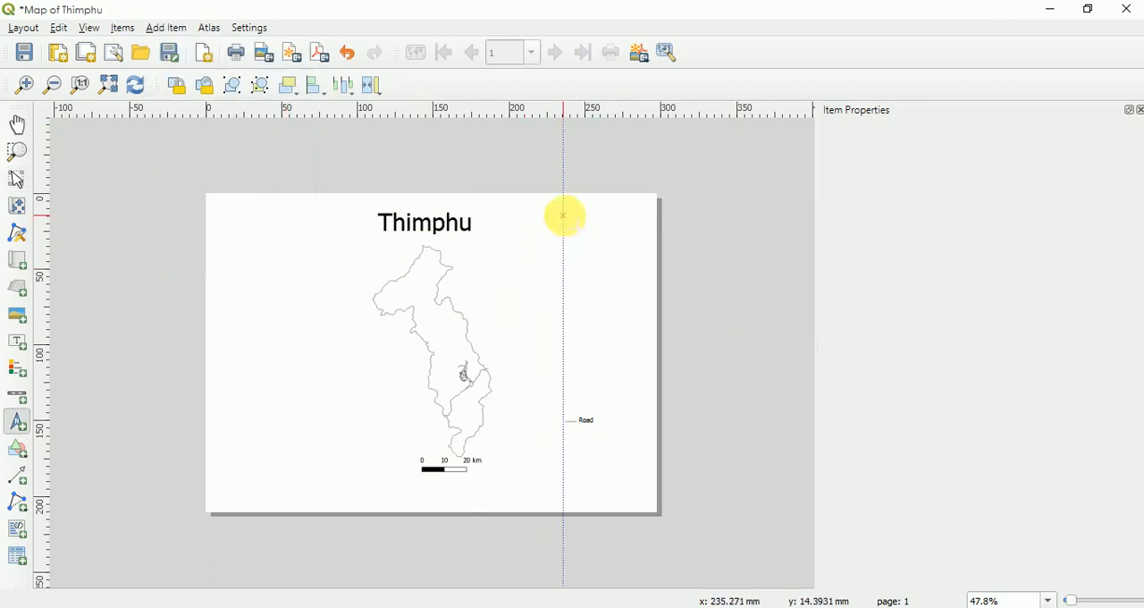
drag(563, 214, 633, 292)
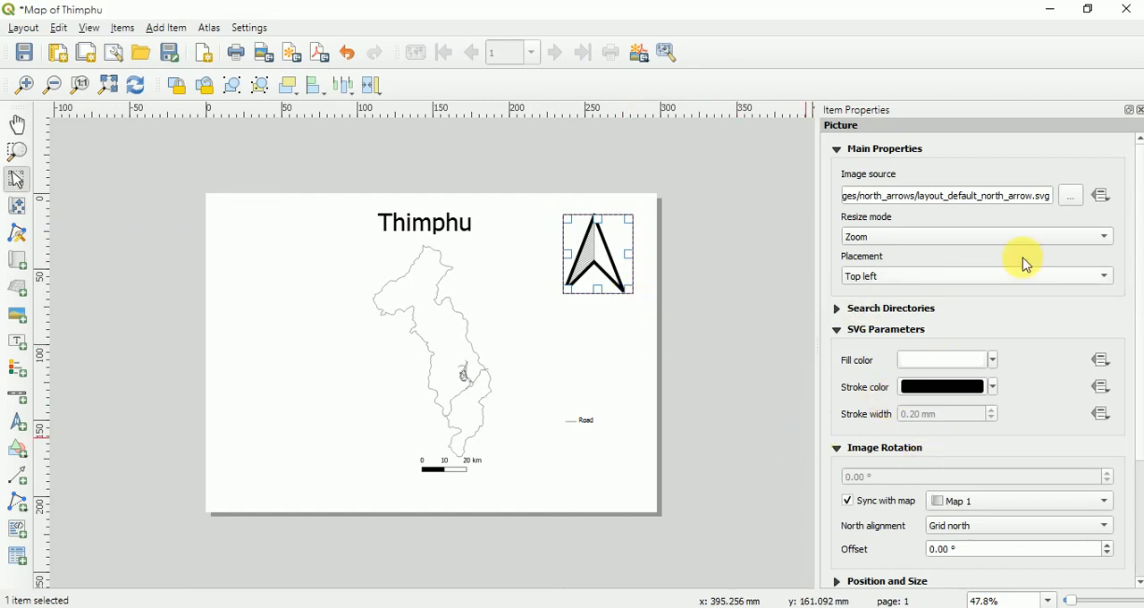
click(1071, 196)
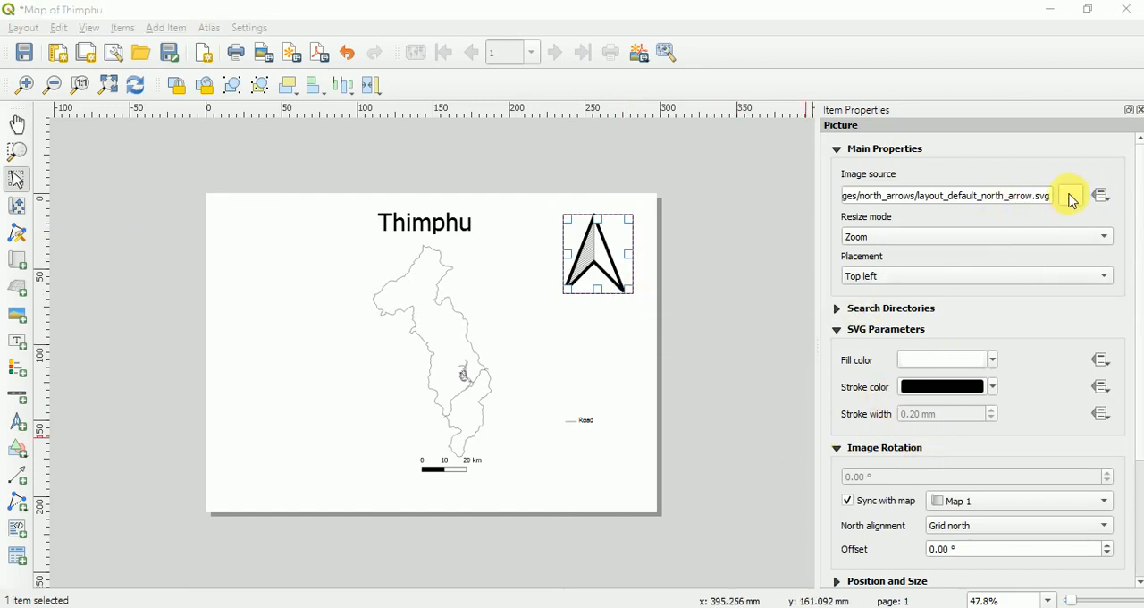
click(553, 33)
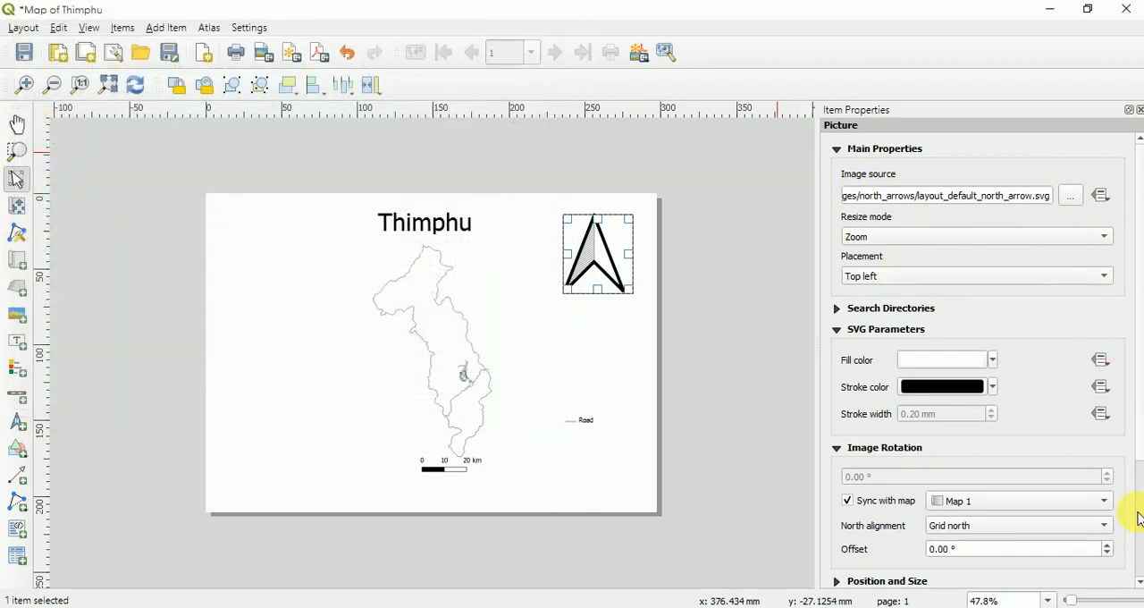
- Collapse the north arrow's Image Rotation, Position and Size, and Item ID properties, and shrink the arrow to slightly over half its size
scroll(1139, 519, down, 3)
click(837, 416)
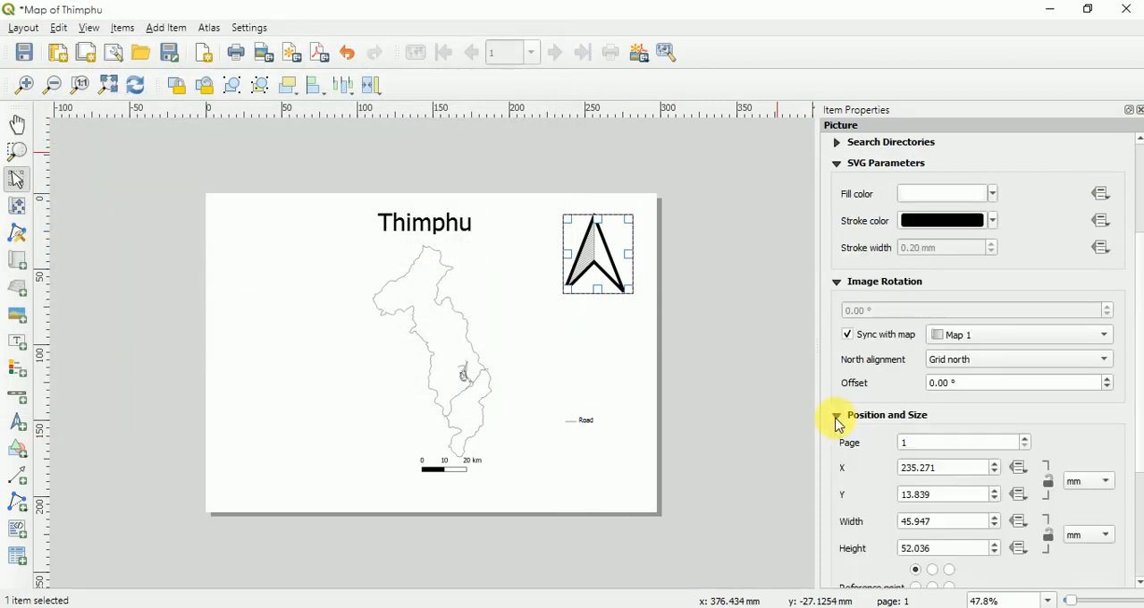
click(837, 417)
click(836, 498)
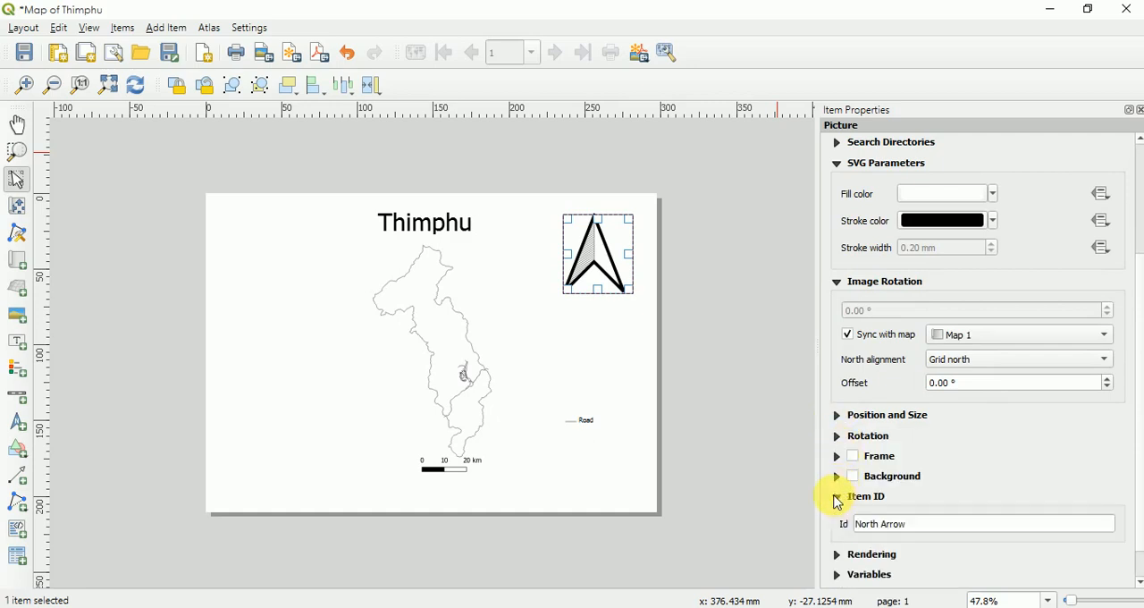
click(837, 497)
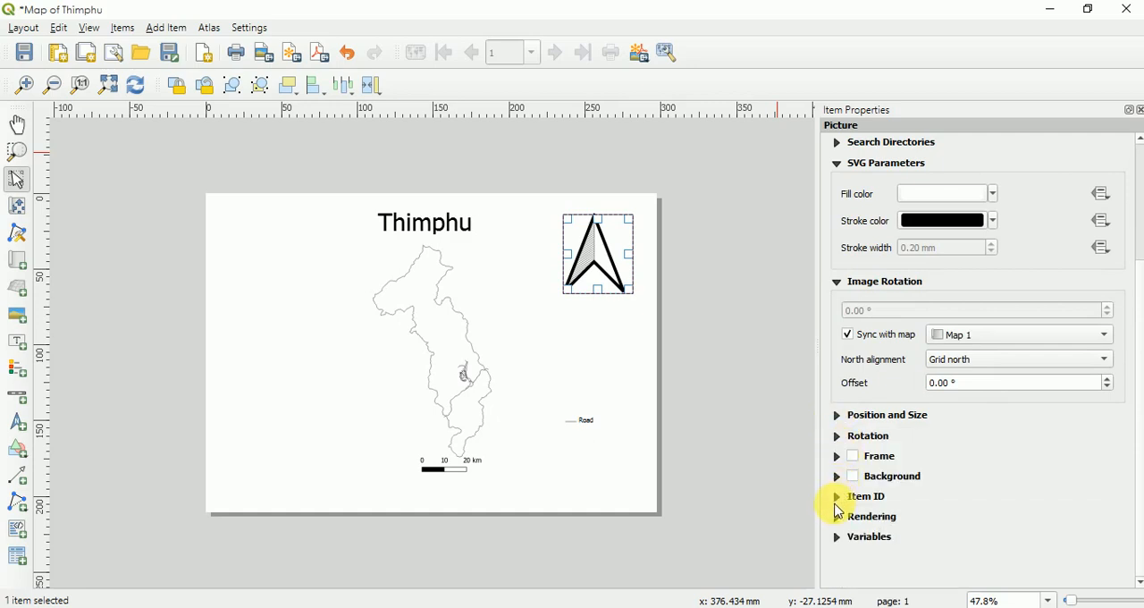
click(838, 283)
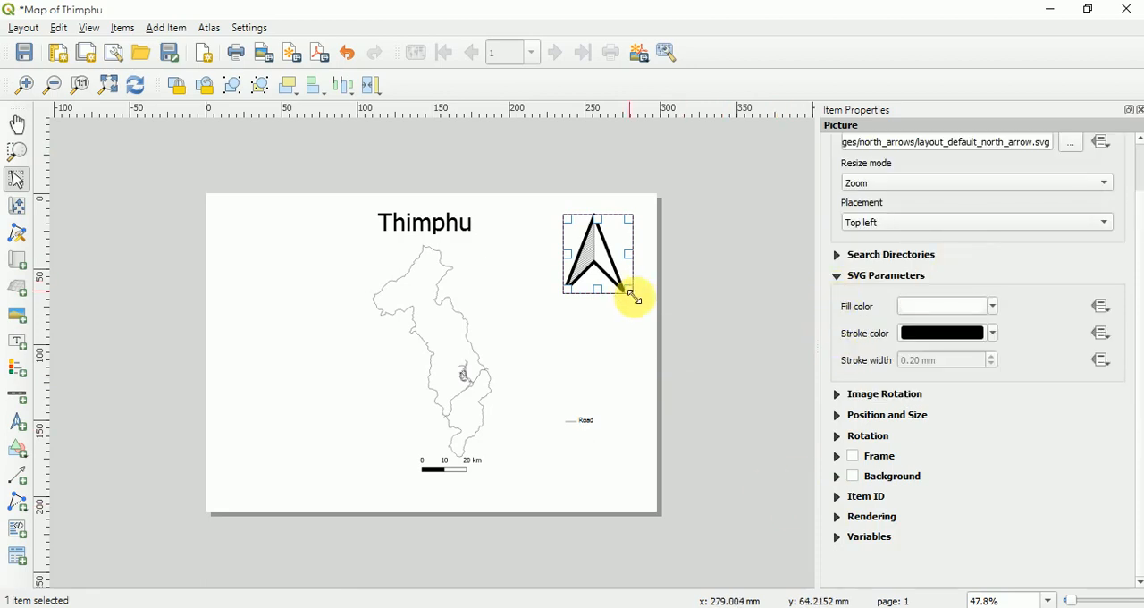
drag(633, 292, 606, 266)
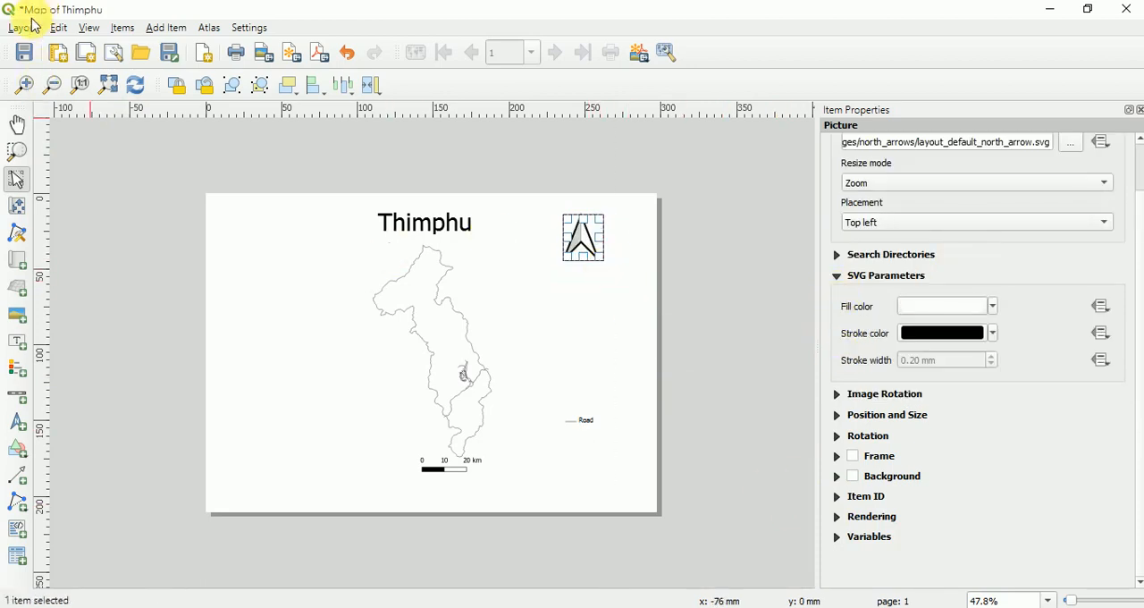
click(777, 352)
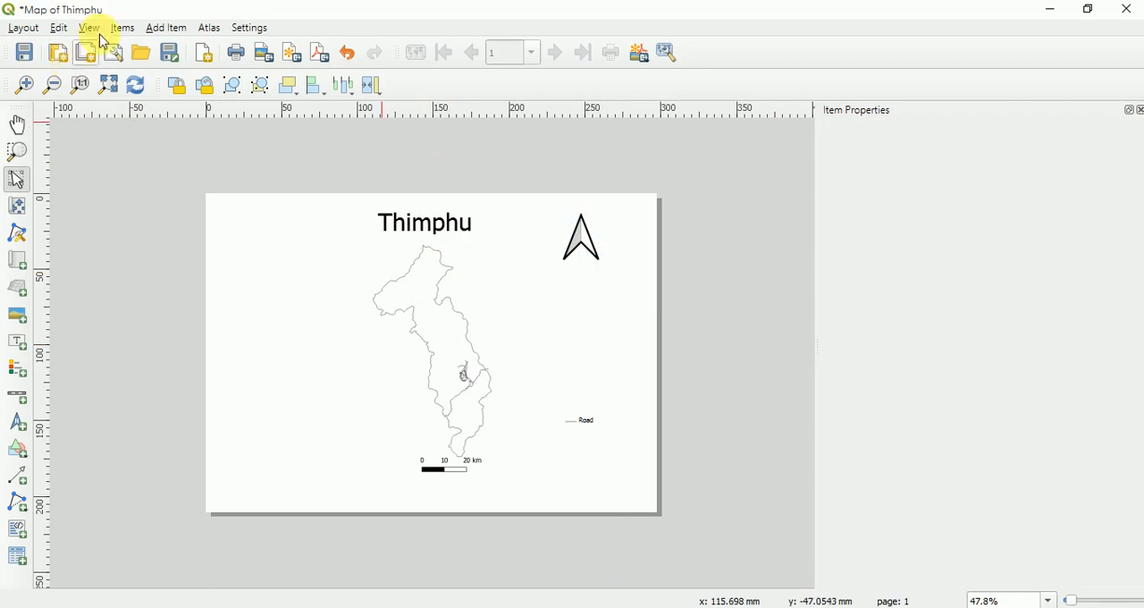
click(156, 33)
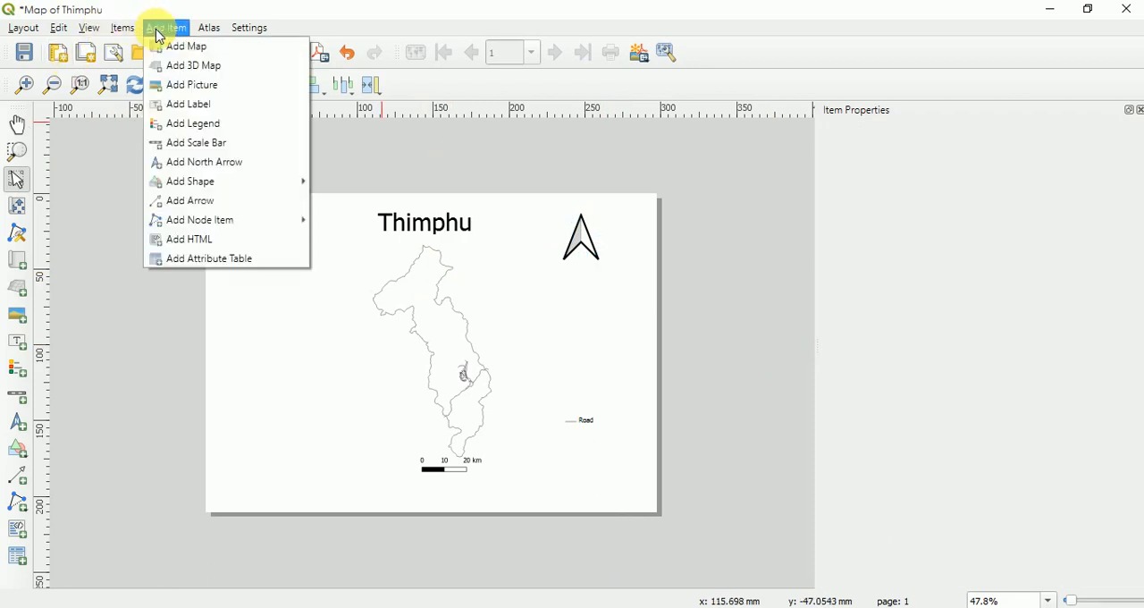
click(120, 156)
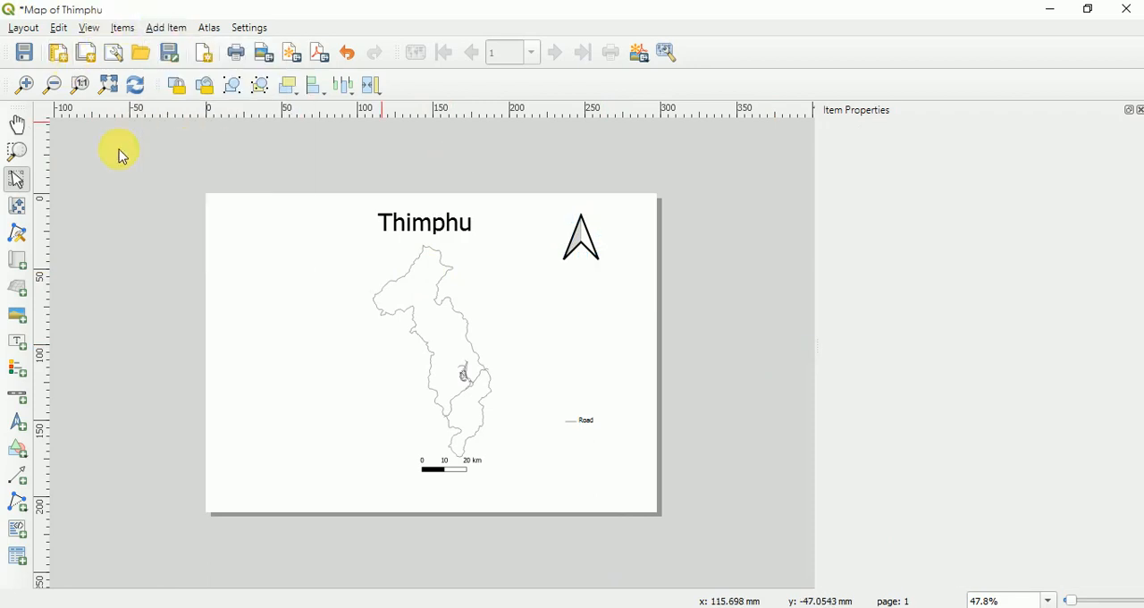
- Export the layout to the Desktop as a JPEG image named Map of Thimphu at 300 dpi
click(29, 34)
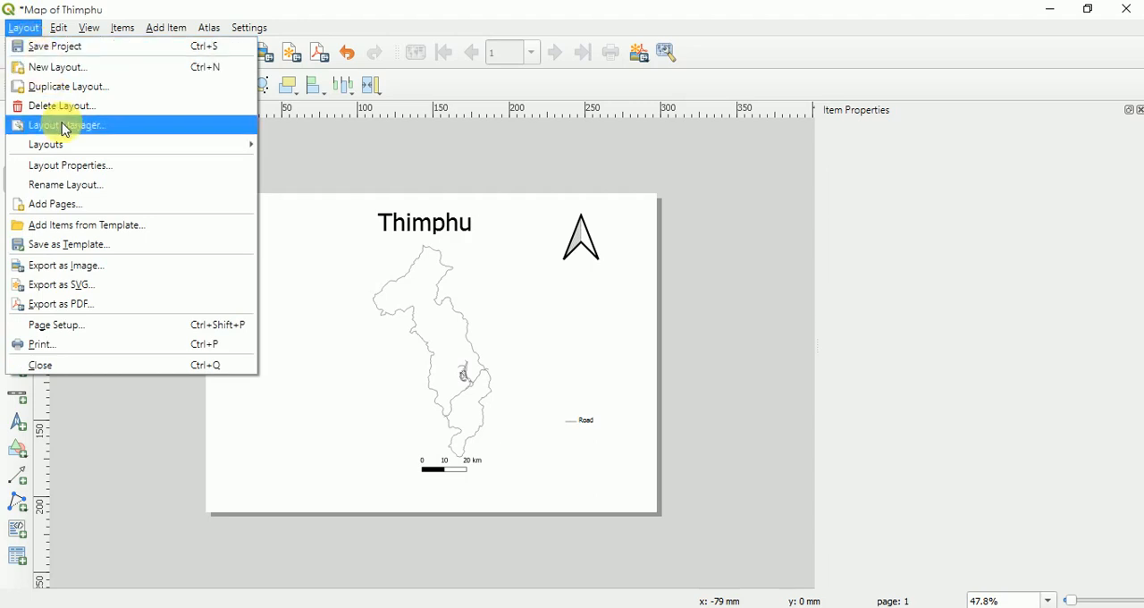
click(69, 266)
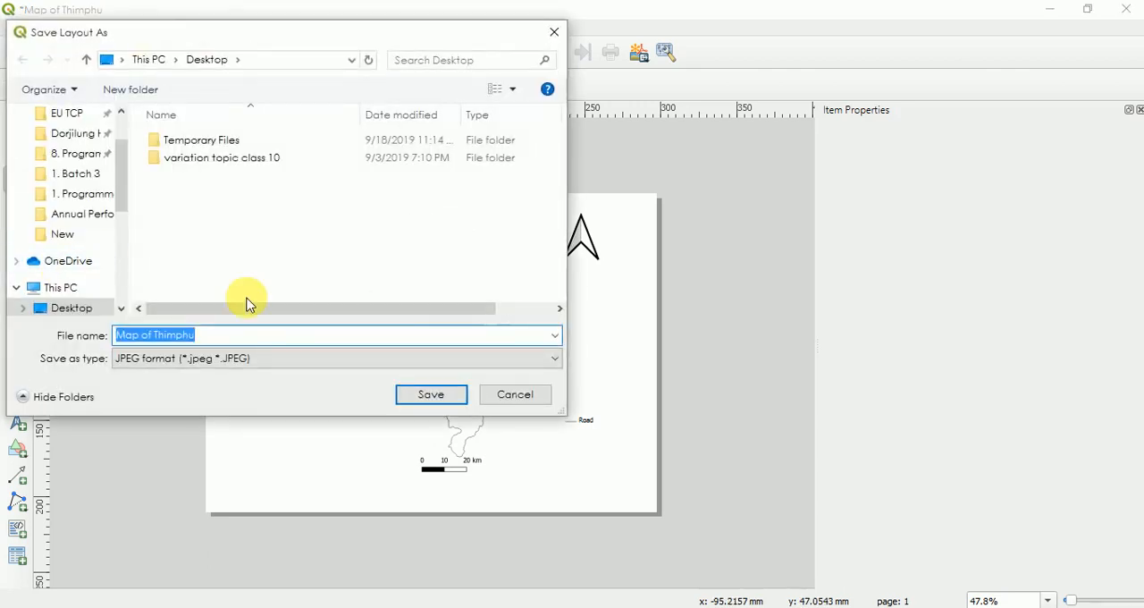
scroll(89, 125, up, 2)
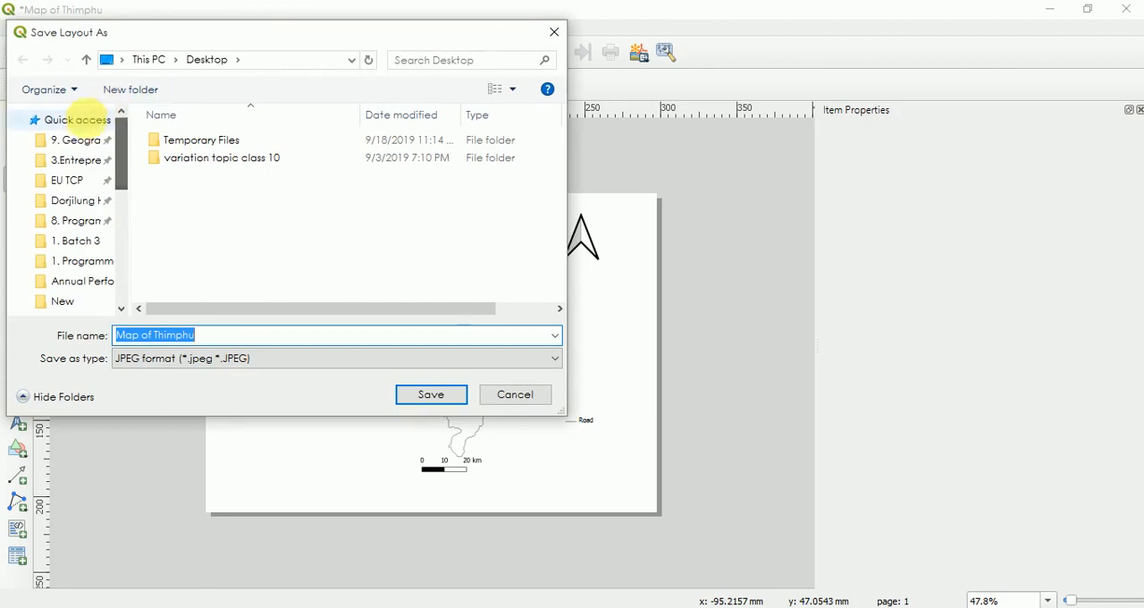
drag(126, 152, 122, 230)
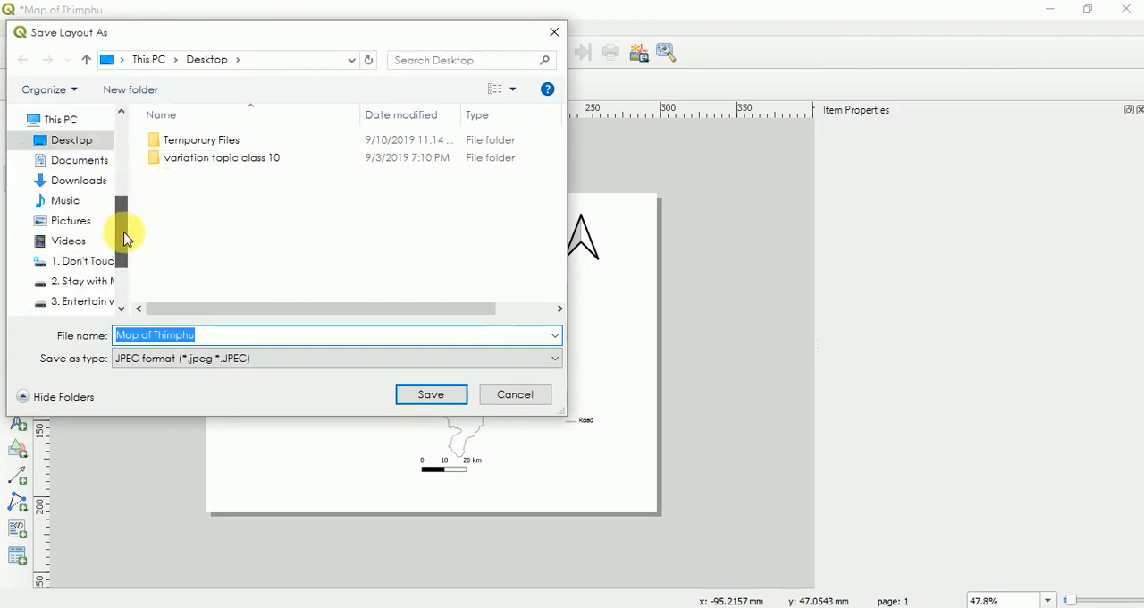
click(73, 140)
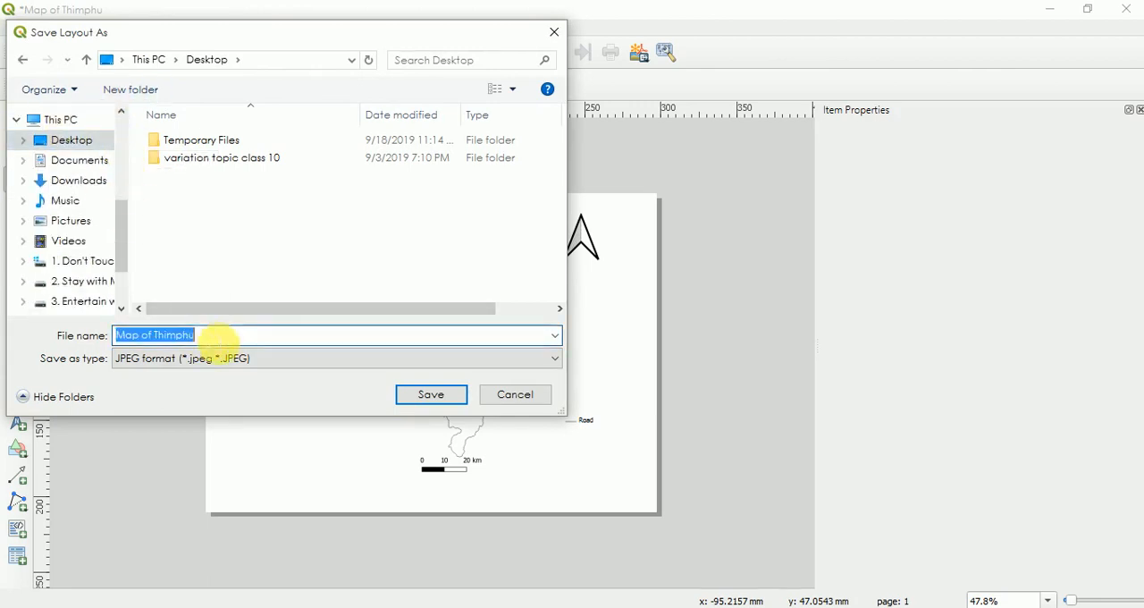
click(242, 359)
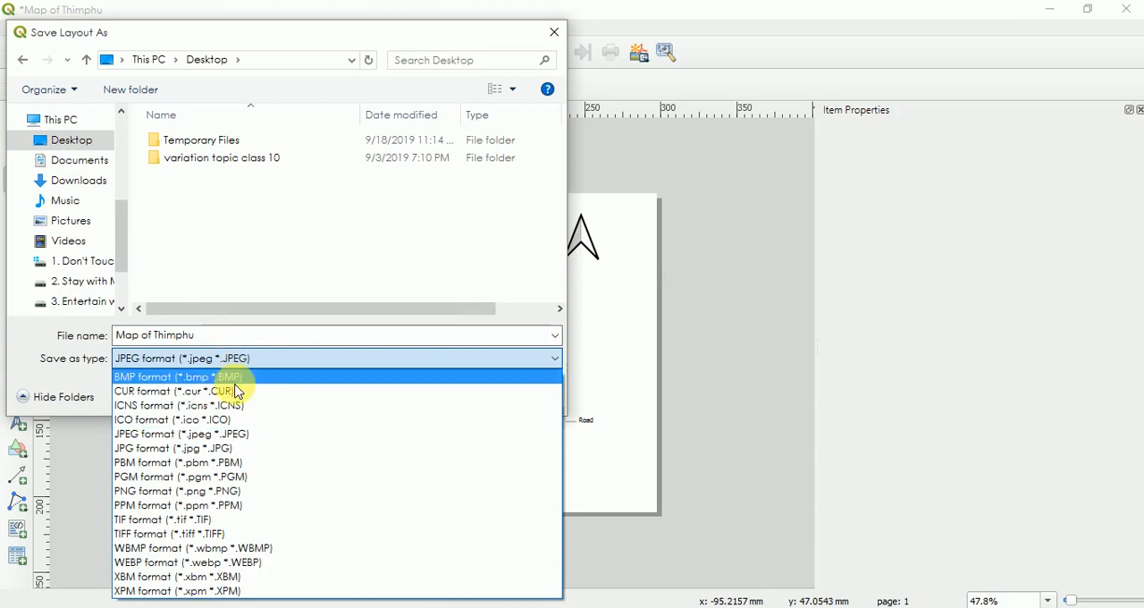
click(215, 435)
click(435, 396)
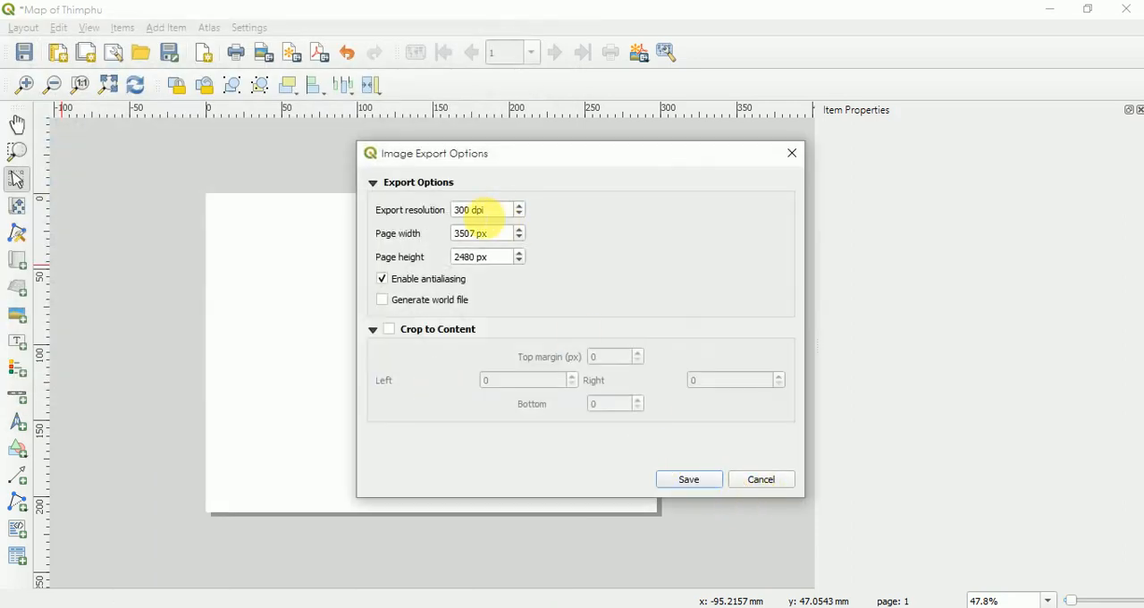
click(481, 215)
click(688, 480)
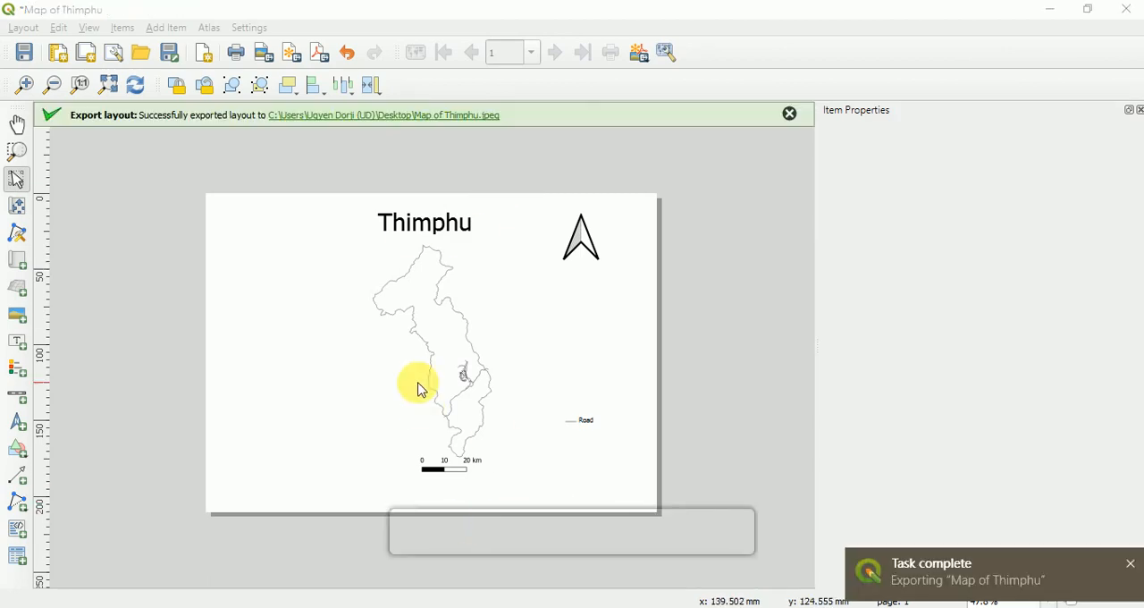
- Open the exported Map of Thimphu JPEG from its Desktop folder in Photos to check it, and close the viewer
click(408, 117)
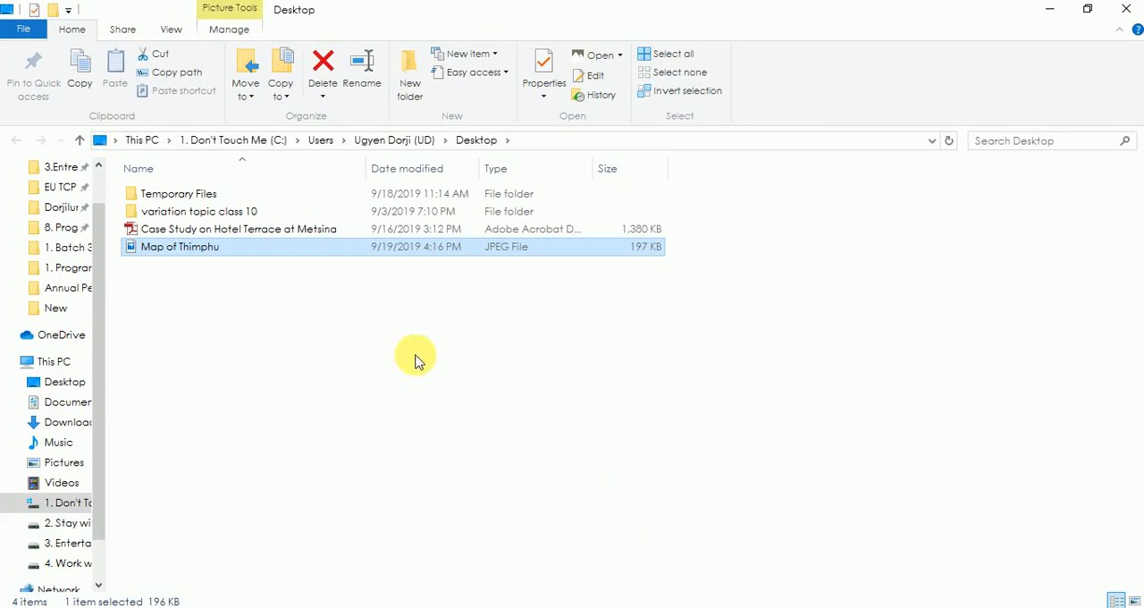
double_click(264, 248)
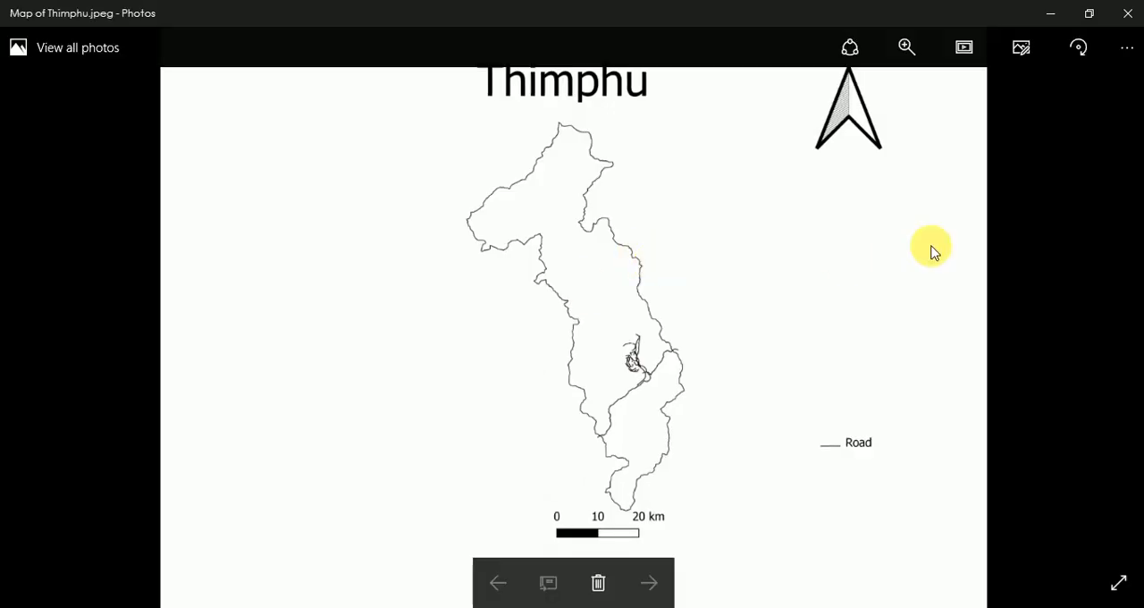
click(1131, 13)
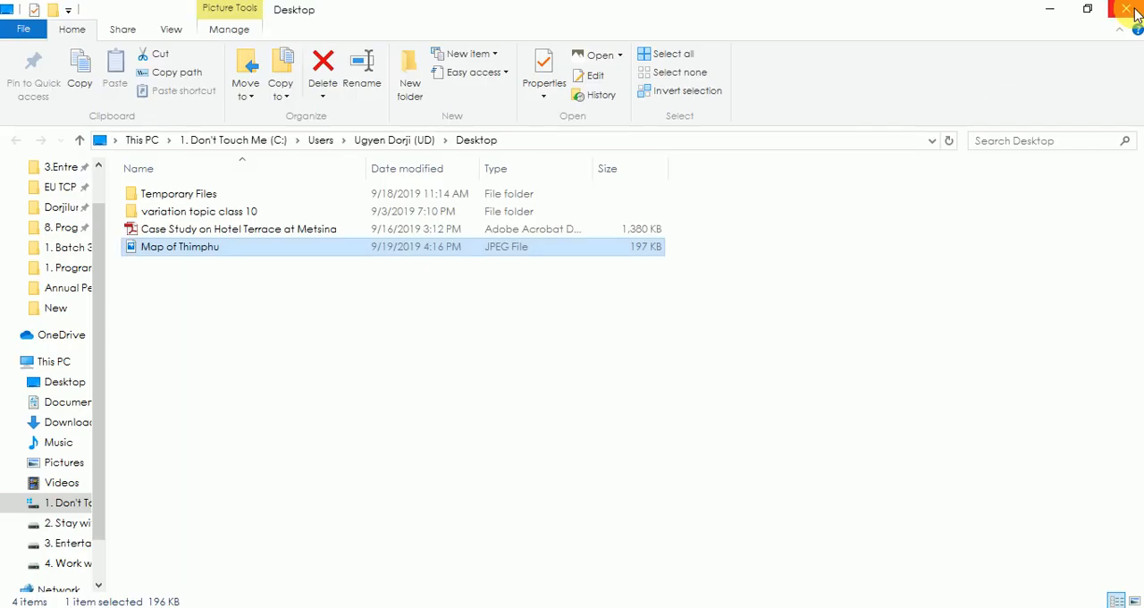